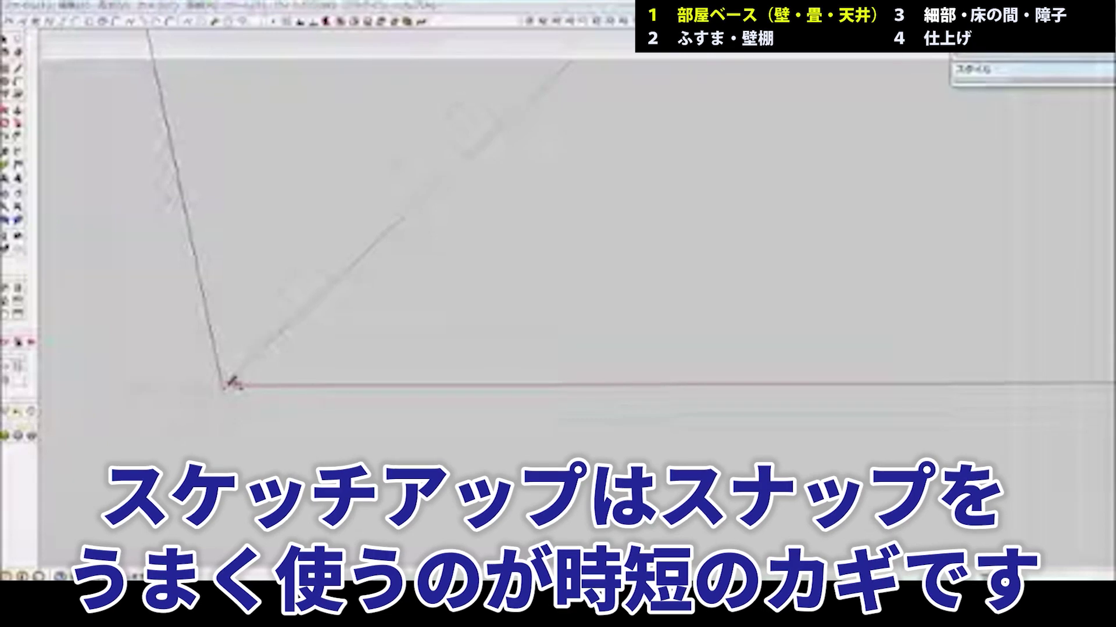
Draw a 3600 by 3600 mm rectangle on the ground, starting at the origin, as the room's floor
left_click(501, 294)
left_click(512, 293)
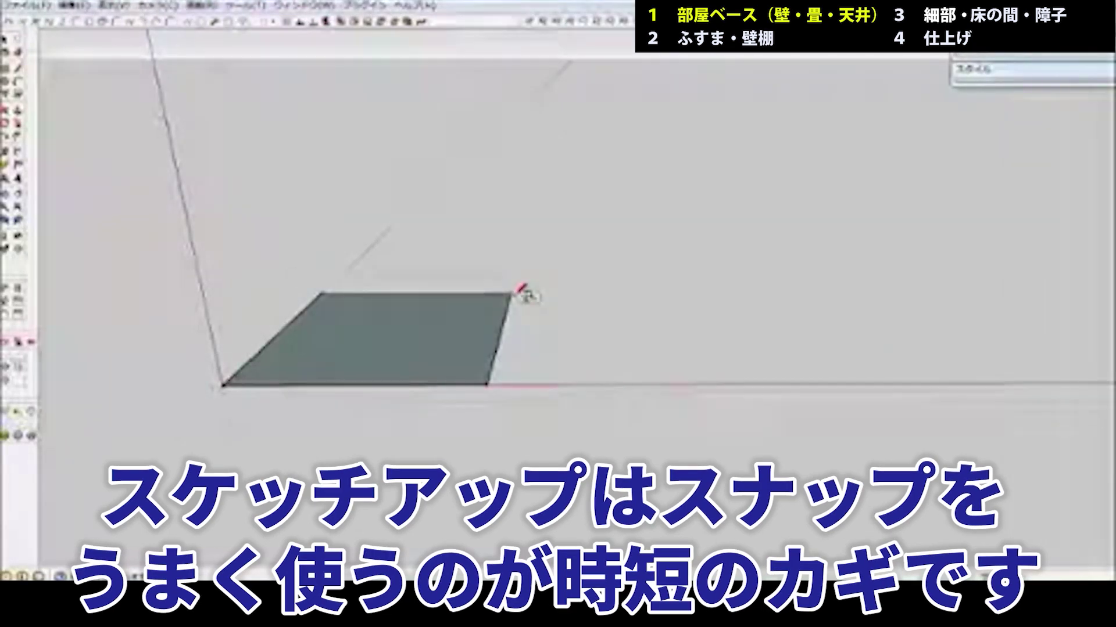
type("3600,3600")
key("Return")
Extrude the floor rectangle upward 2400 mm with Push/Pull to give the room its wall height
key("p")
left_click_drag(482, 320, 461, 288)
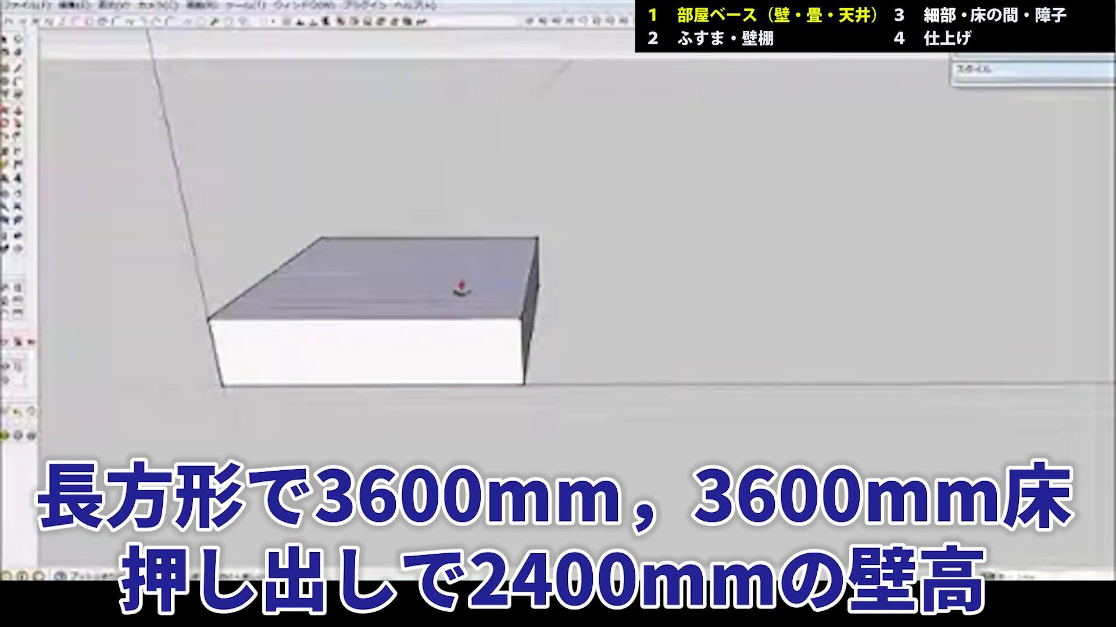
type("2400")
key("Return")
key("space")
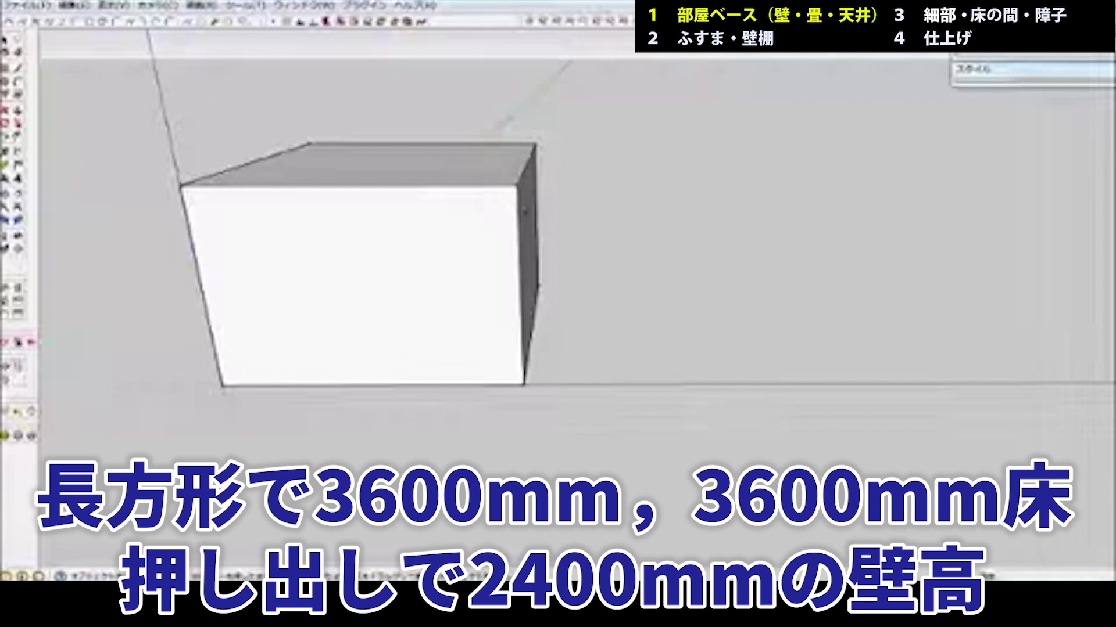
Delete the front face and the right side face of the box to open up the room
left_click(519, 207)
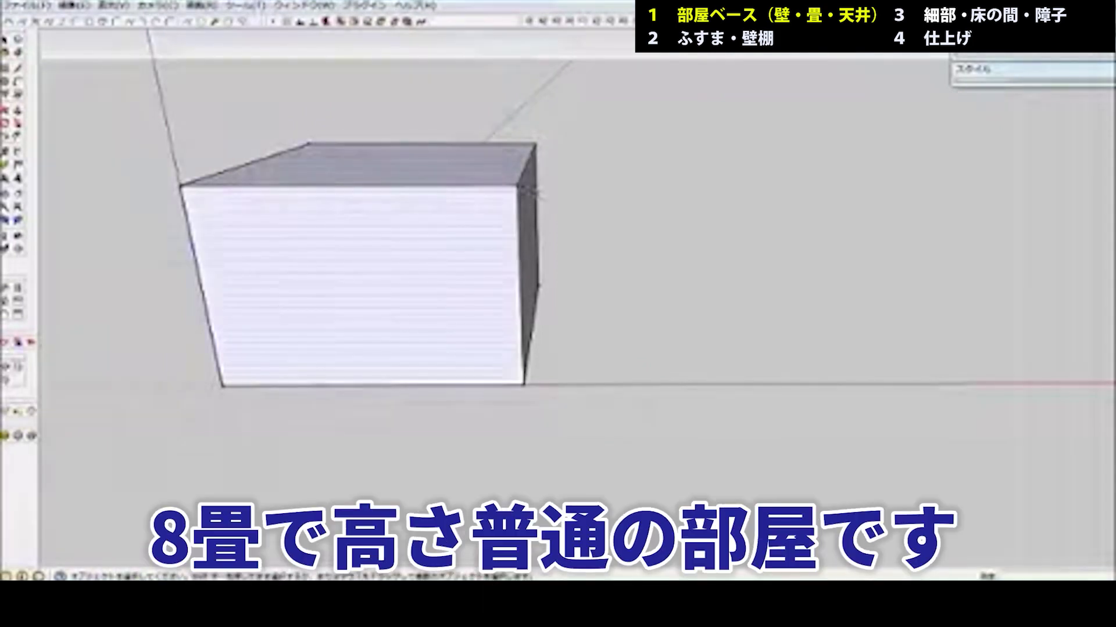
left_click(516, 191)
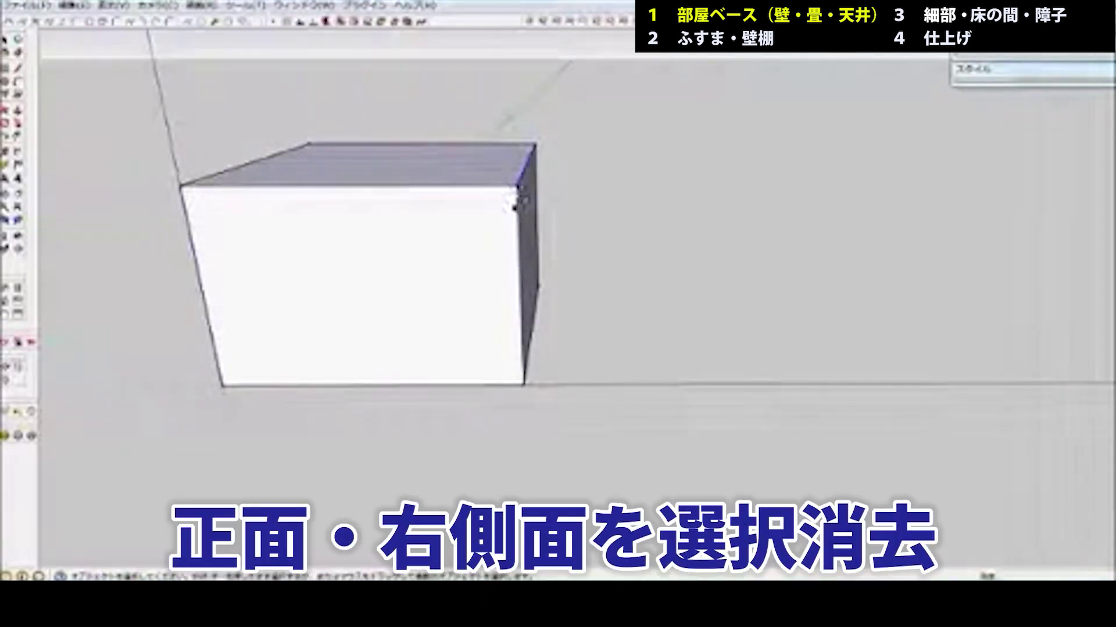
left_click(512, 213, "shift")
key("Delete")
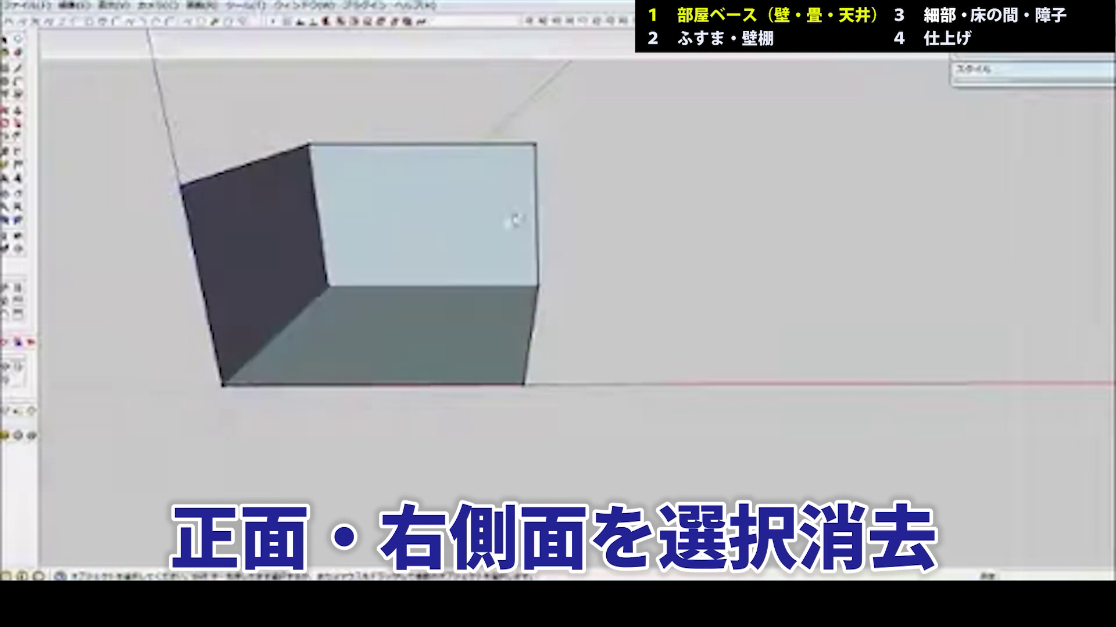
Reverse all faces of the room so their front sides face the interior
key("ctrl+a")
right_click(460, 333)
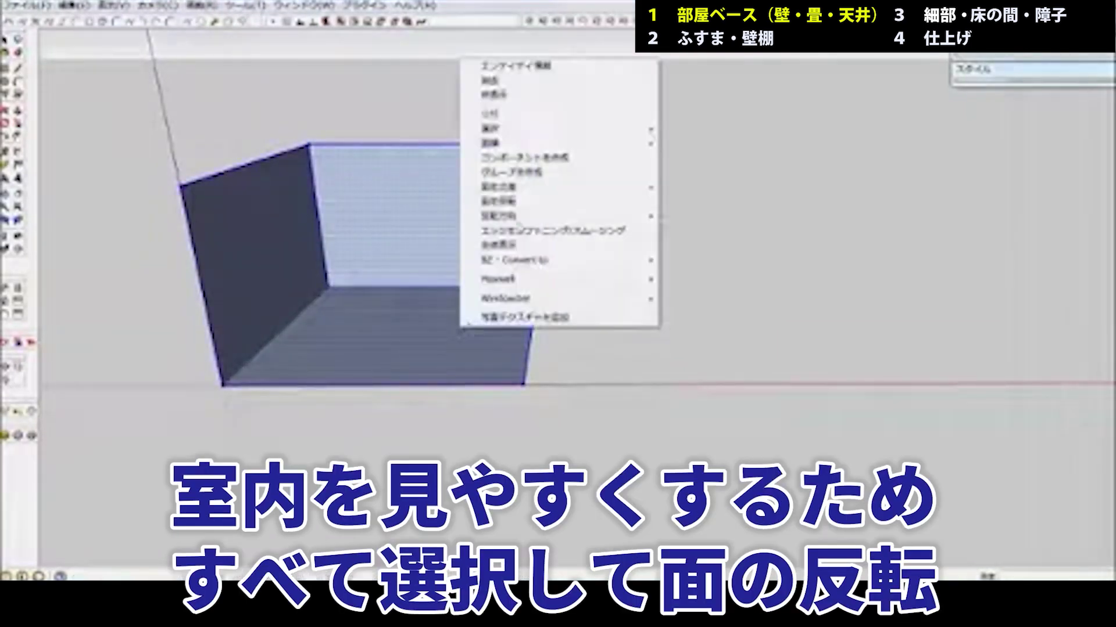
left_click(516, 210)
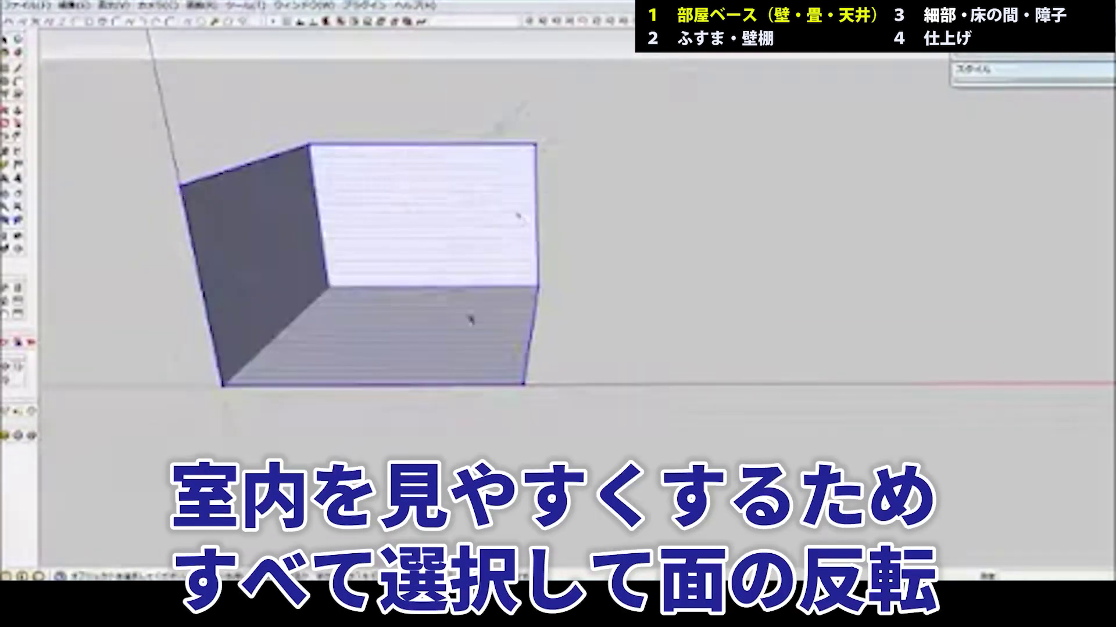
Copy the floor face along the red axis and divide the distance by 2 to make two evenly spaced copies
left_click(478, 339)
key("m")
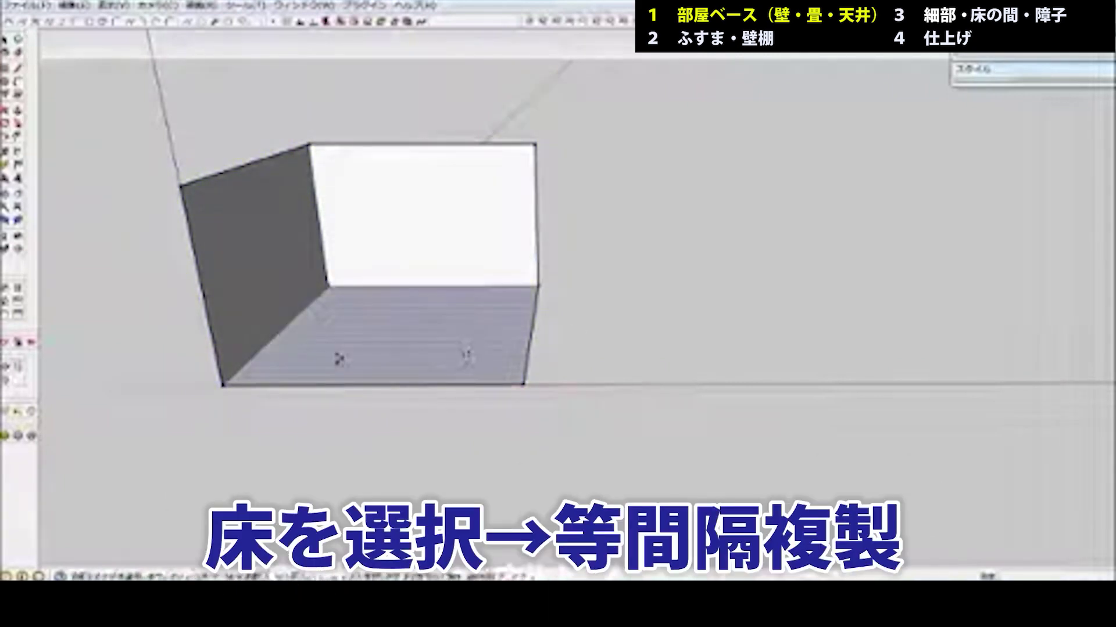
key("ctrl")
left_click(224, 385)
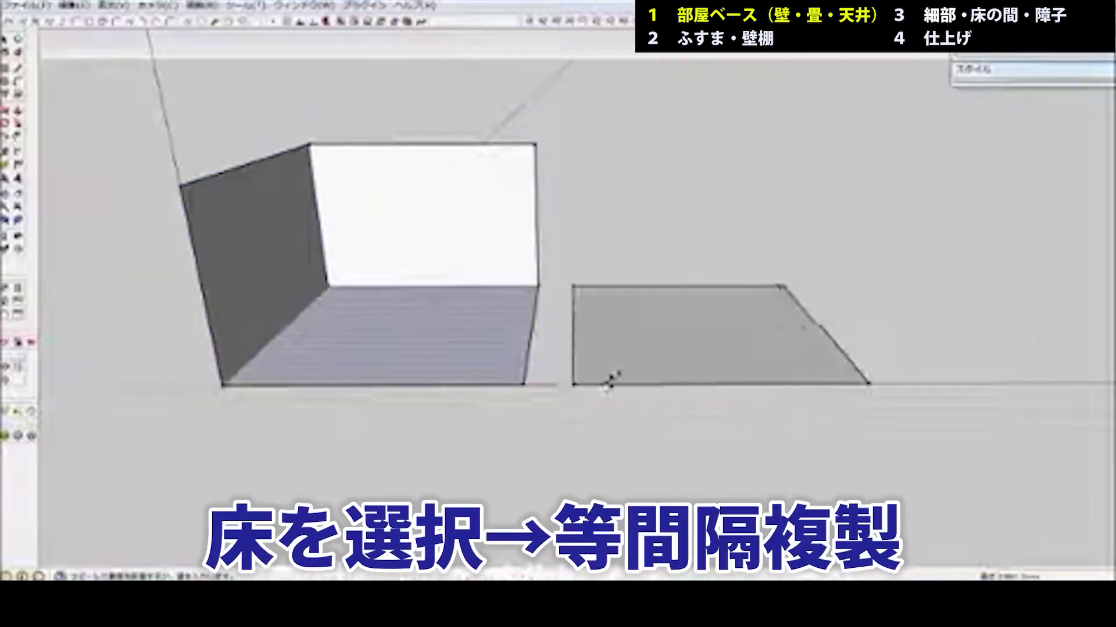
left_click(937, 386)
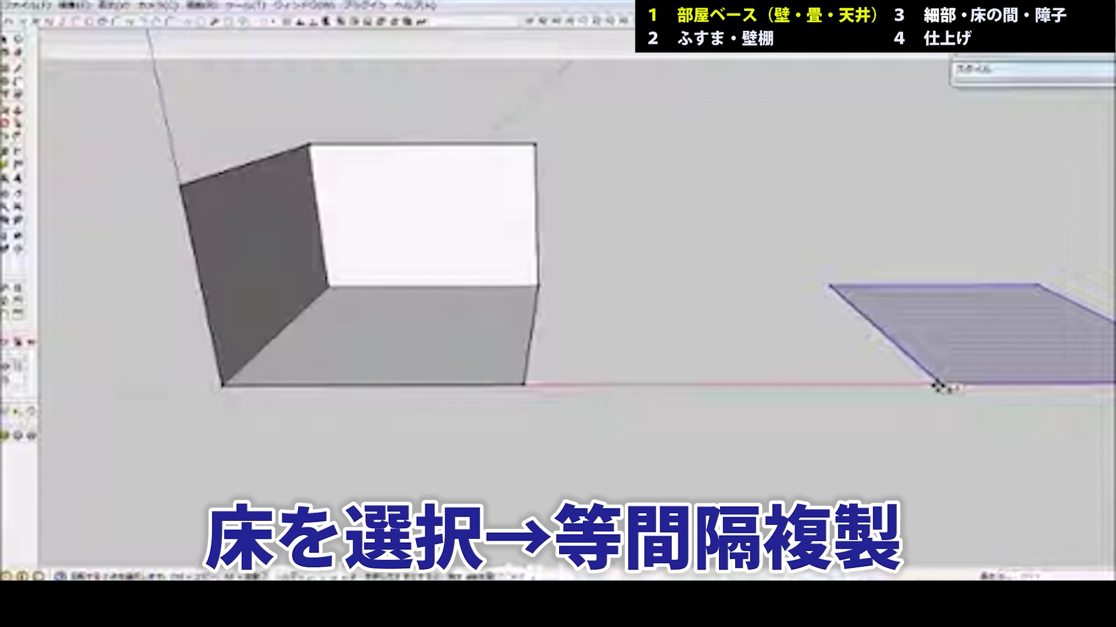
type("/2")
key("Return")
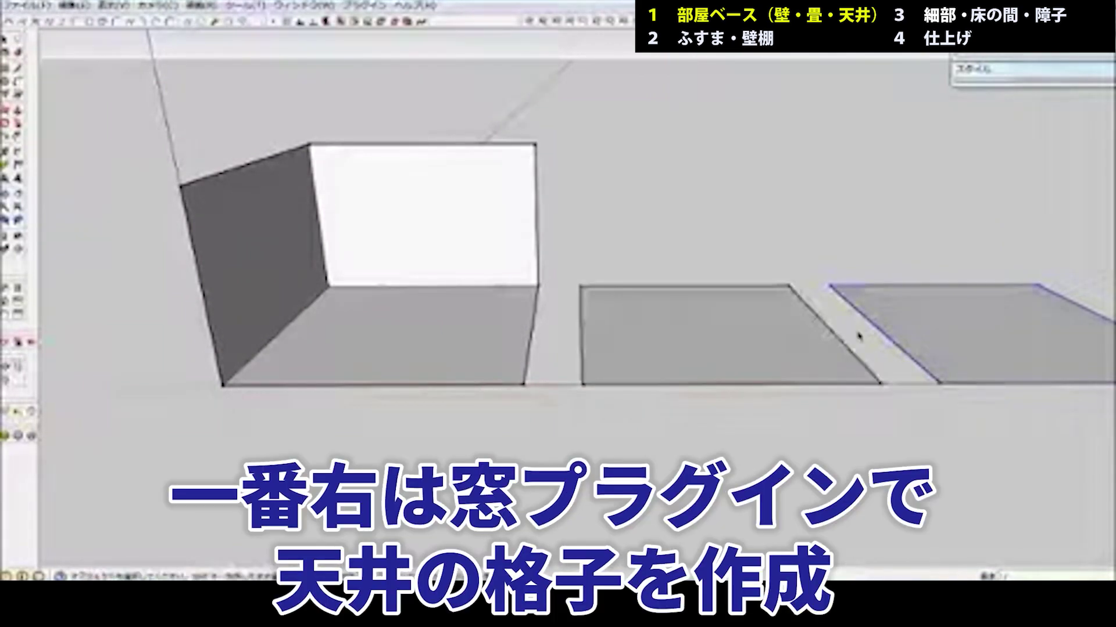
Turn the farthest floor copy into a ceiling lattice of 10 rows and 10 columns with the window plugin, and group it
left_click(967, 348)
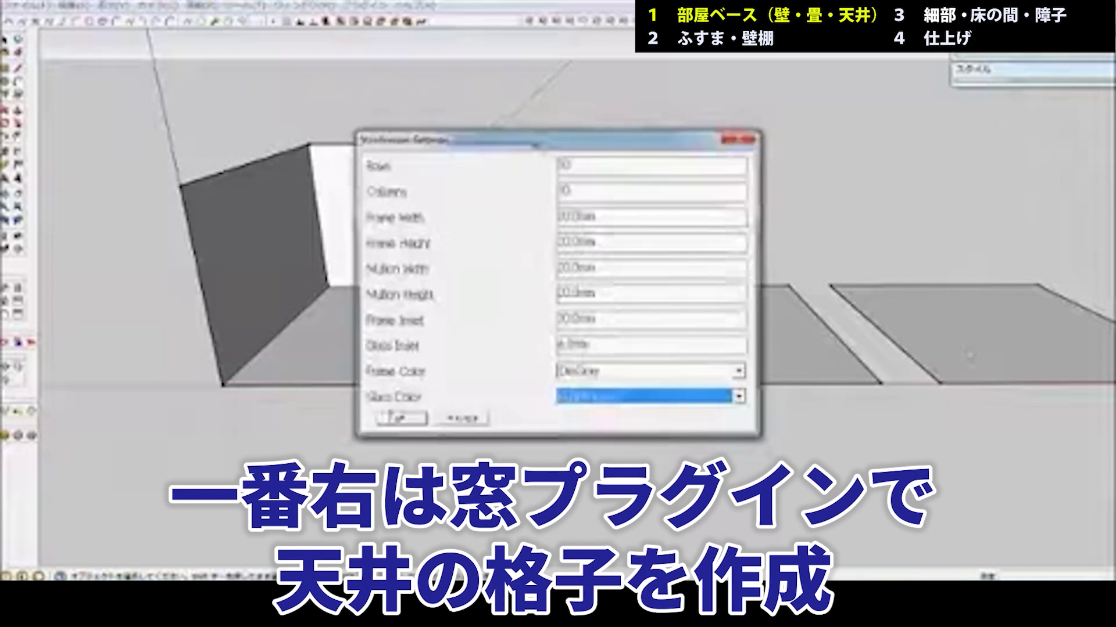
left_click(401, 418)
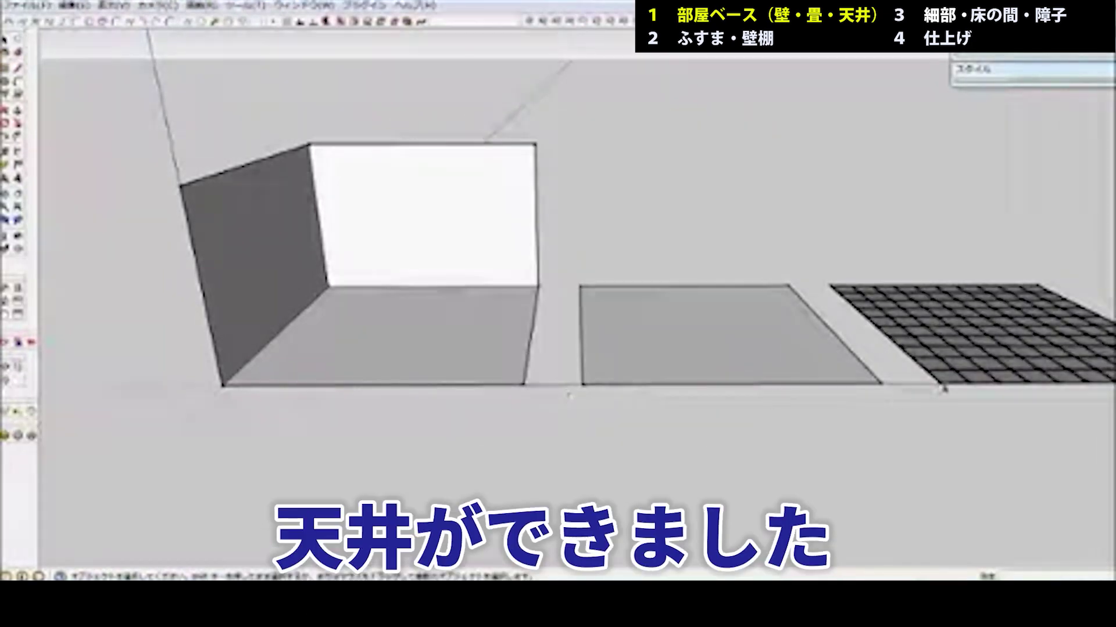
left_click(949, 386)
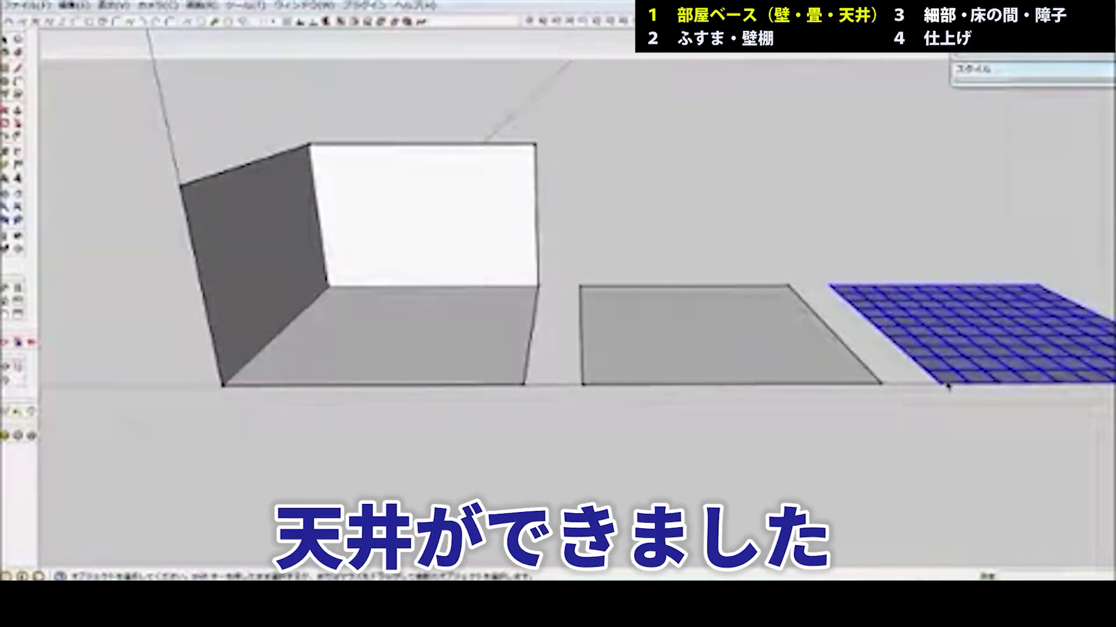
left_click(916, 425)
Draw an 1800 by 900 mm rectangle in the front left corner of the middle floor copy as a tatami mat
left_click(634, 363)
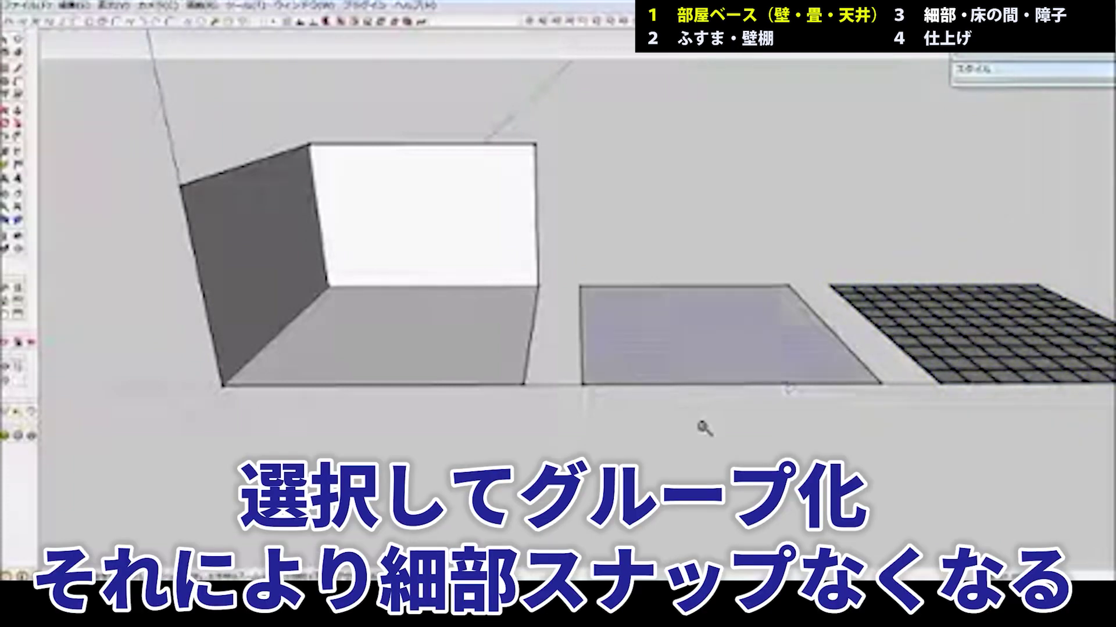
scroll(677, 374, "up", 5)
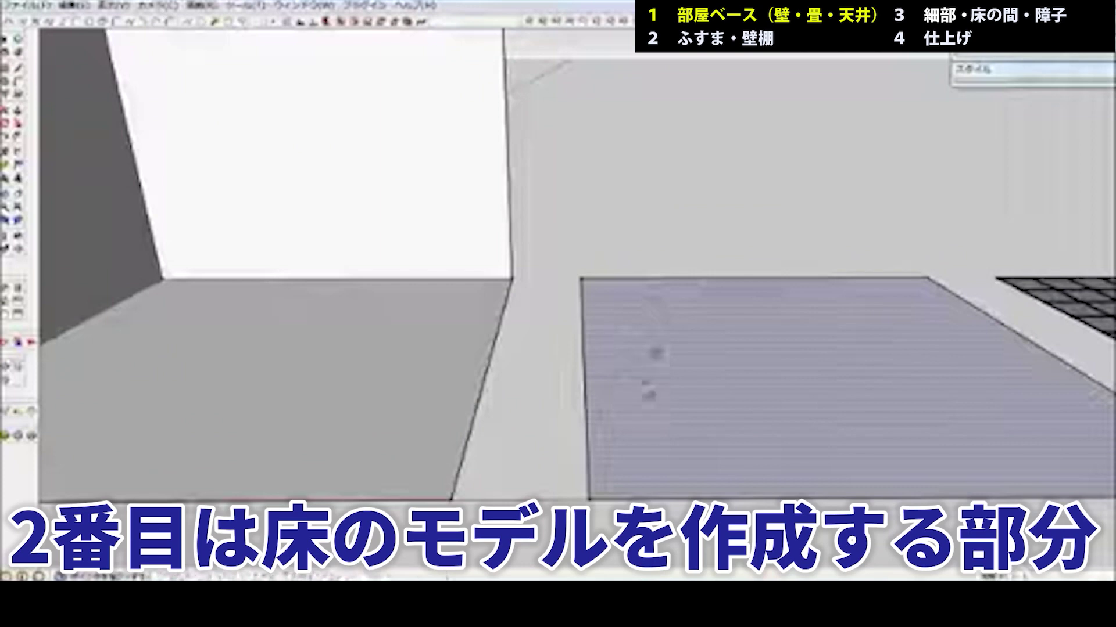
key("l")
left_click(588, 459)
left_click(723, 458)
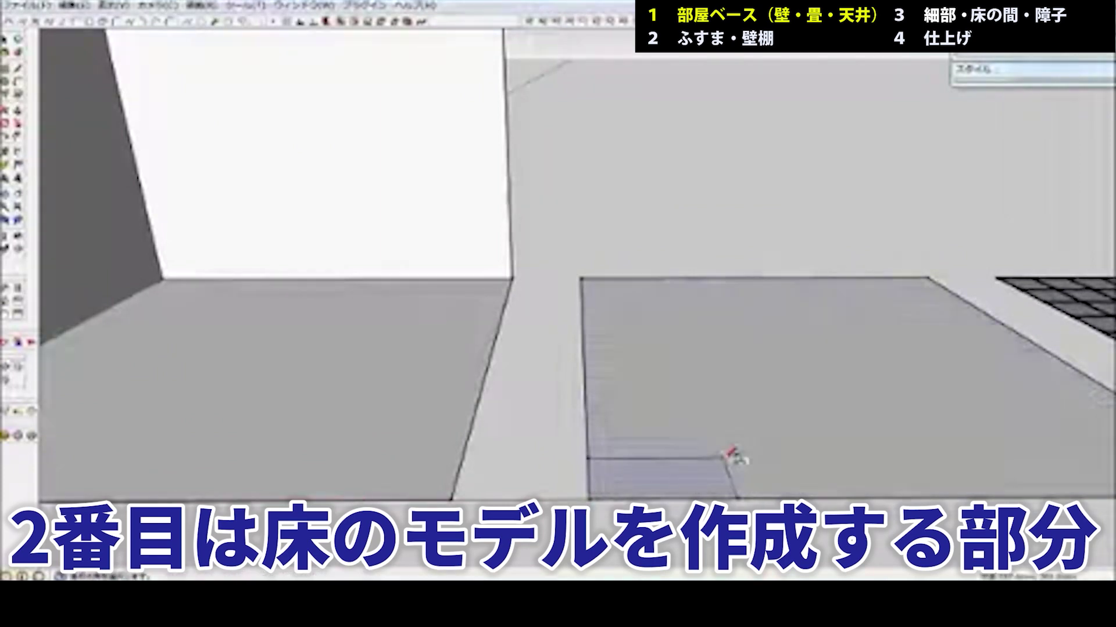
type("1800,90")
key("Return")
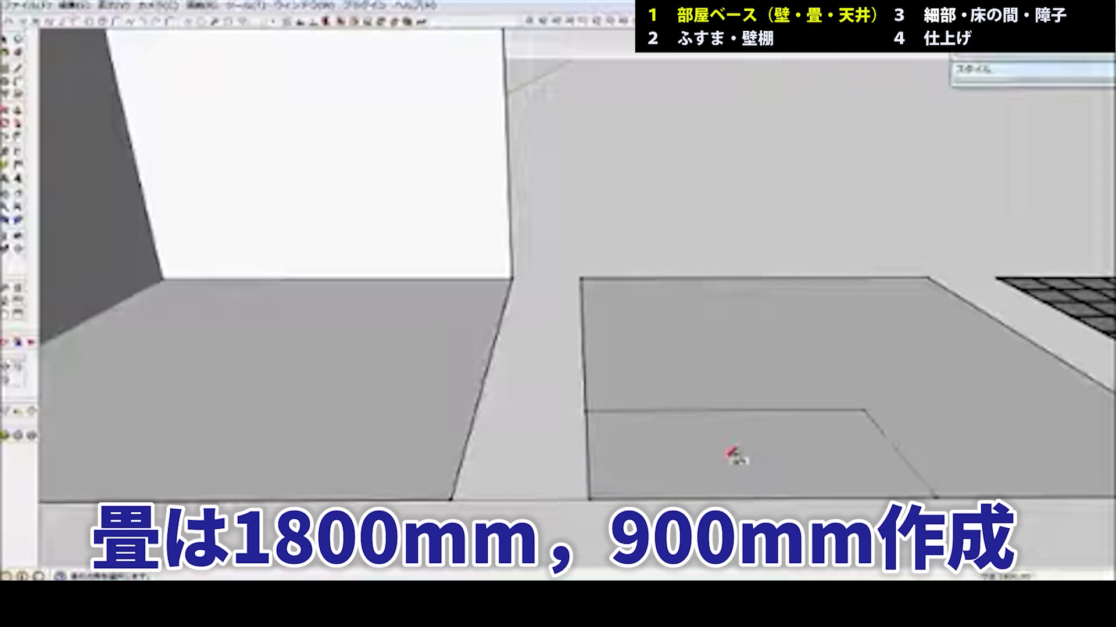
key("space")
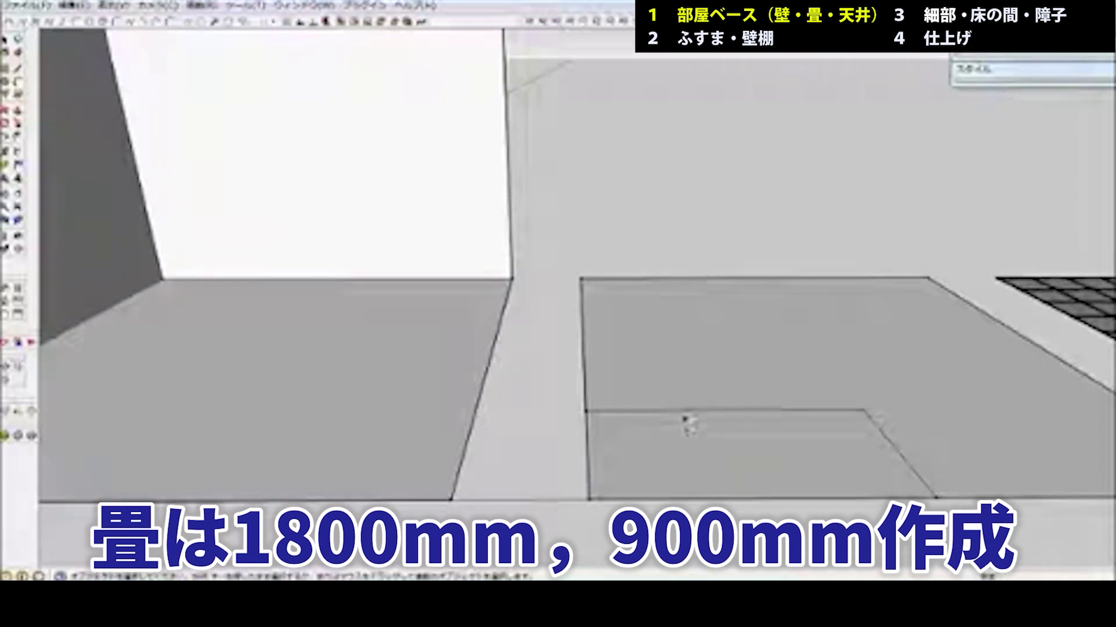
Copy the tatami's two long edges inward, offsetting the rear one by 100 mm, to form the mat's borders
left_click(686, 412)
key("m")
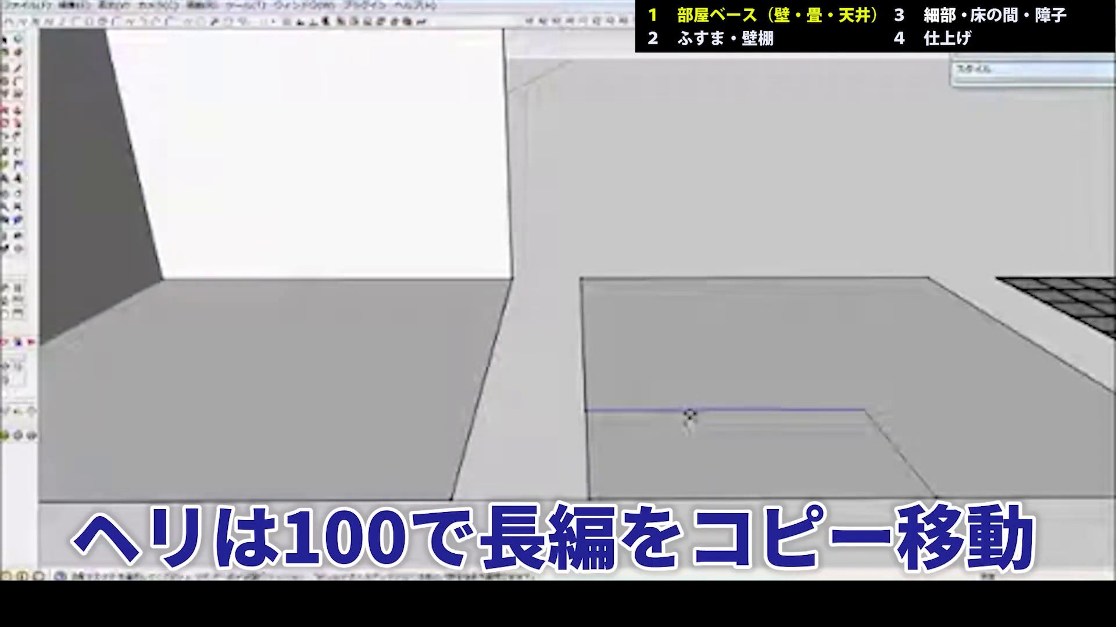
key("ctrl")
left_click(689, 414)
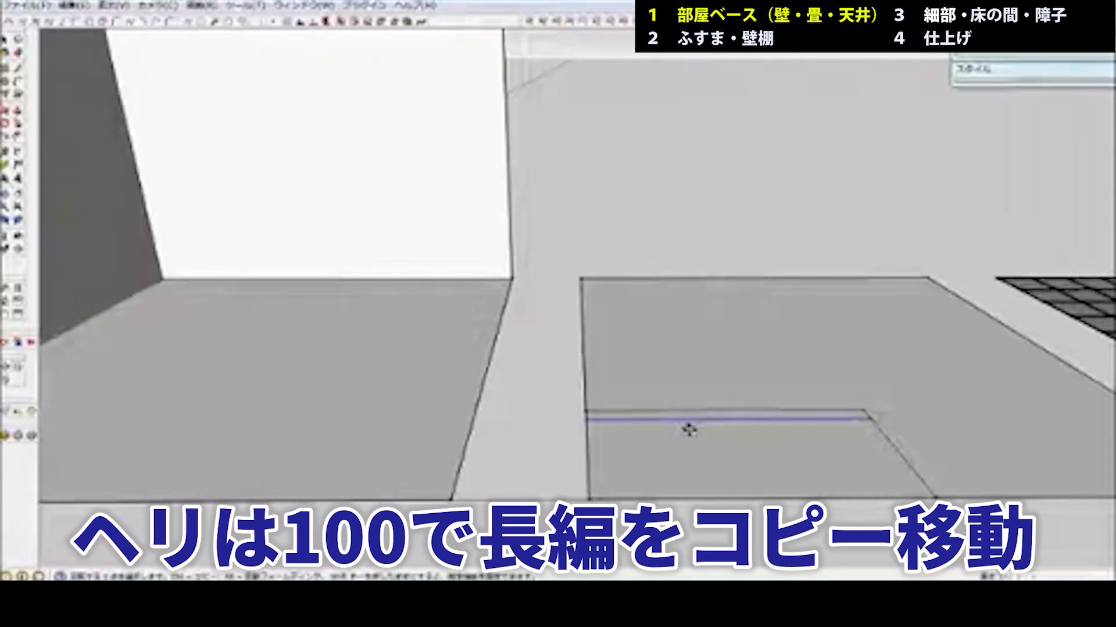
type("100")
key("Return")
key("space")
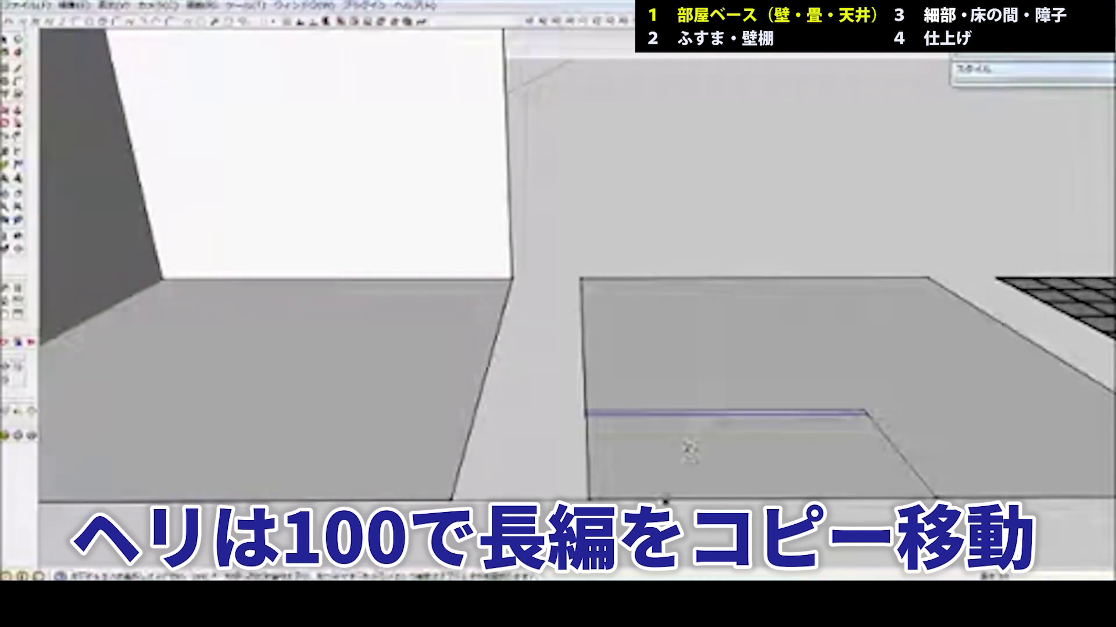
left_click(666, 501)
key("m")
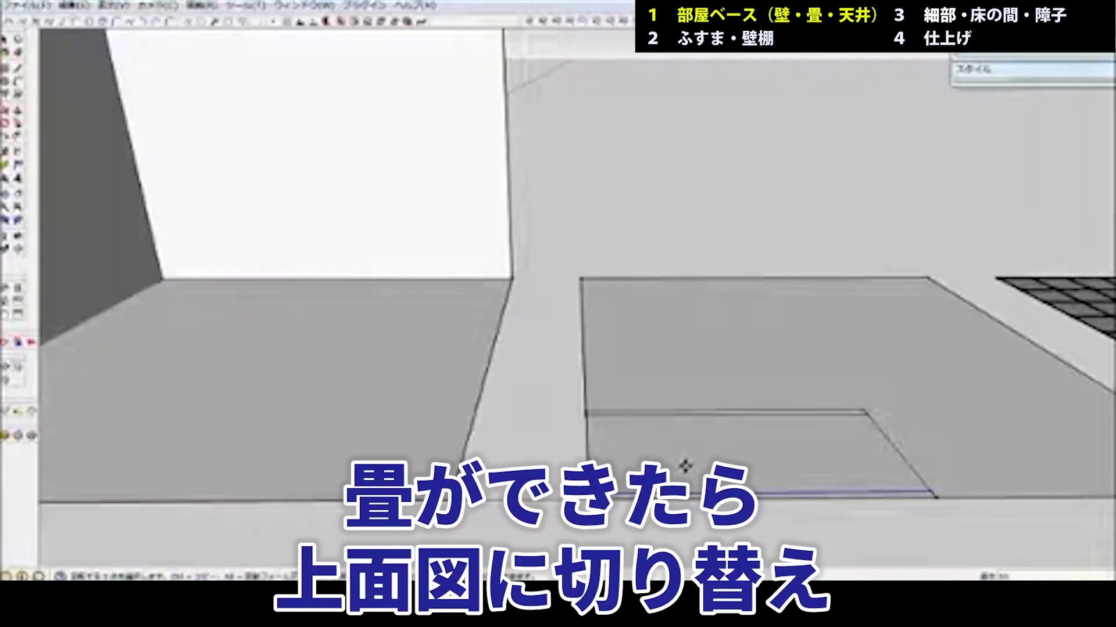
Switch to the top view and group the tatami rectangle together with its border lines
key("F2")
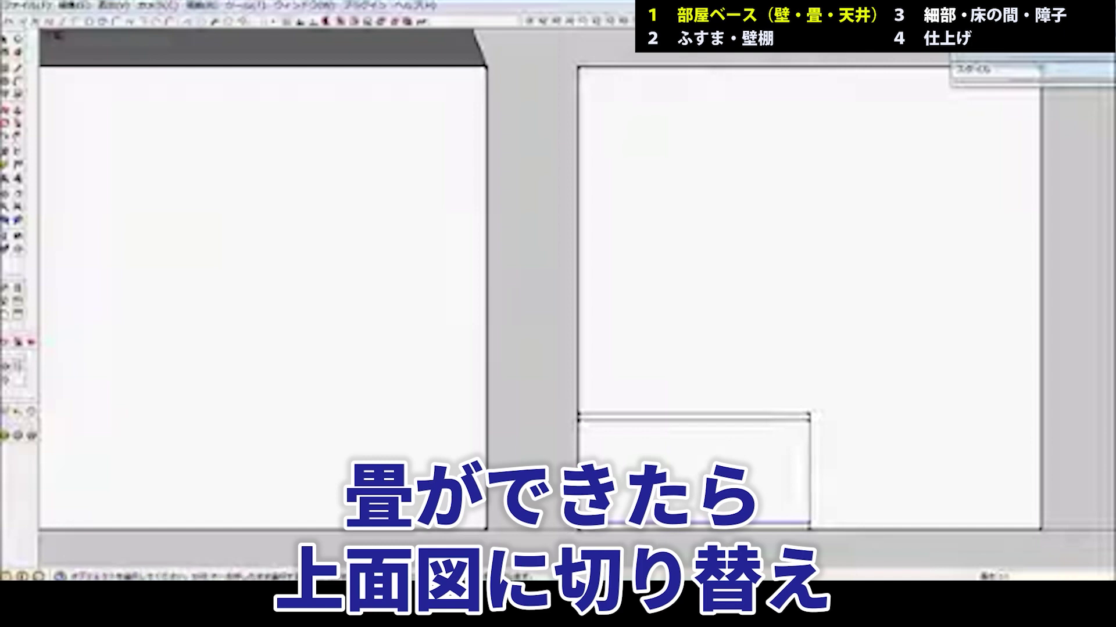
scroll(674, 471, "up", 3)
middle_click_drag(650, 442, 647, 398, "shift")
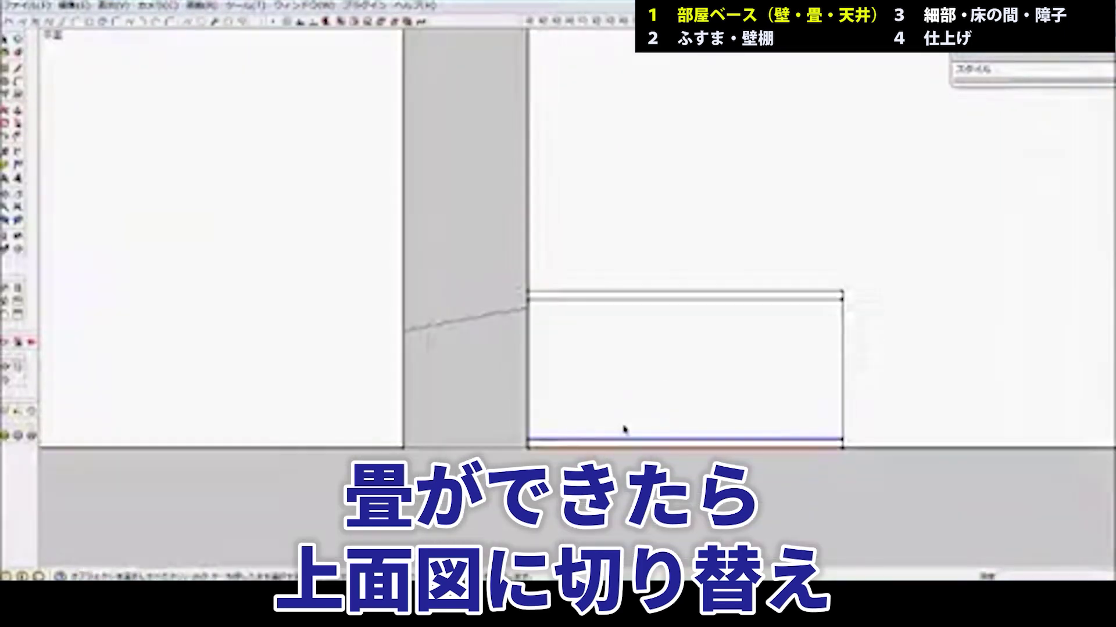
left_click(618, 432)
left_click(637, 299, "shift")
key("ctrl+g")
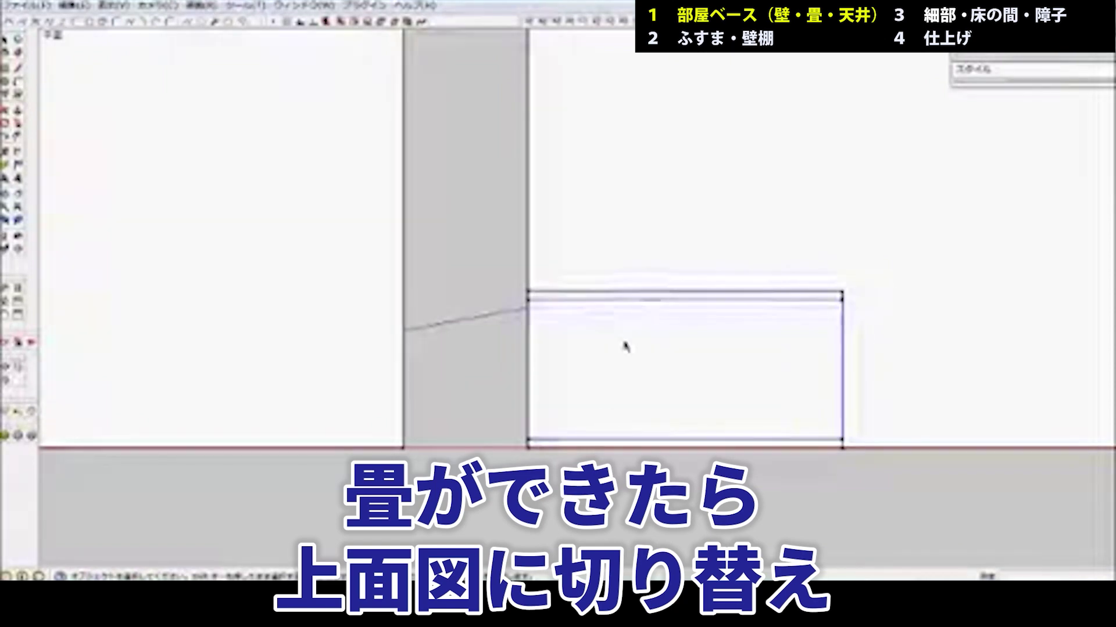
Copy the tatami group along the red axis so the copy sits end to end with the first mat
left_click(601, 405)
key("z")
left_click_drag(629, 367, 640, 426)
key("h")
left_click_drag(724, 397, 588, 393)
key("m")
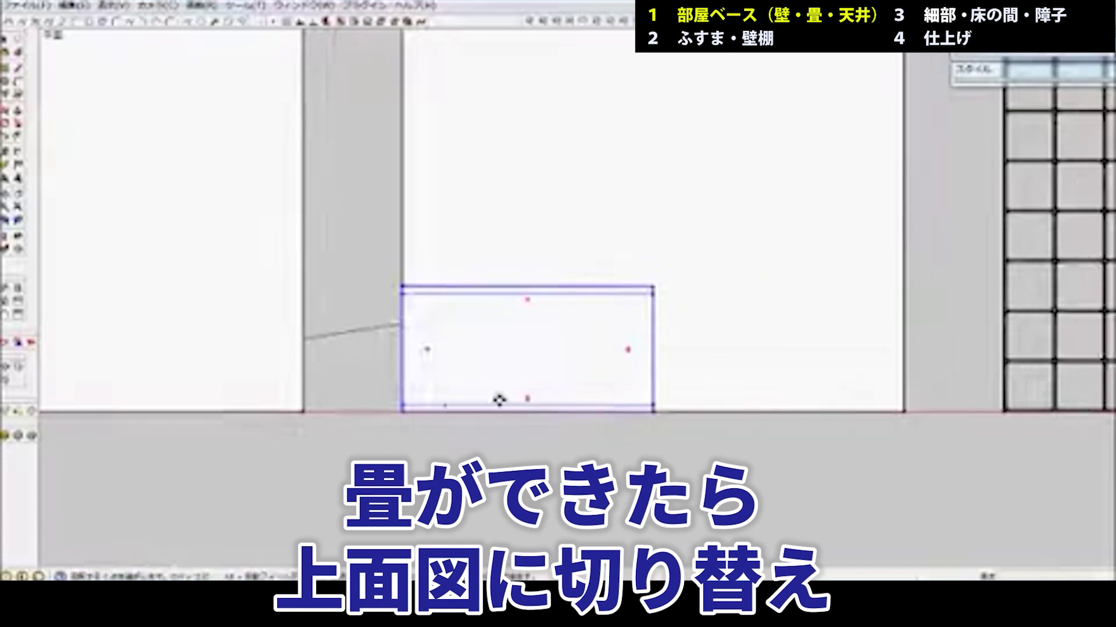
left_click(402, 412)
key("ctrl")
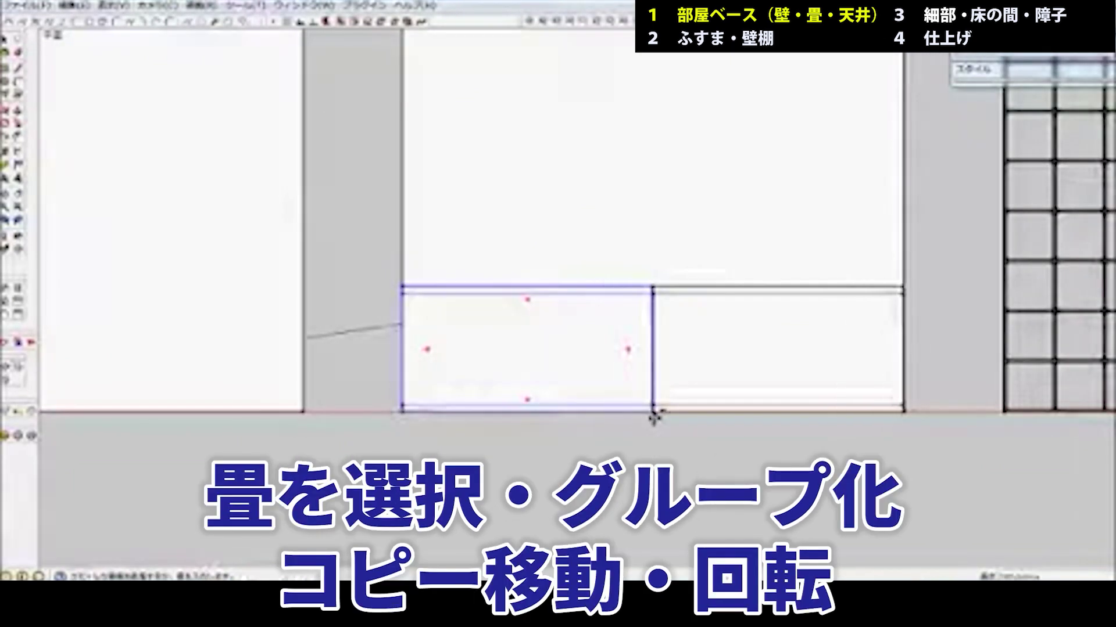
left_click(655, 417)
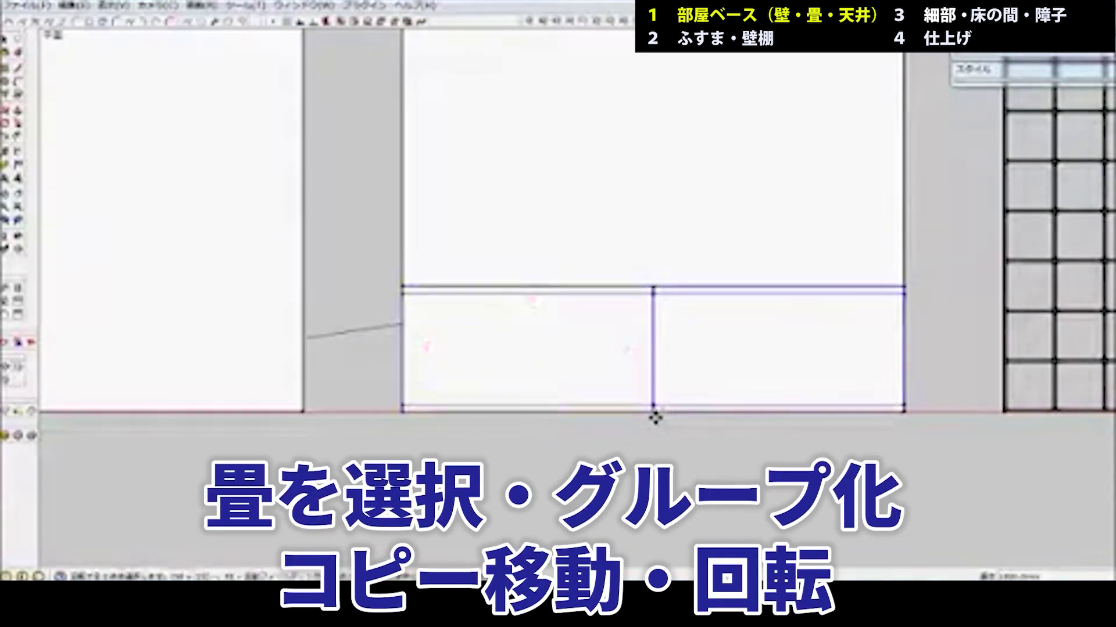
Place a copy of the second tatami mat farther back on the floor and rotate it 90 degrees
key("ctrl")
left_click(655, 412)
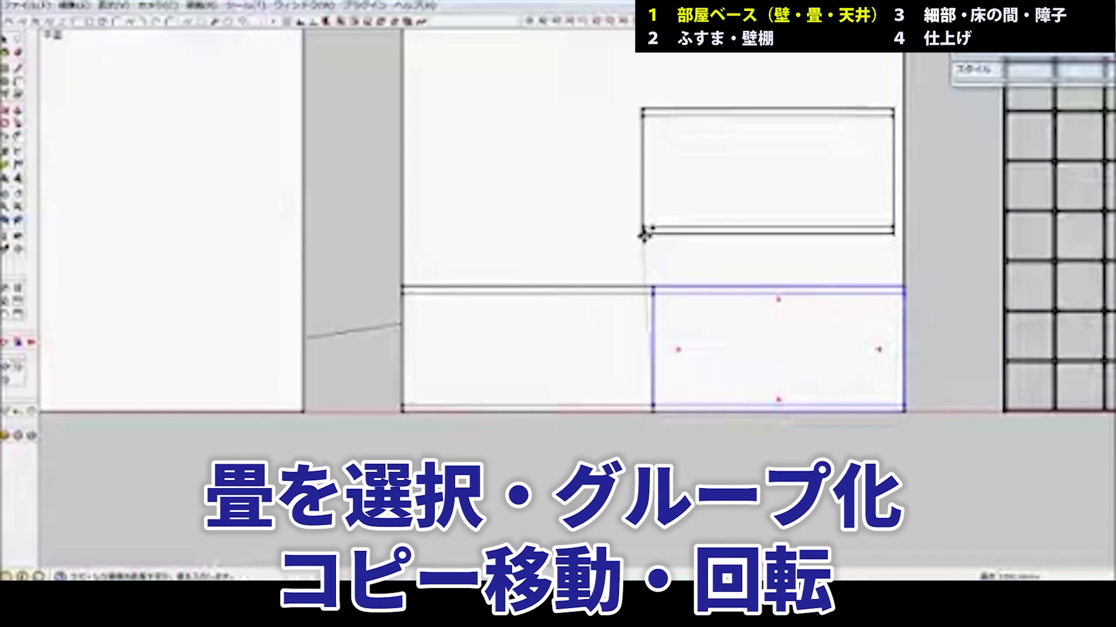
left_click(646, 231)
key("q")
left_click(674, 202)
left_click(699, 199)
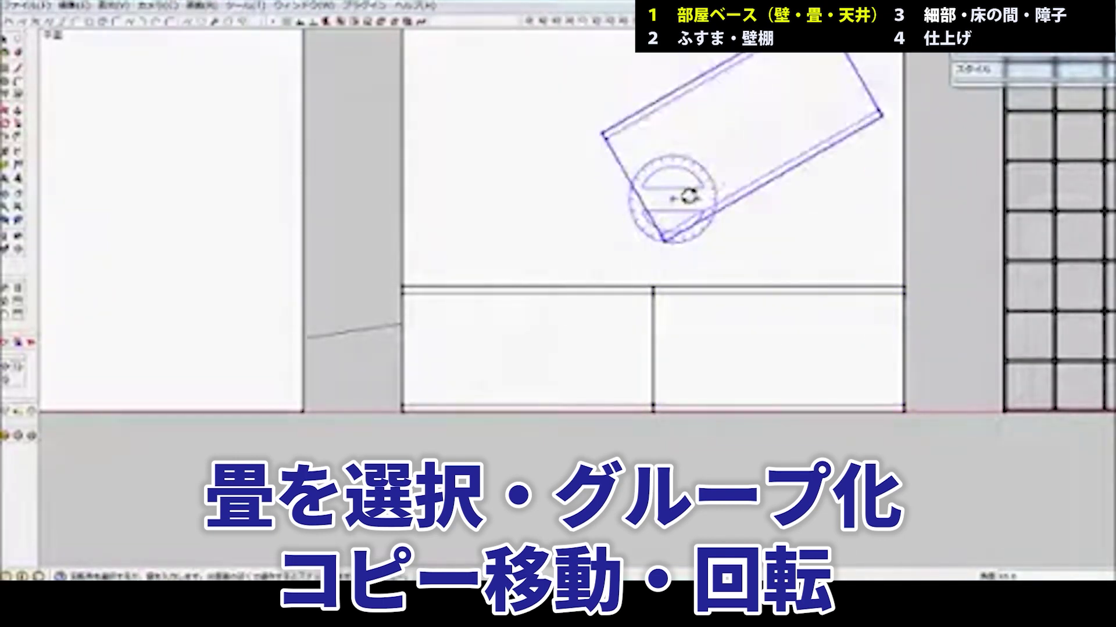
left_click(668, 192)
Move the rotated tatami mat by its corner onto the second mat's rear right corner, flush with the floor's right edge
key("m")
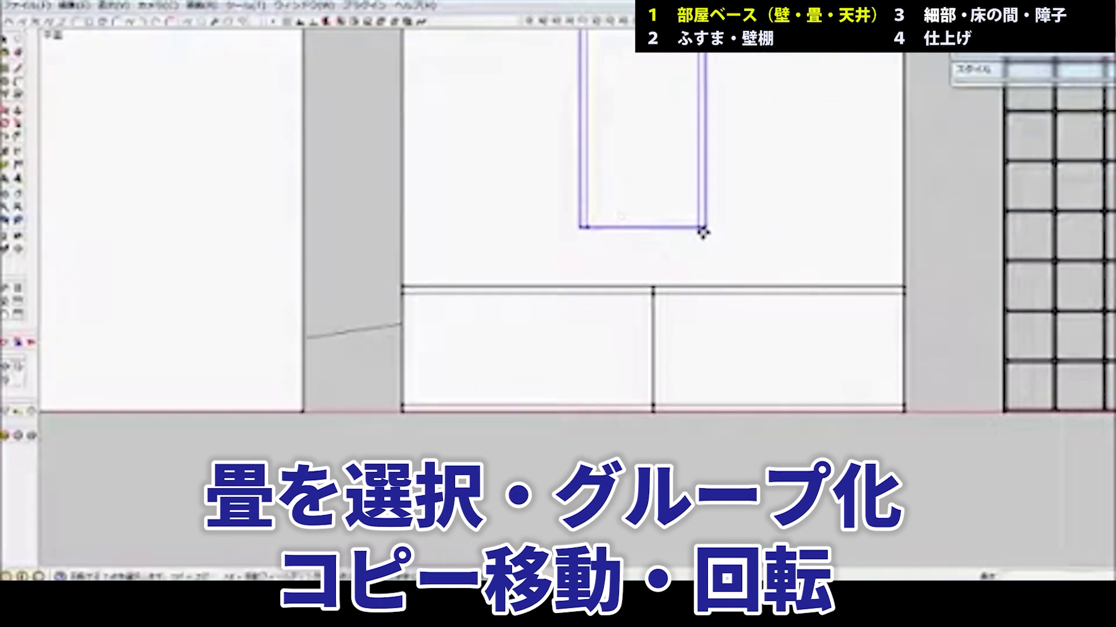
left_click(708, 229)
left_click(904, 287)
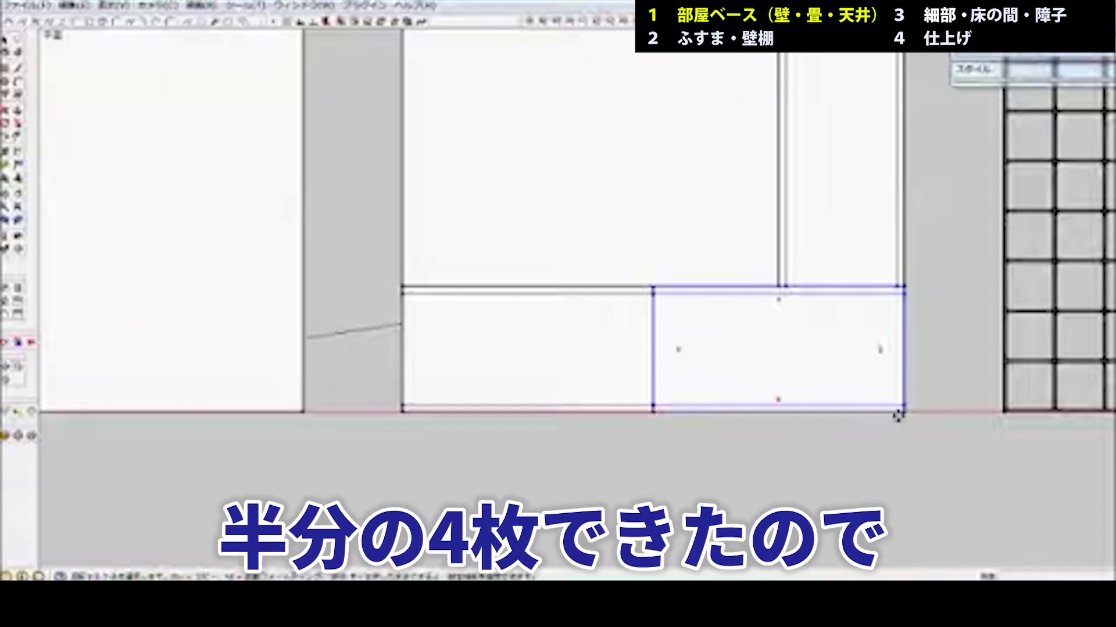
Copy the front right tatami mat to behind the front row, butting its corner against the rotated mat
left_click(904, 412)
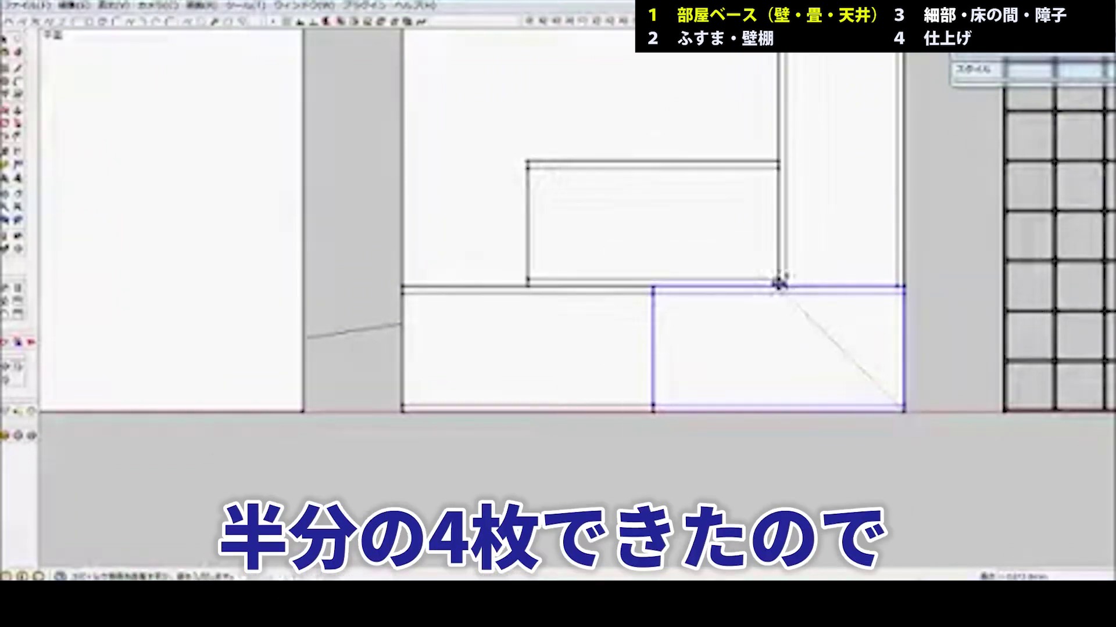
left_click(779, 284)
key("space")
Select all four tatami mats and place a copy of them, turned 180 degrees, in front of the floor
left_click(815, 282, "shift")
left_click(781, 330, "shift")
left_click(604, 361, "shift")
key("m")
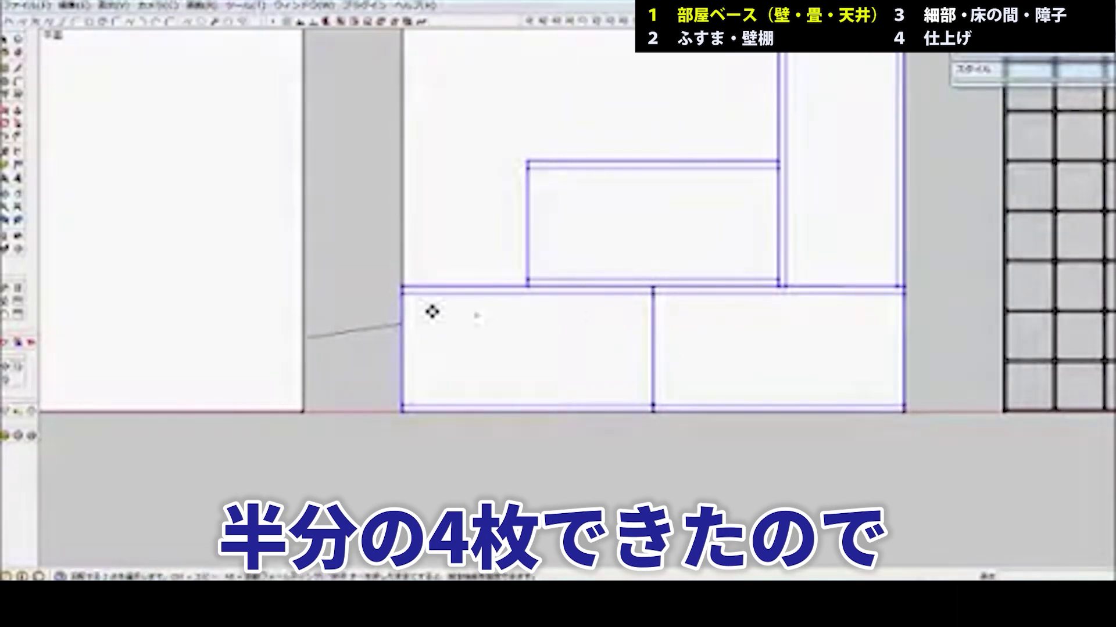
scroll(478, 356, "down", 5)
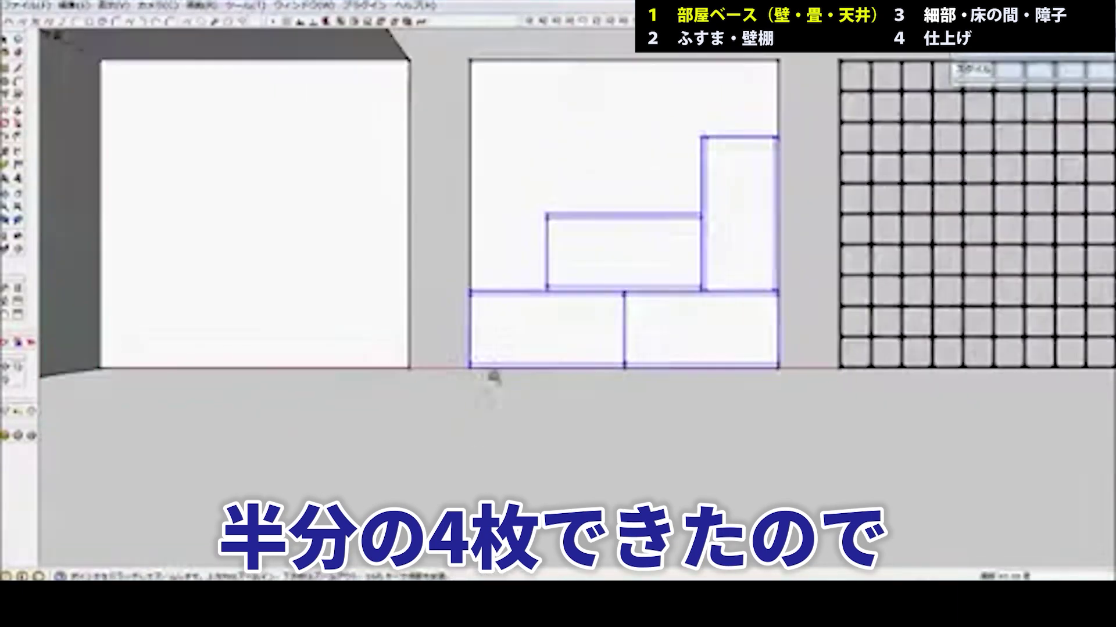
left_click_drag(482, 295, 478, 515, "ctrl")
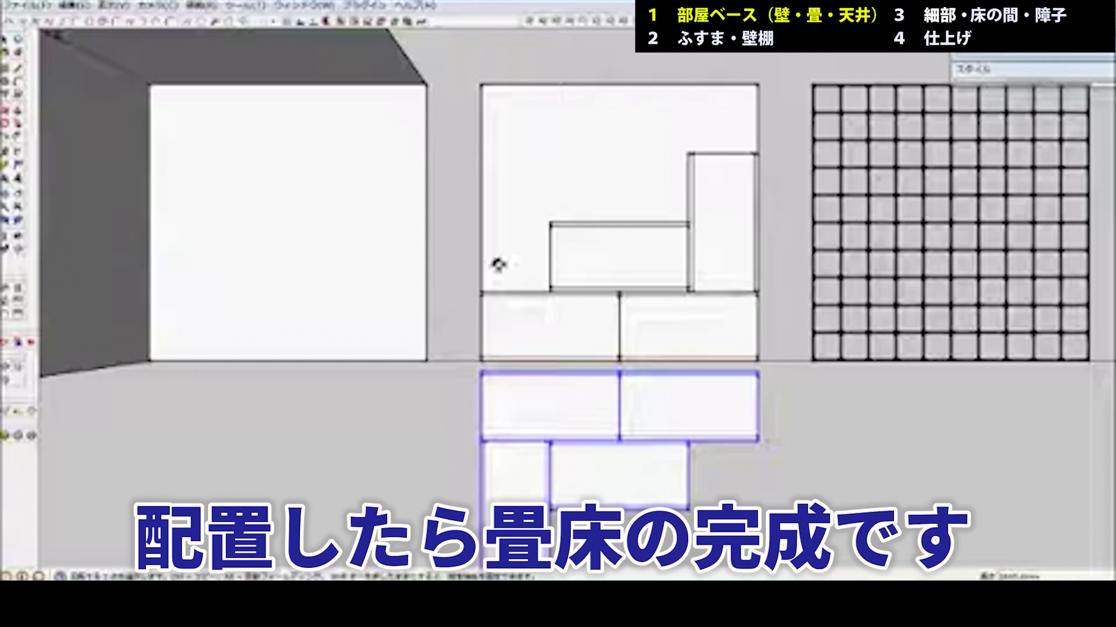
Move the copied mats onto the empty rear half of the floor and group all eight mats
left_click_drag(484, 372, 773, 402)
key("space")
key("g")
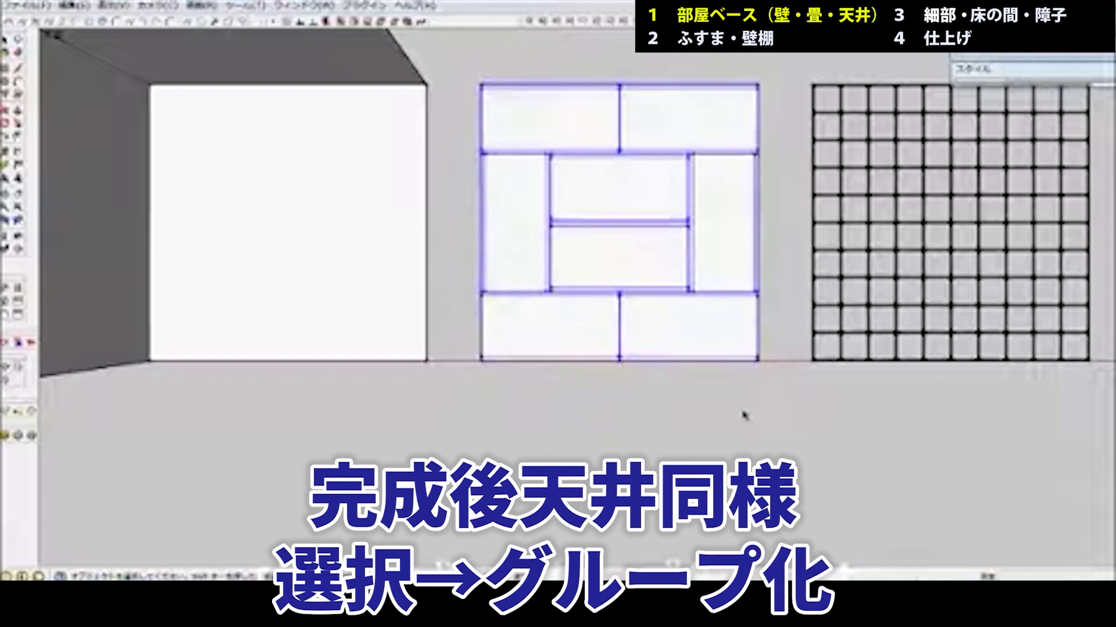
Erase the front and right edges of the room's original floor so the floor face is removed
mouse_move(598, 416)
middle_mouse_down()
mouse_move(389, 80)
mouse_move(534, 314)
mouse_move(549, 363)
middle_mouse_up()
key("e")
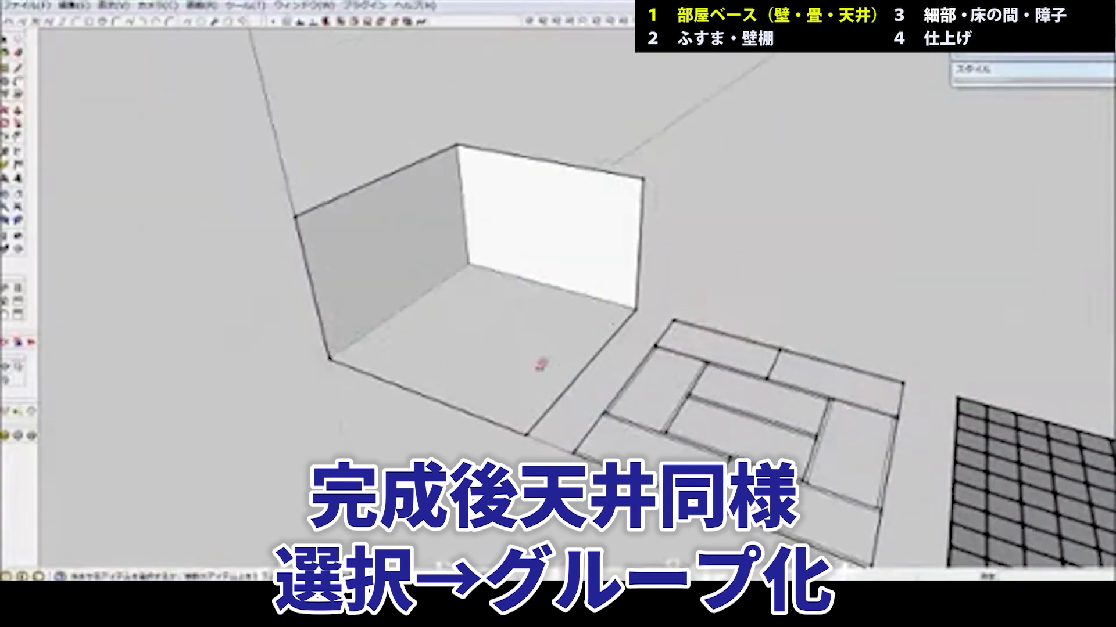
left_click(500, 426)
left_click(544, 421)
middle_click_drag(536, 364, 600, 423, "shift")
scroll(488, 290, "up", 3)
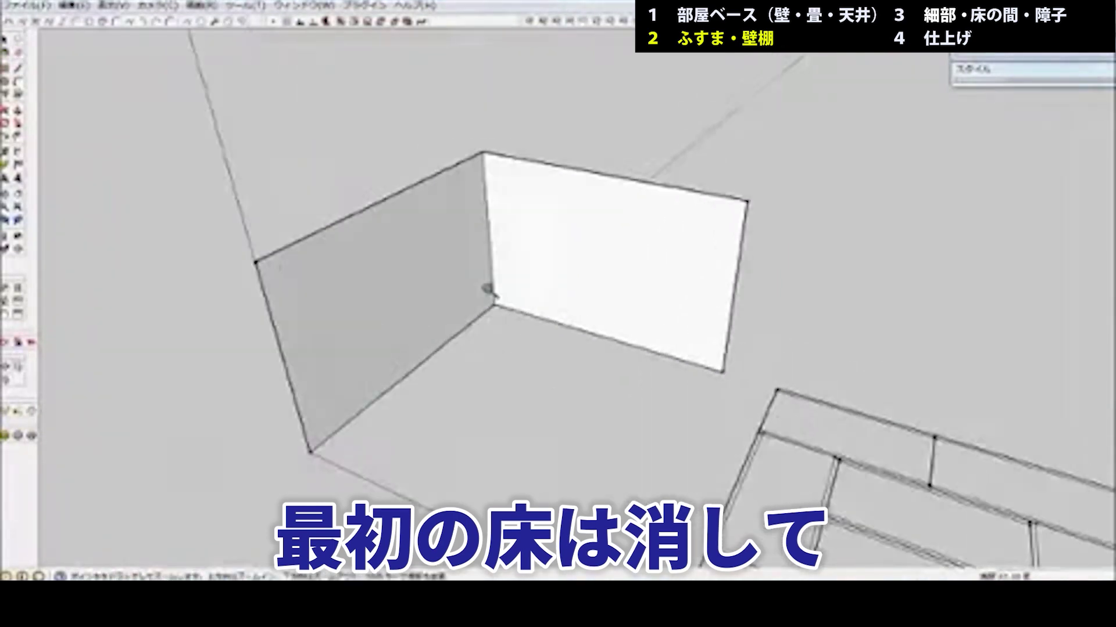
Split the left wall with a vertical line at its midpoint and erase the rear half
mouse_move(448, 339)
middle_mouse_down()
mouse_move(420, 312)
mouse_move(373, 306)
middle_mouse_up()
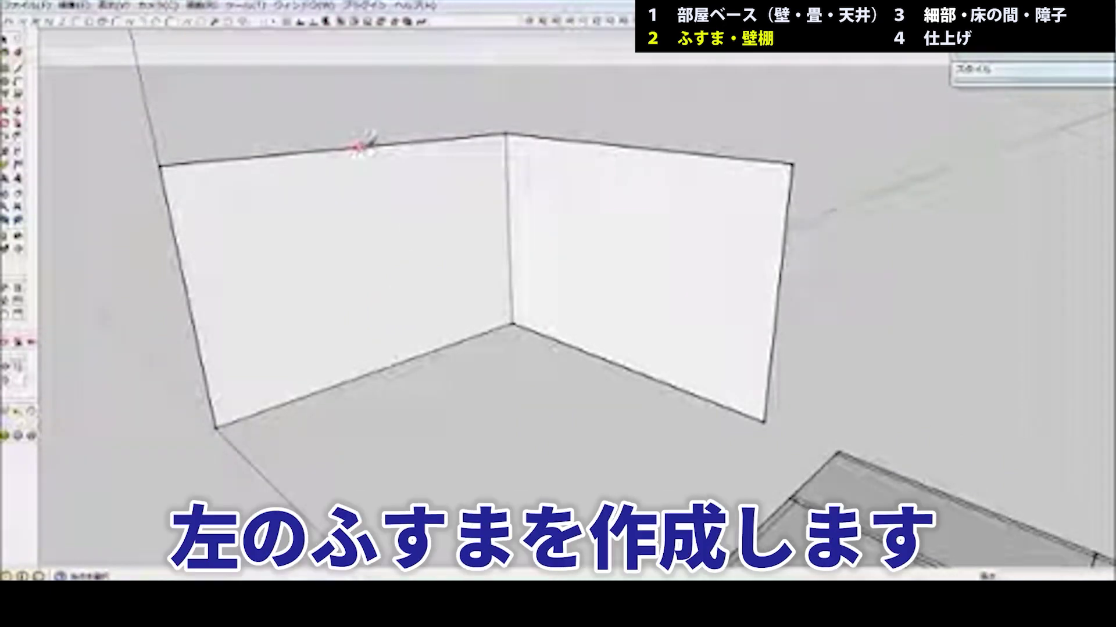
left_click(370, 145)
left_click(388, 367)
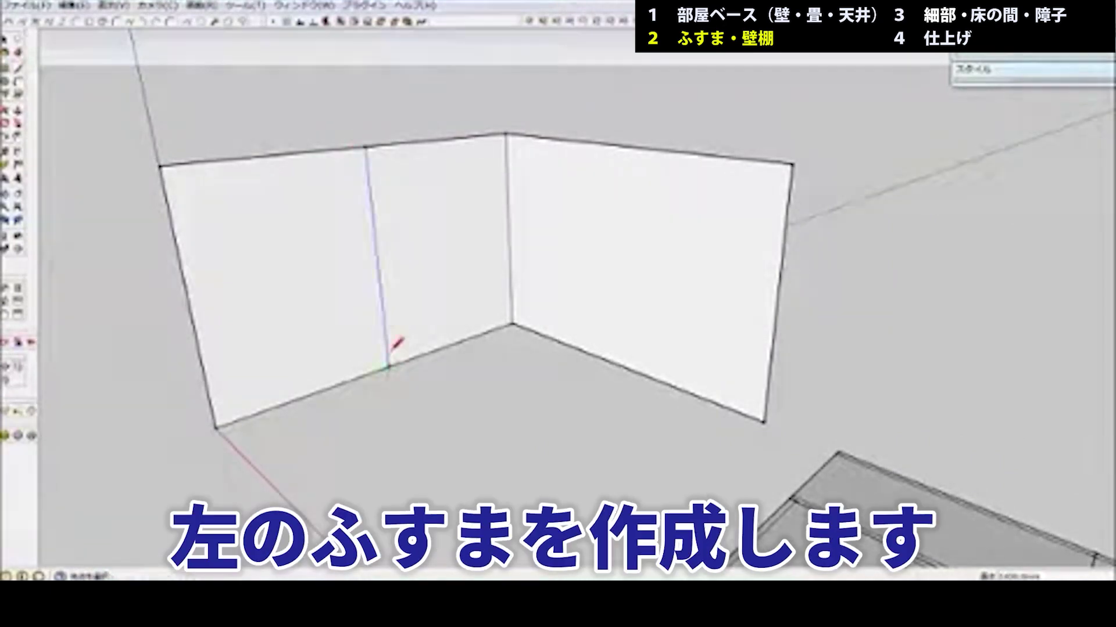
key("e")
left_click(410, 142)
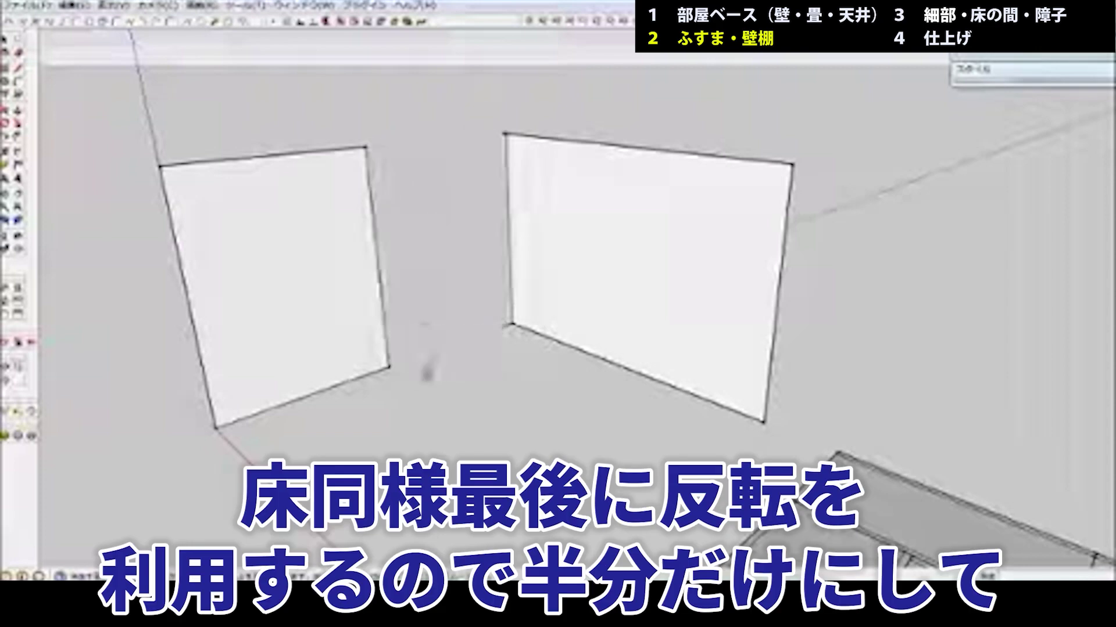
Copy the front vertical edge of the remaining left wall 100 mm outward
middle_click_drag(406, 391, 314, 399)
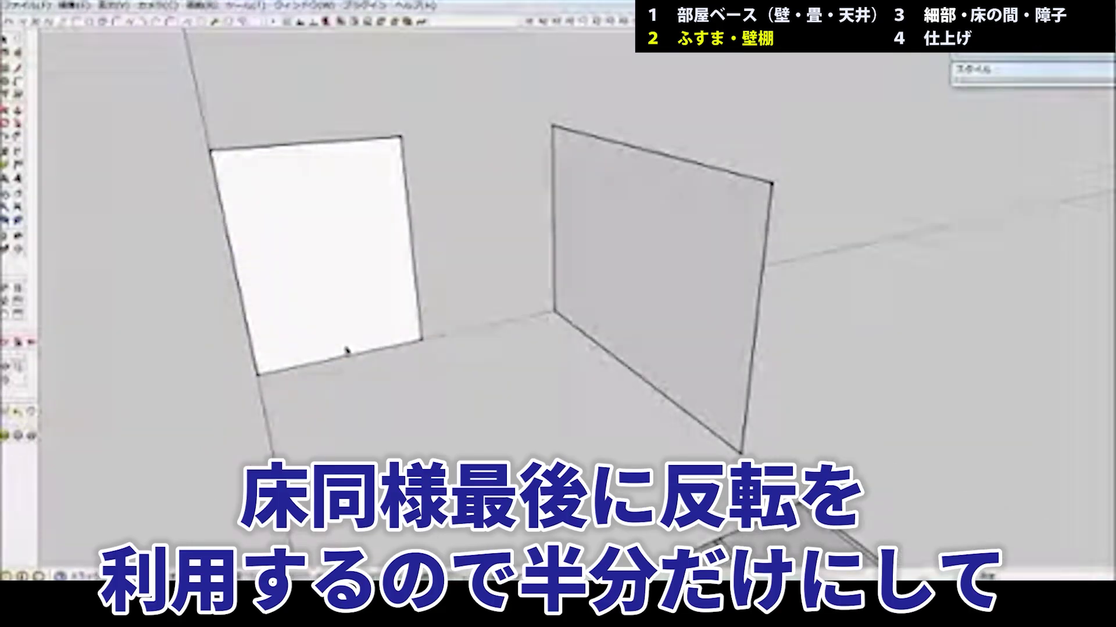
left_click(231, 243)
key("m")
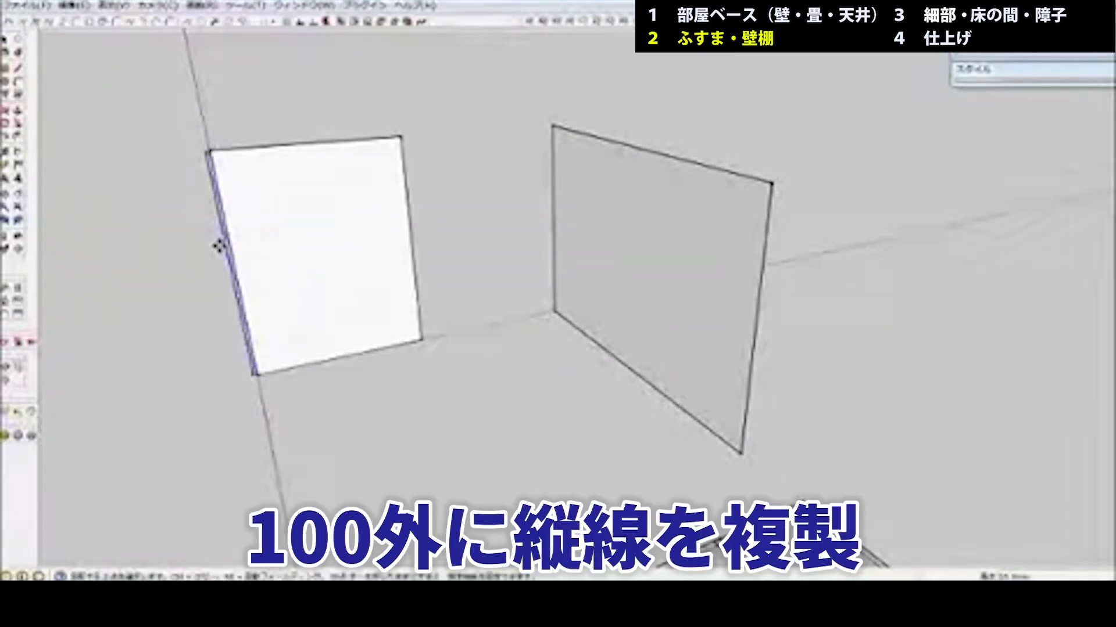
type("100")
key("Return")
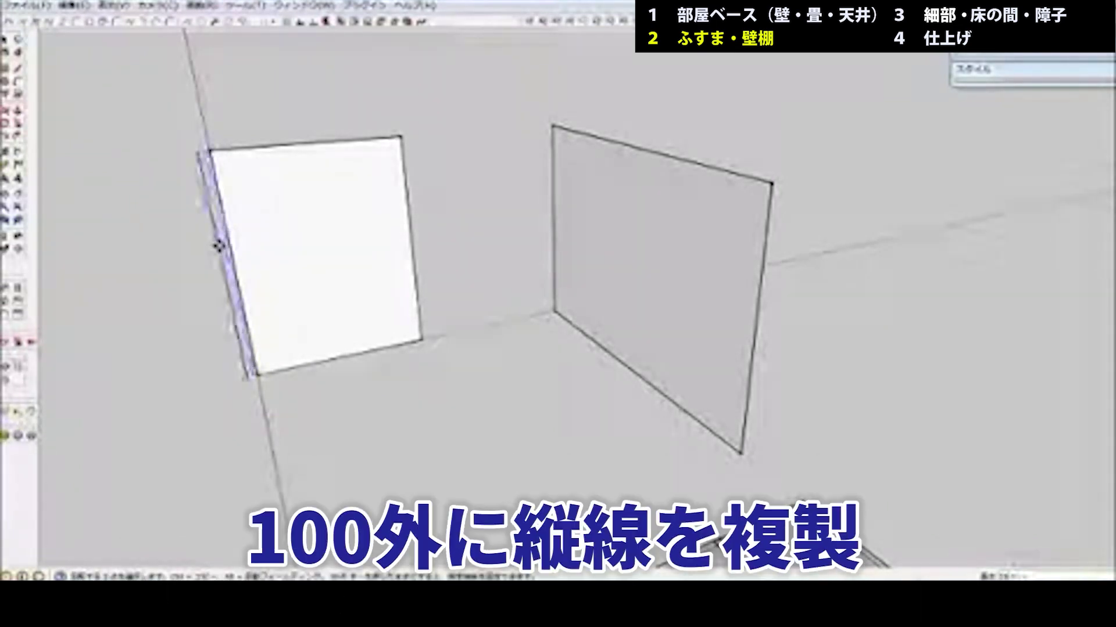
Copy the outer vertical line inward so the new line lies 50 mm inside the left wall's front edge
key("z")
left_click_drag(303, 314, 479, 279)
key("h")
key("space")
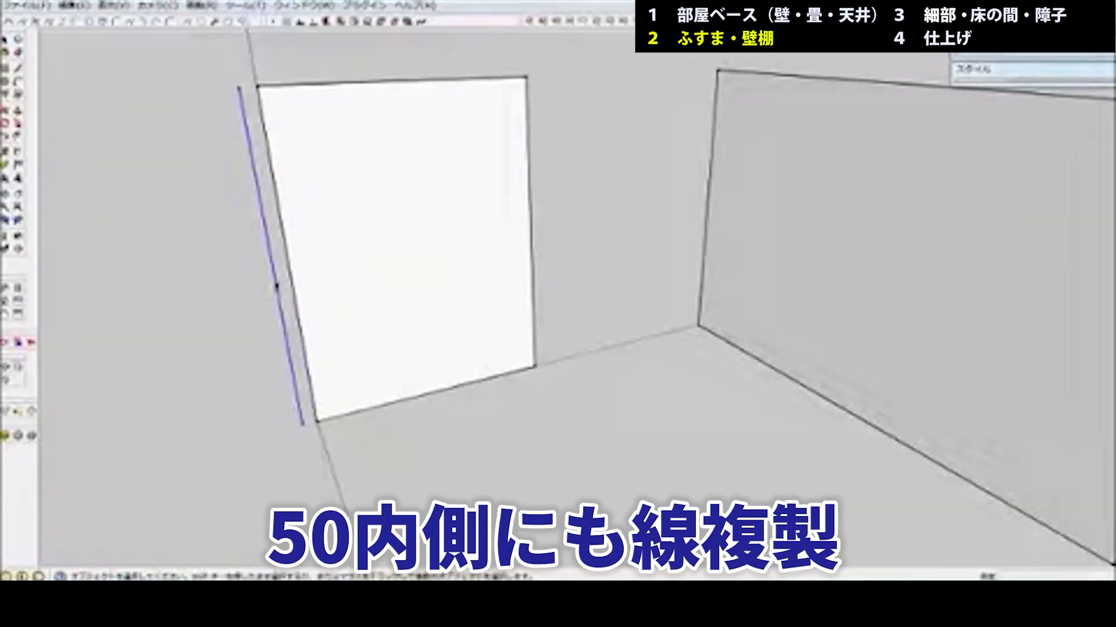
key("m")
key("ctrl")
left_click(277, 281)
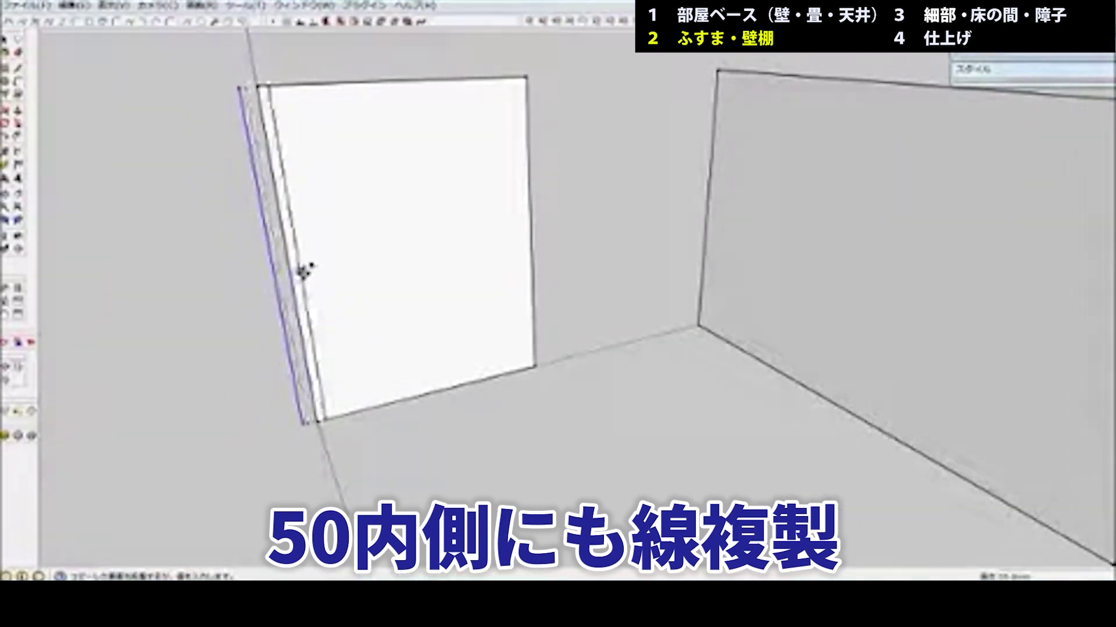
type("50")
key("Return")
type("100")
key("Return")
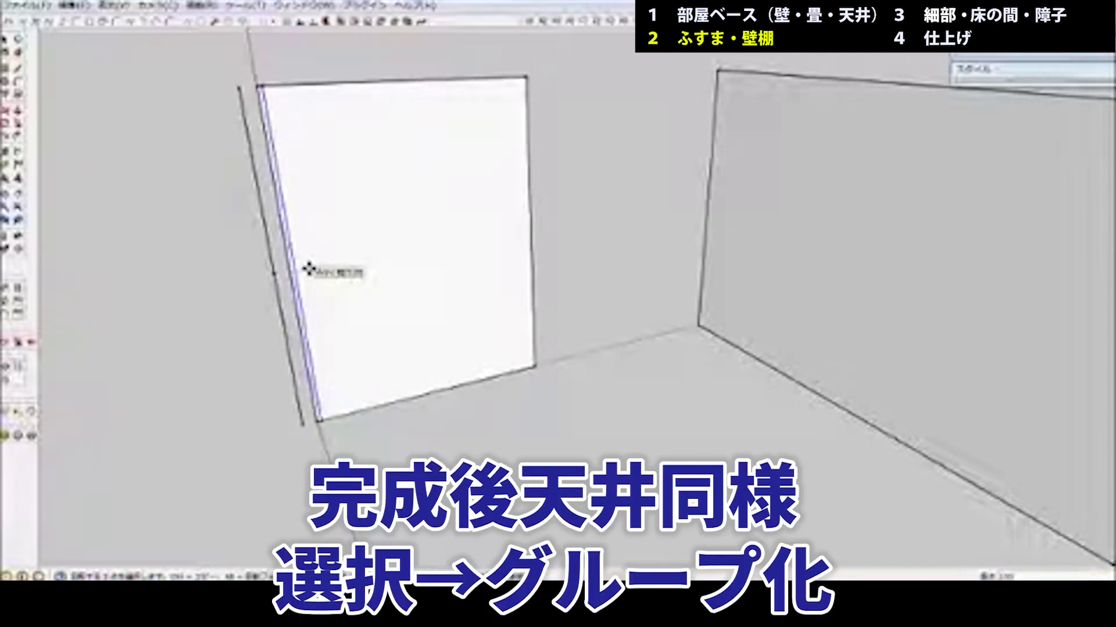
Copy the left wall's rear vertical edge 900 mm toward the front to mark the panel centre
key("space")
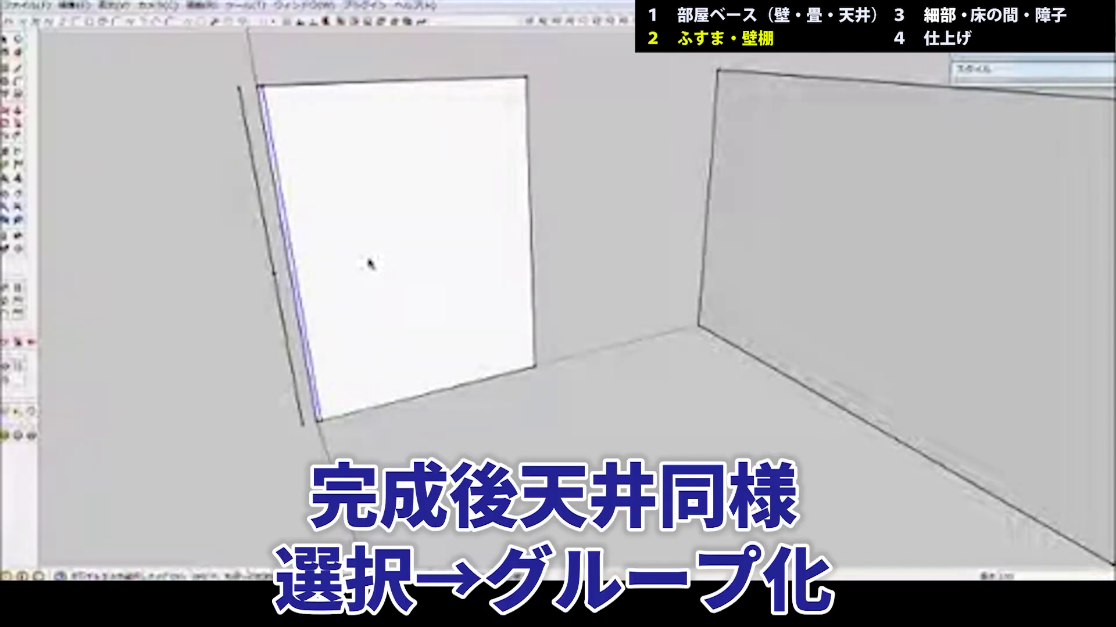
left_click(529, 206)
key("m")
key("ctrl")
left_click(530, 203)
left_click(452, 215)
type("900")
key("Return")
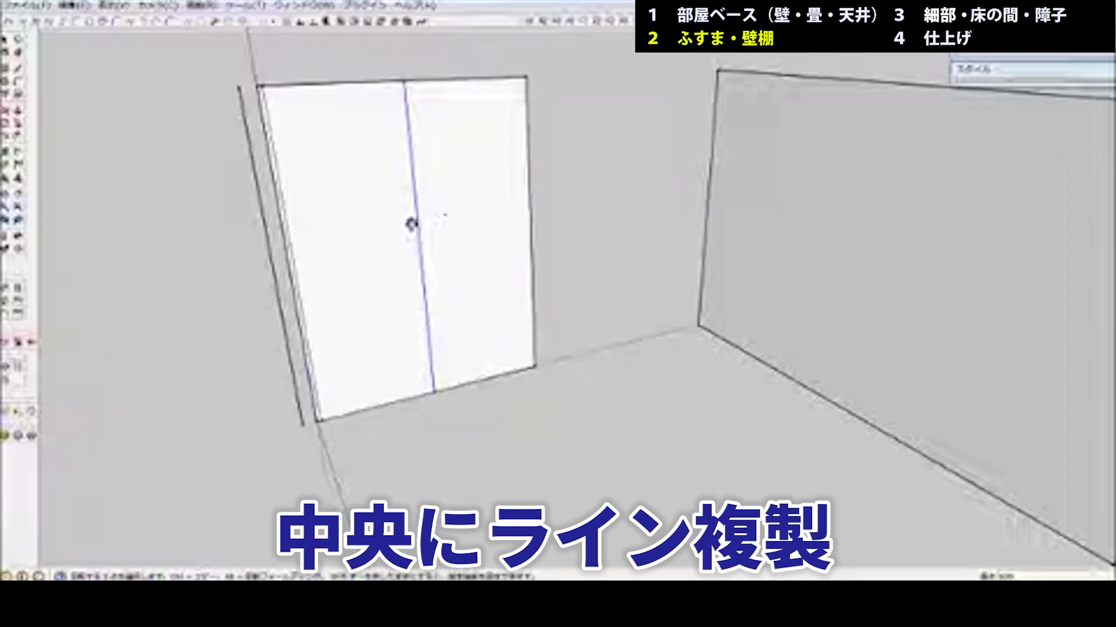
Copy the centre line 50 mm toward the front to outline the middle post of the fusuma
key("ctrl")
left_click(419, 221)
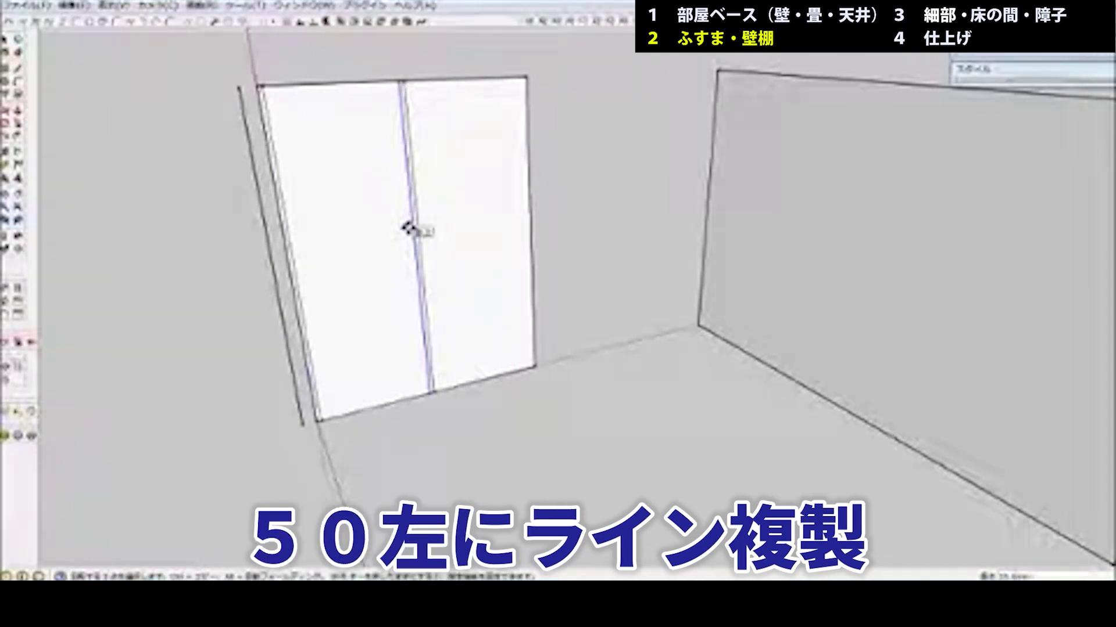
type("5")
key("Return")
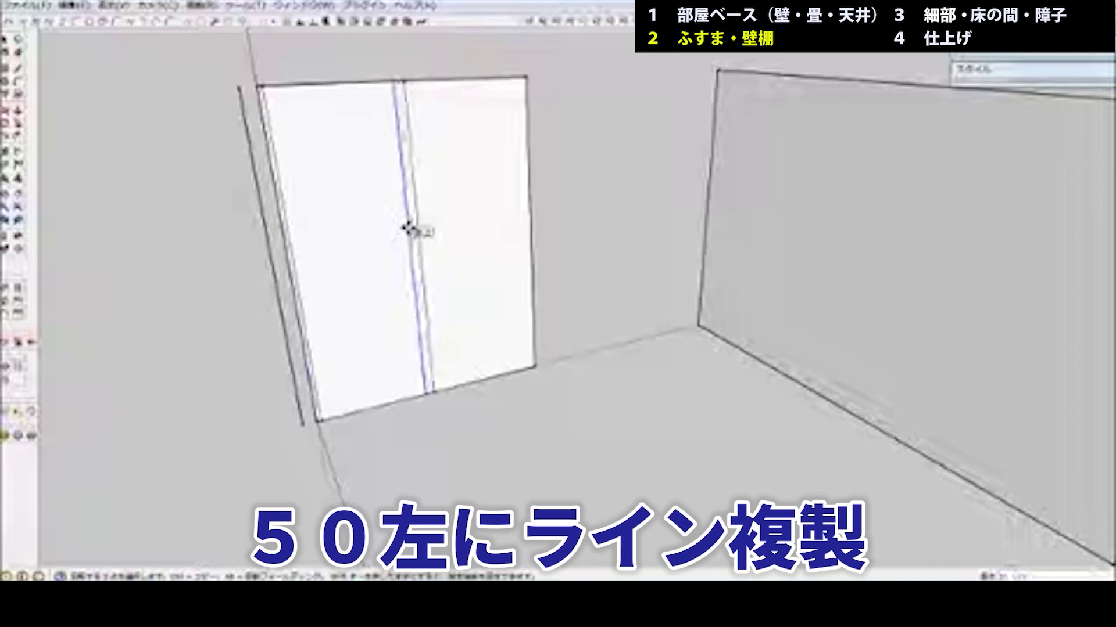
key("space")
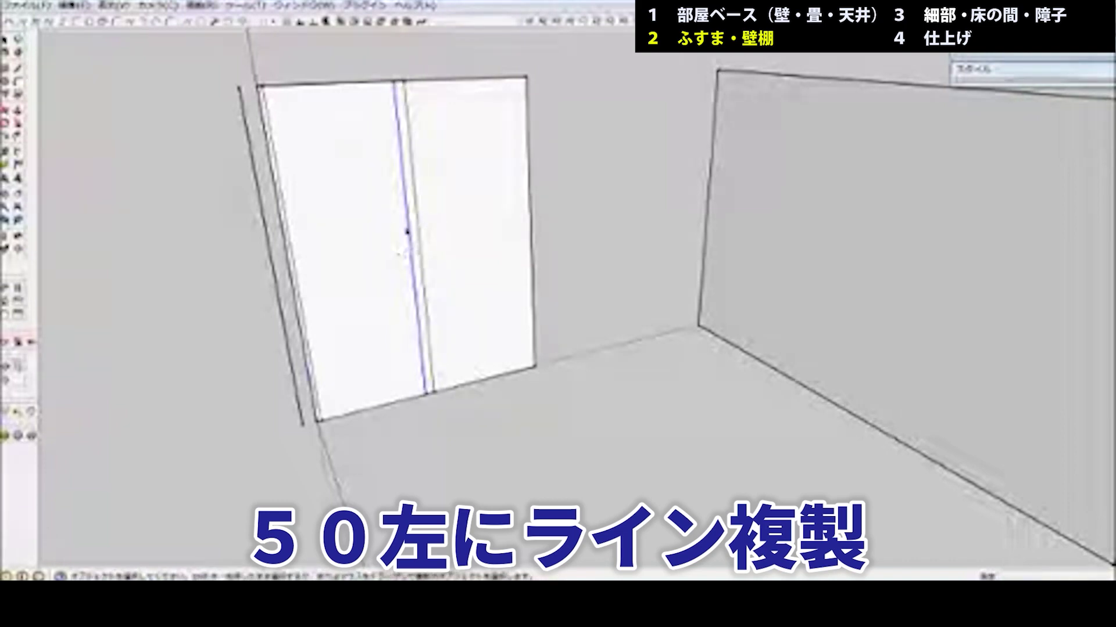
Select the wall's top edge segments on both panels and copy them 600 mm downward
left_click(407, 84)
left_click(438, 82)
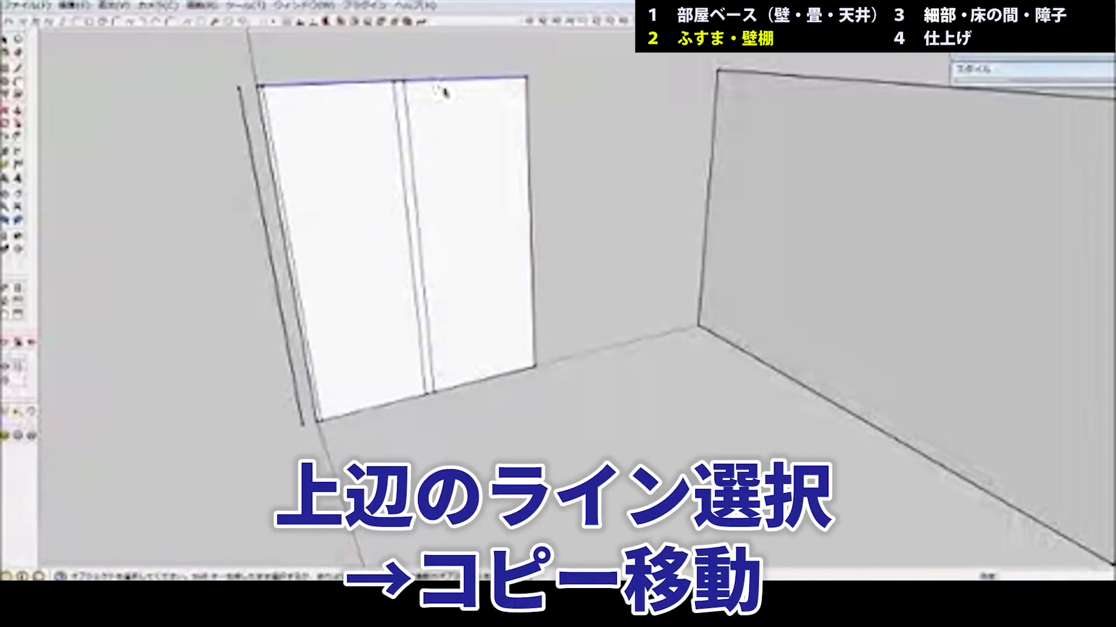
key("m")
left_click(455, 83)
key("ctrl")
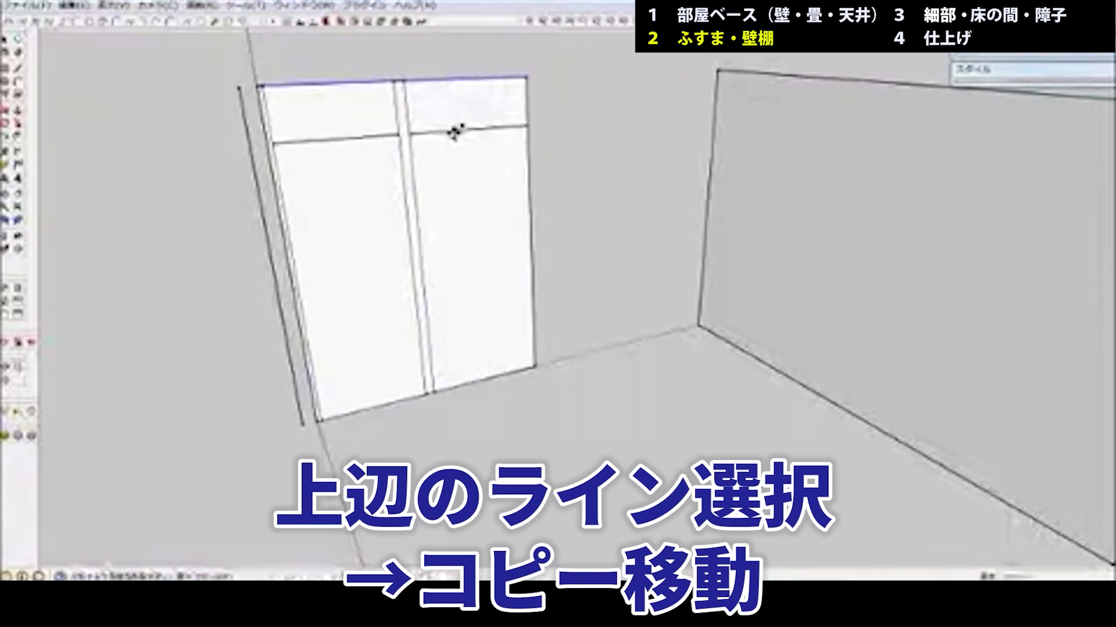
left_click(457, 141)
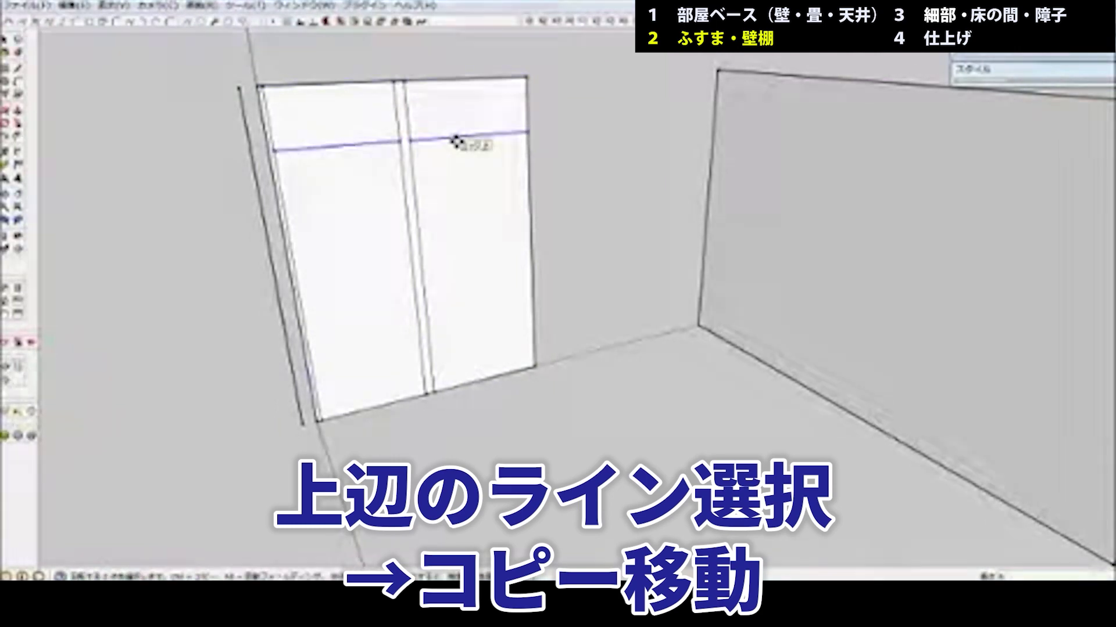
type("600")
key("Return")
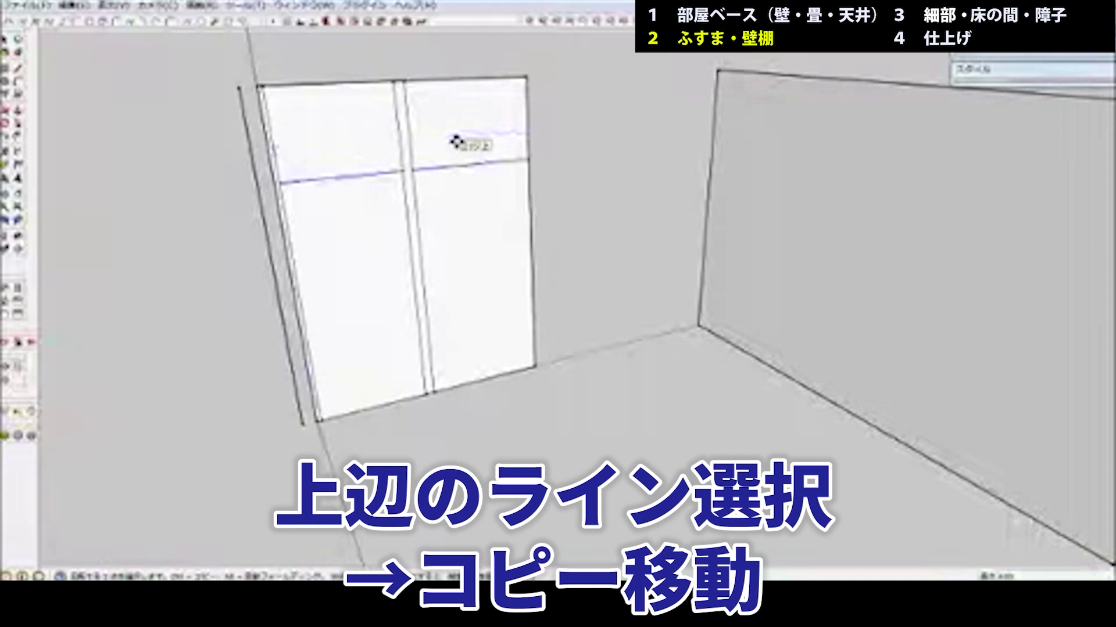
Copy the new horizontal lines 75 mm upward to outline the fusuma's lintel
left_click(490, 167)
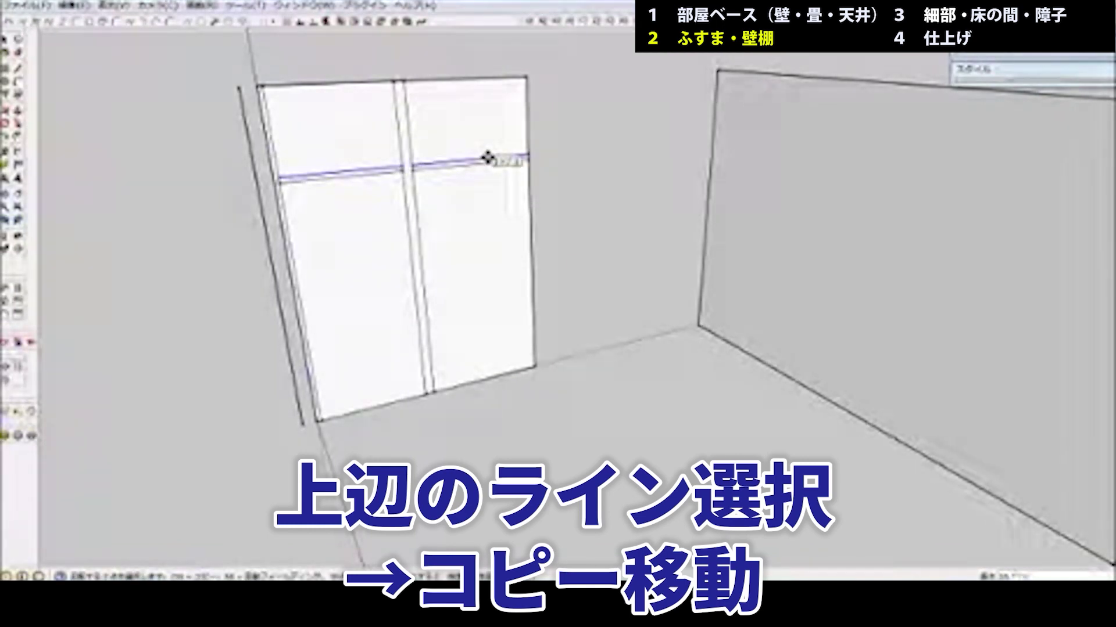
type("75")
key("Return")
Copy the wall's top edges slightly downward as the upper frame line and remove the stray vertical line outside the wall
key("space")
left_click(432, 81)
key("m")
left_click(449, 80)
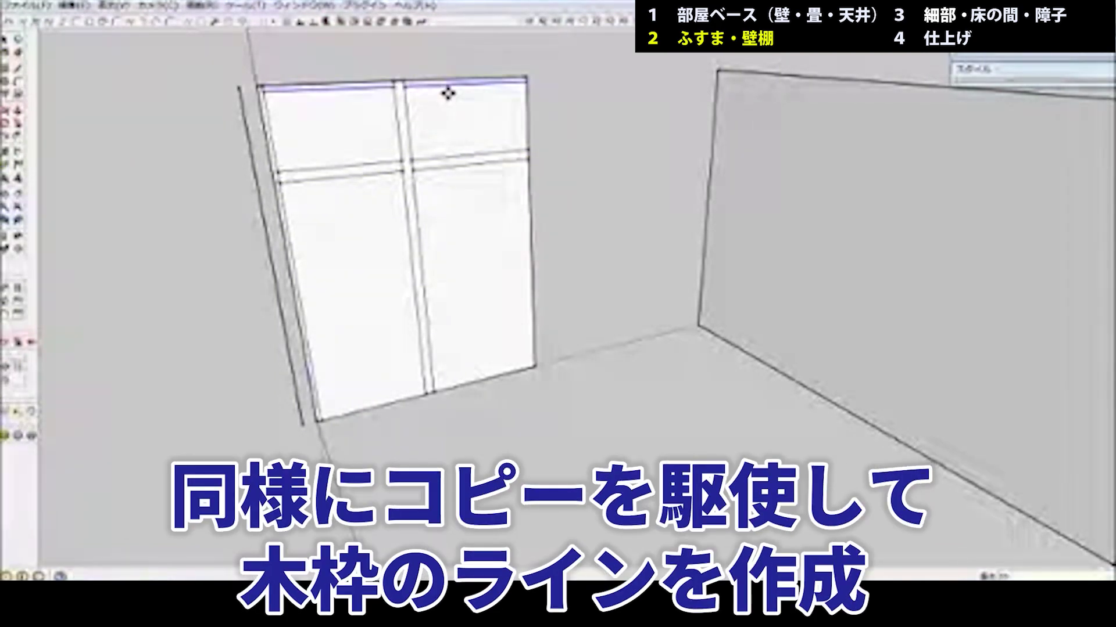
left_click(448, 93)
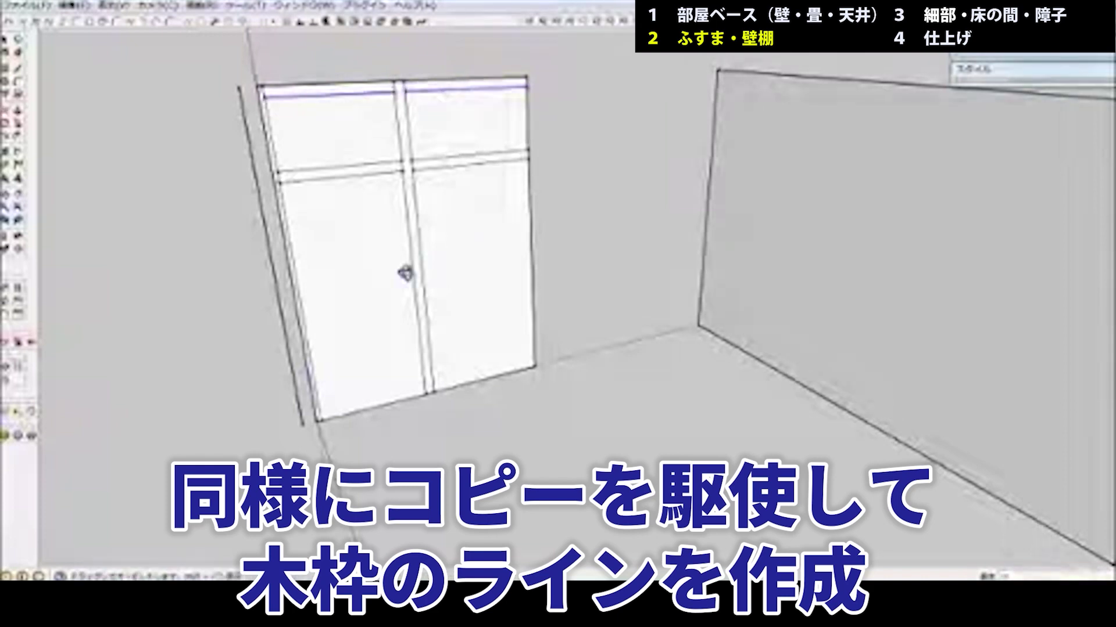
left_click(272, 264)
Select the framed half wall and copy it from its front bottom corner to its rear bottom corner, completing the left wall
key("space")
mouse_move(238, 59)
left_mouse_down()
mouse_move(454, 293)
mouse_move(562, 461)
mouse_move(542, 443)
left_mouse_up()
key("m")
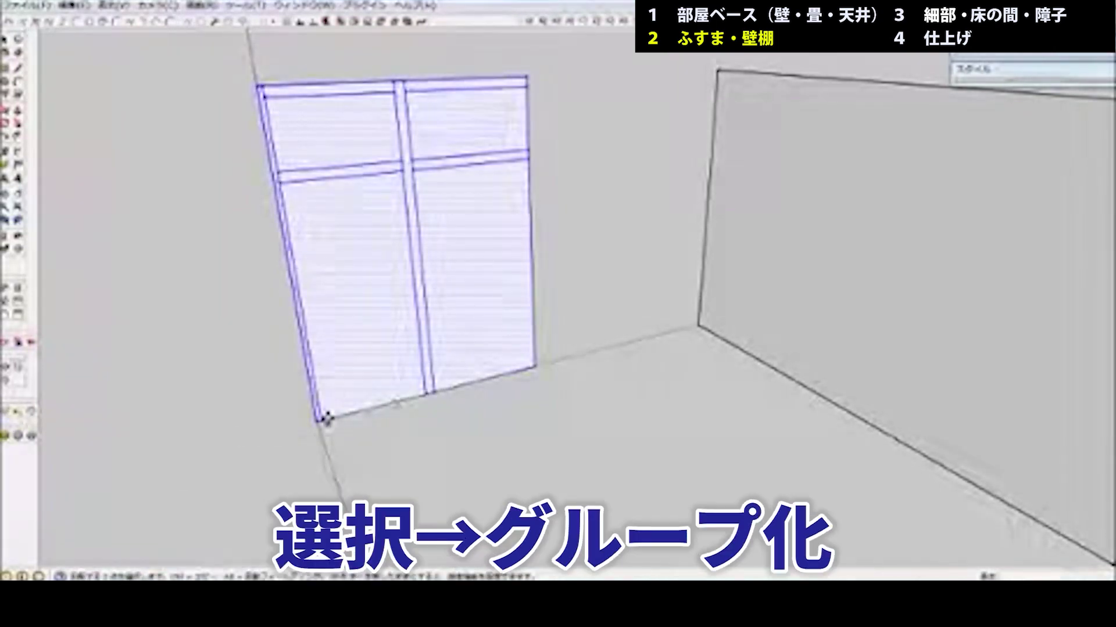
key("ctrl")
left_click(319, 422)
left_click(538, 367)
left_click(541, 368)
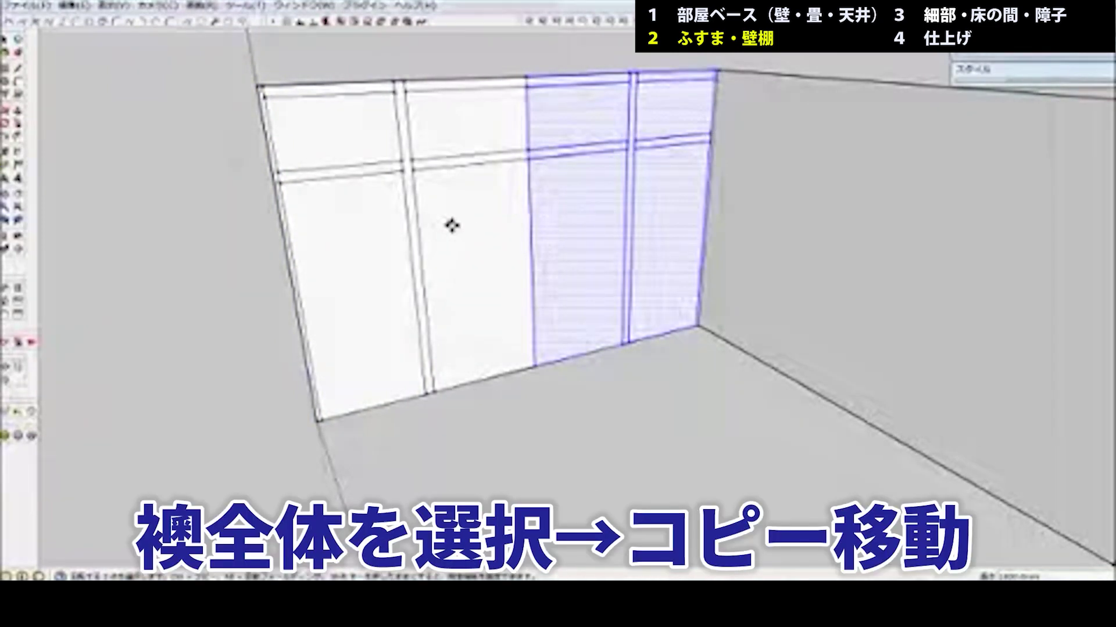
Select the whole left fusuma wall and copy it from the back wall's upper left corner to its upper right corner
middle_click_drag(428, 260, 386, 271)
mouse_move(235, 64)
left_mouse_down()
mouse_move(528, 391)
mouse_move(550, 449)
left_mouse_up()
middle_click_drag(508, 368, 579, 318)
key("m")
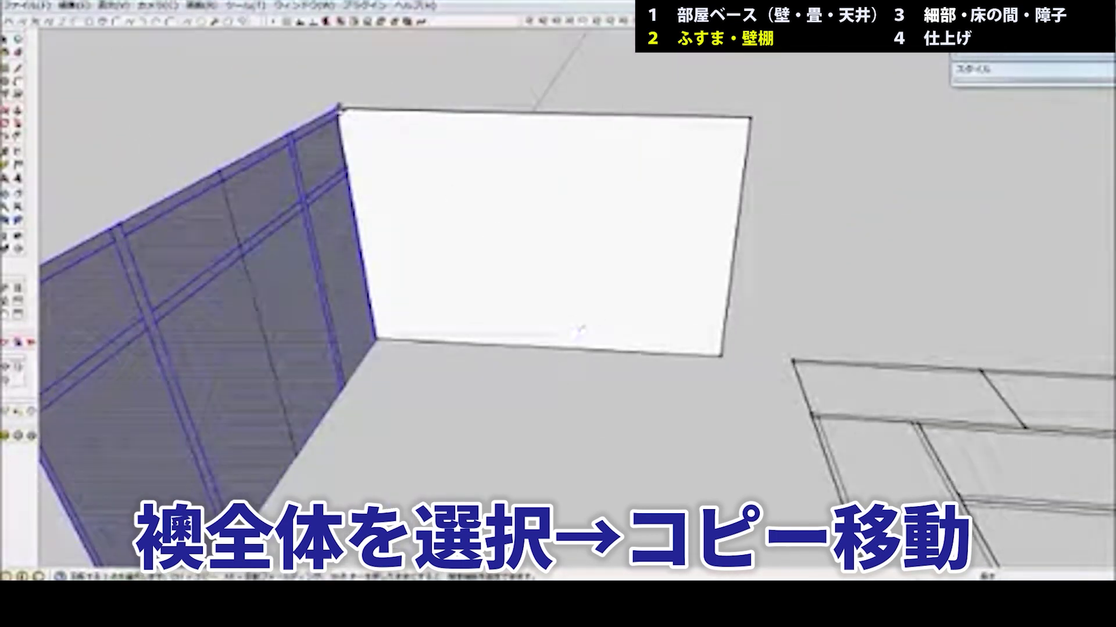
left_click(338, 107)
key("ctrl")
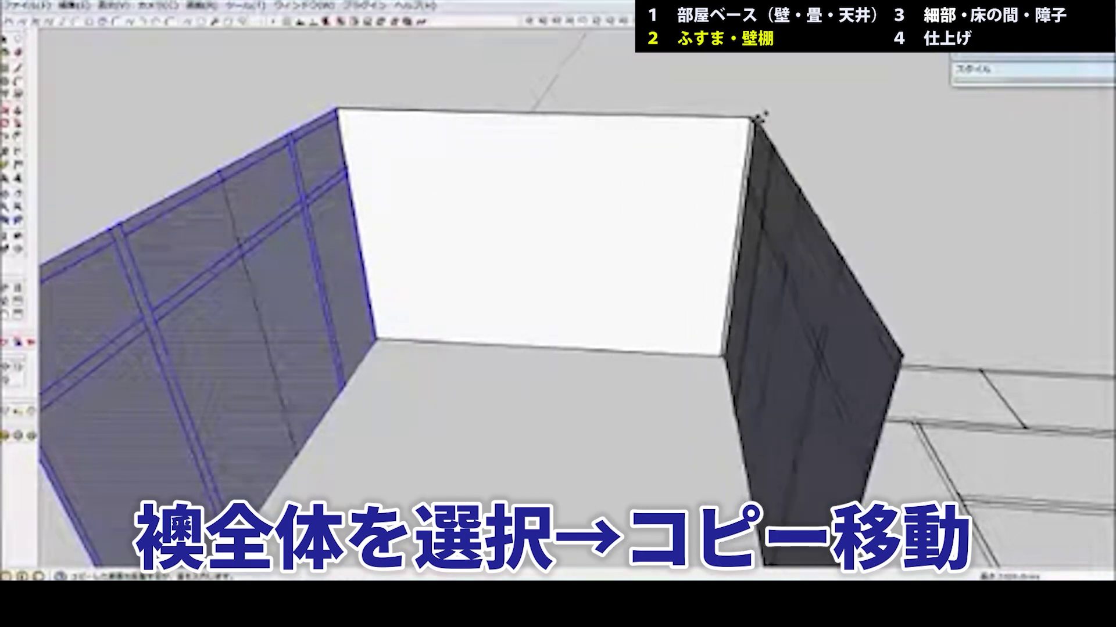
left_click(756, 117)
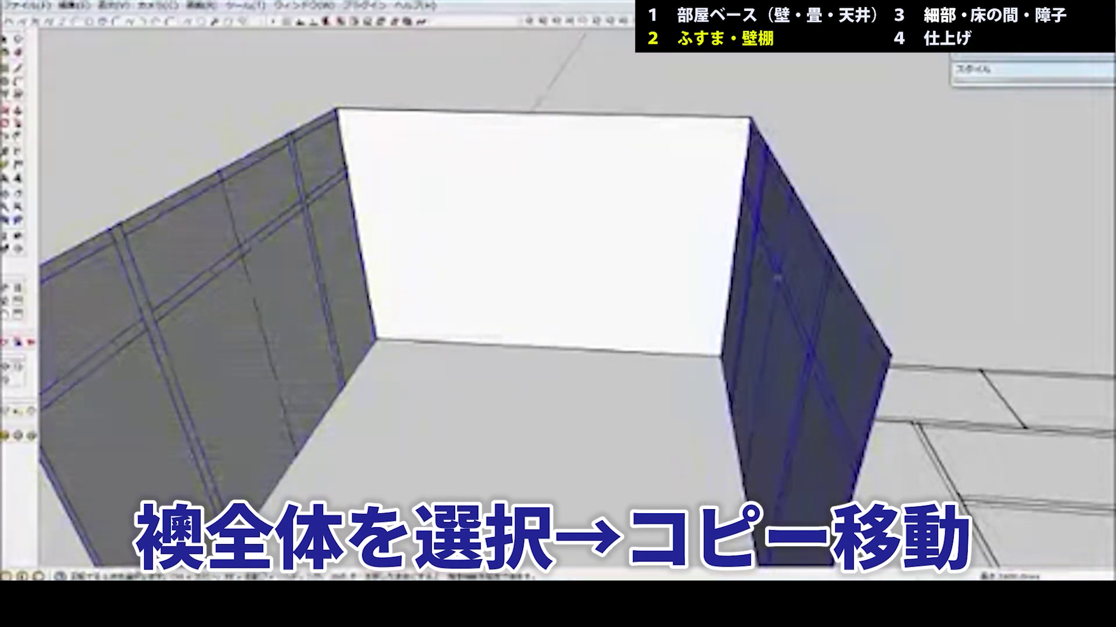
Reverse the faces of the copied right fusuma wall so they point into the room
right_click(791, 318)
left_click(841, 192)
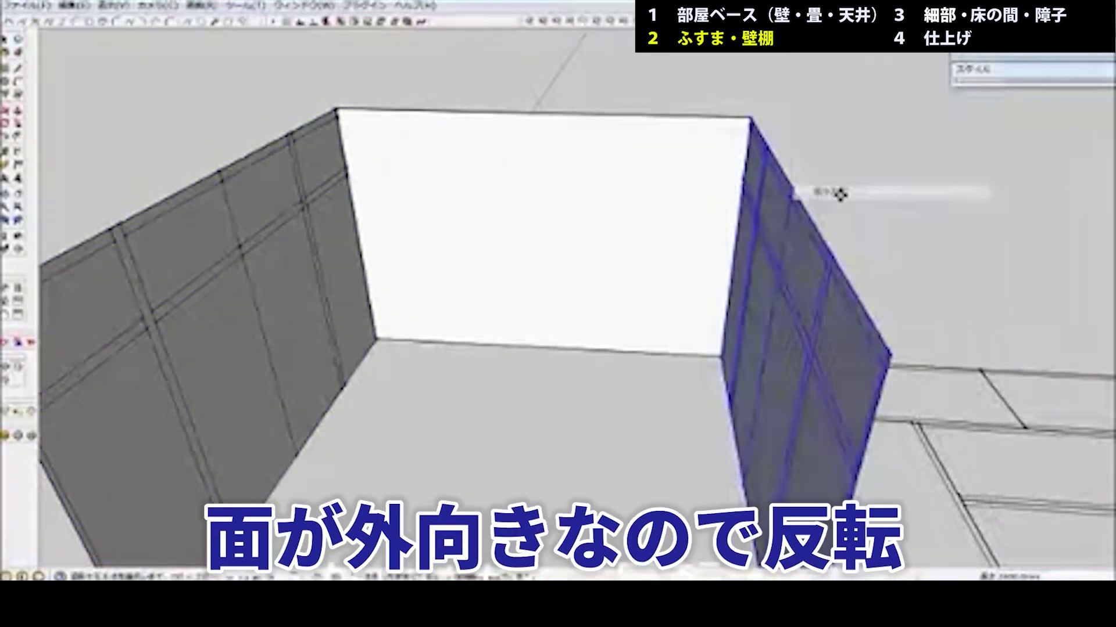
key("e")
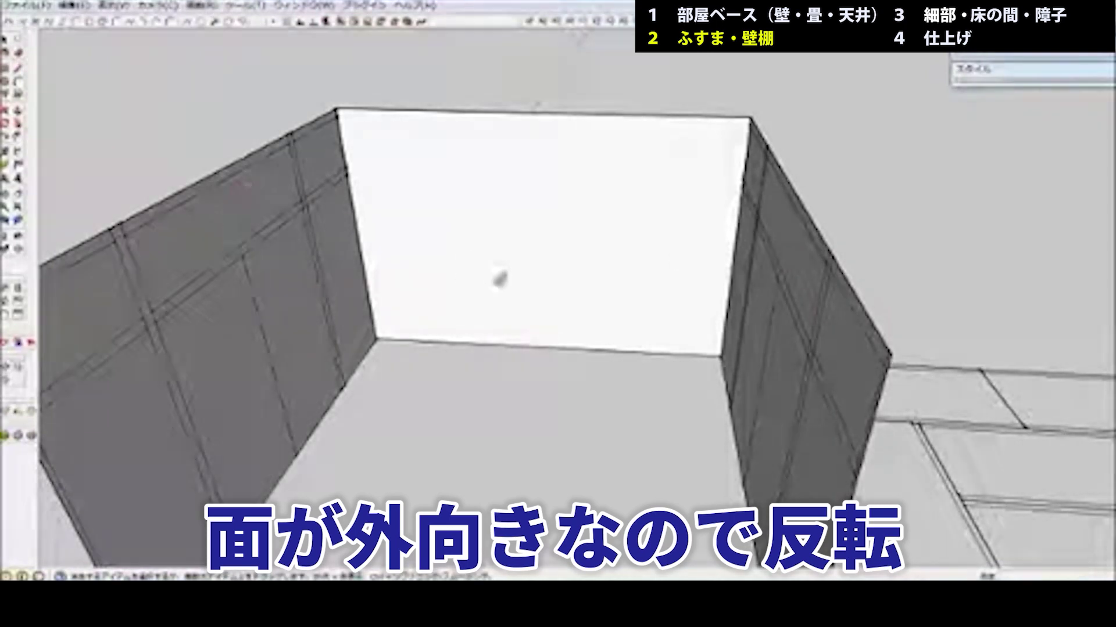
Draw three horizontal lines across the back wall, joining the frame line heights of the left and right walls
scroll(561, 271, "up", 5)
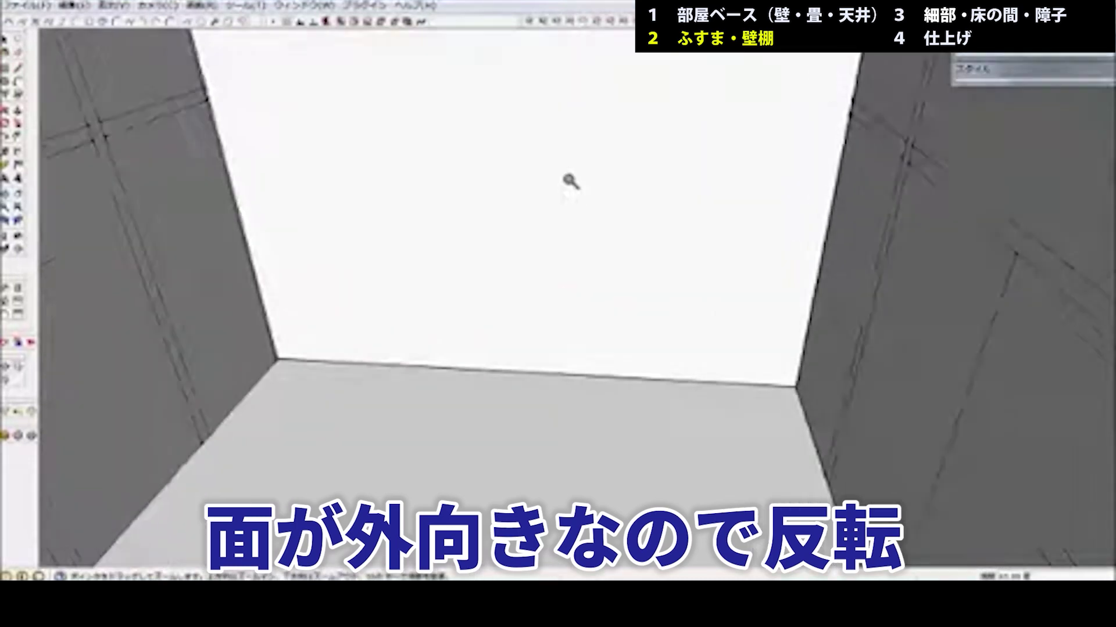
mouse_move(586, 224)
middle_mouse_down("shift")
mouse_move(632, 338)
mouse_move(648, 331)
middle_mouse_up("shift")
left_click(928, 227)
left_click(225, 203)
left_click(930, 238)
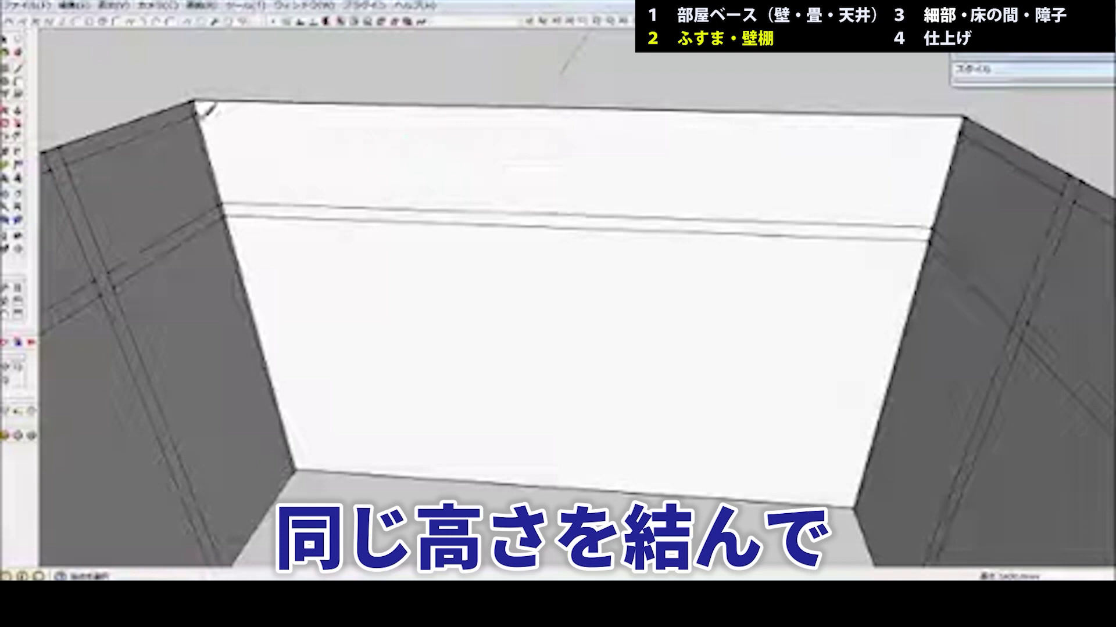
left_click(200, 114)
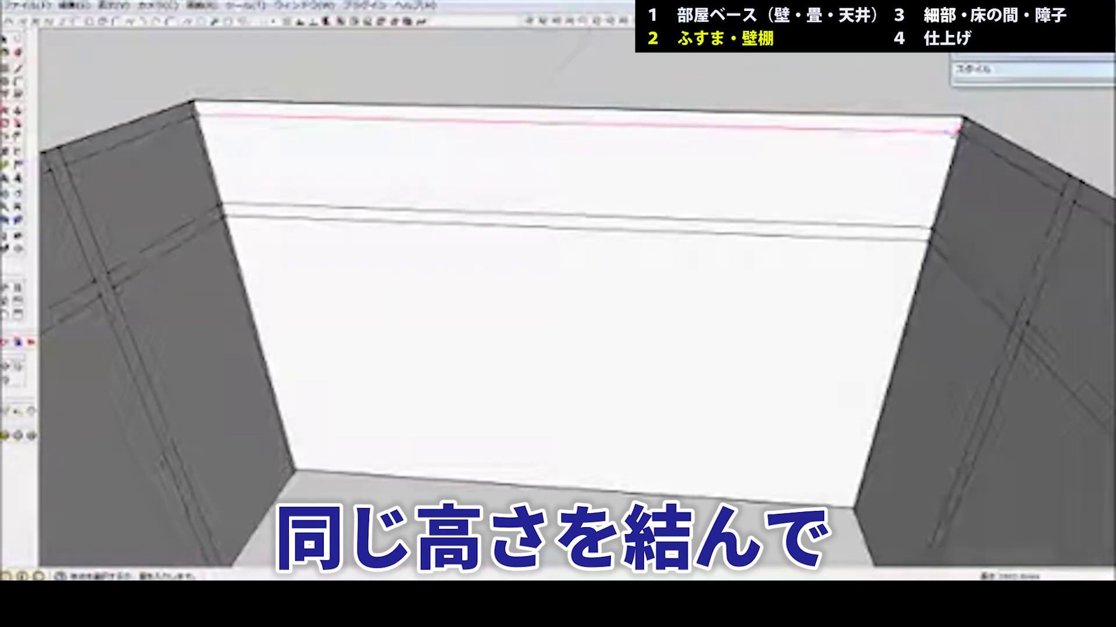
left_click(957, 132)
Draw a vertical line down the middle of the back wall, from its top edge to the floor
key("z")
left_click_drag(647, 204, 632, 278)
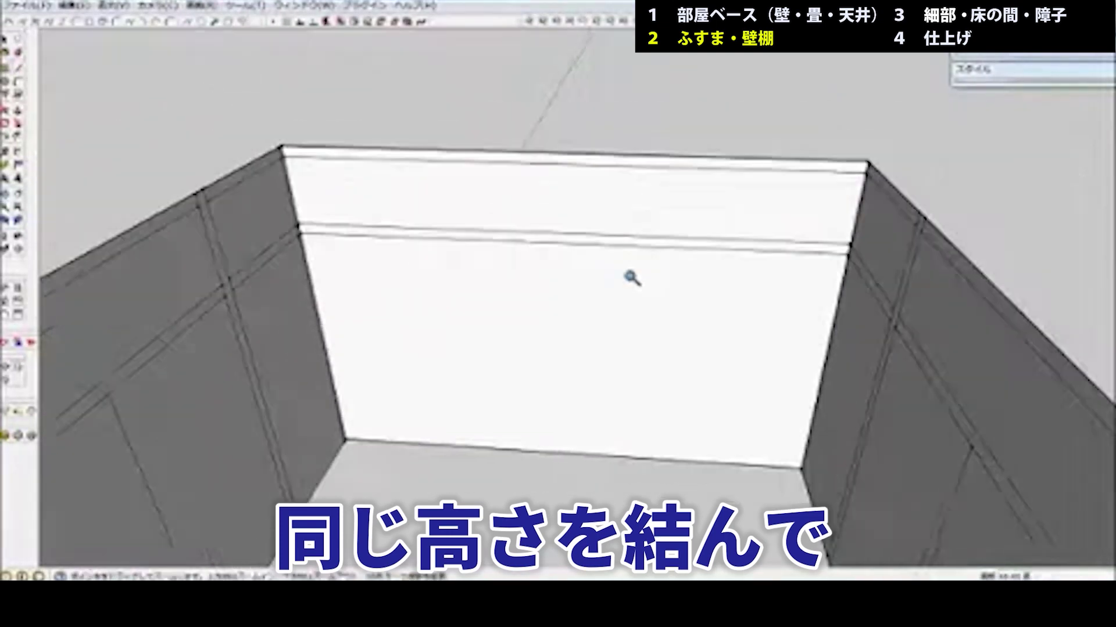
middle_click_drag(639, 281, 660, 211)
key("l")
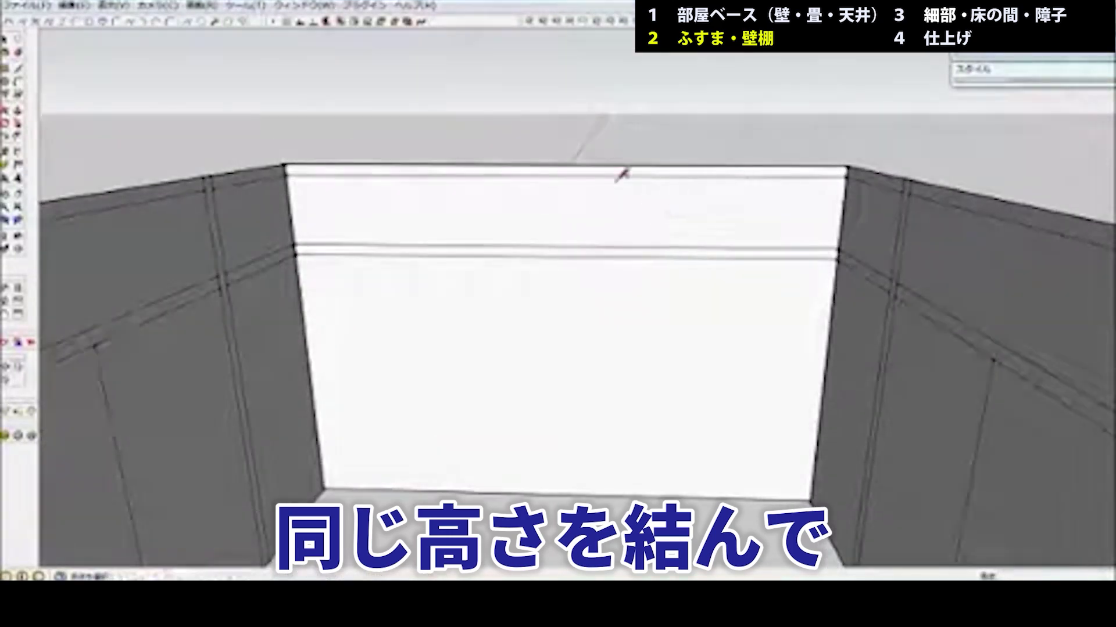
left_click(561, 175)
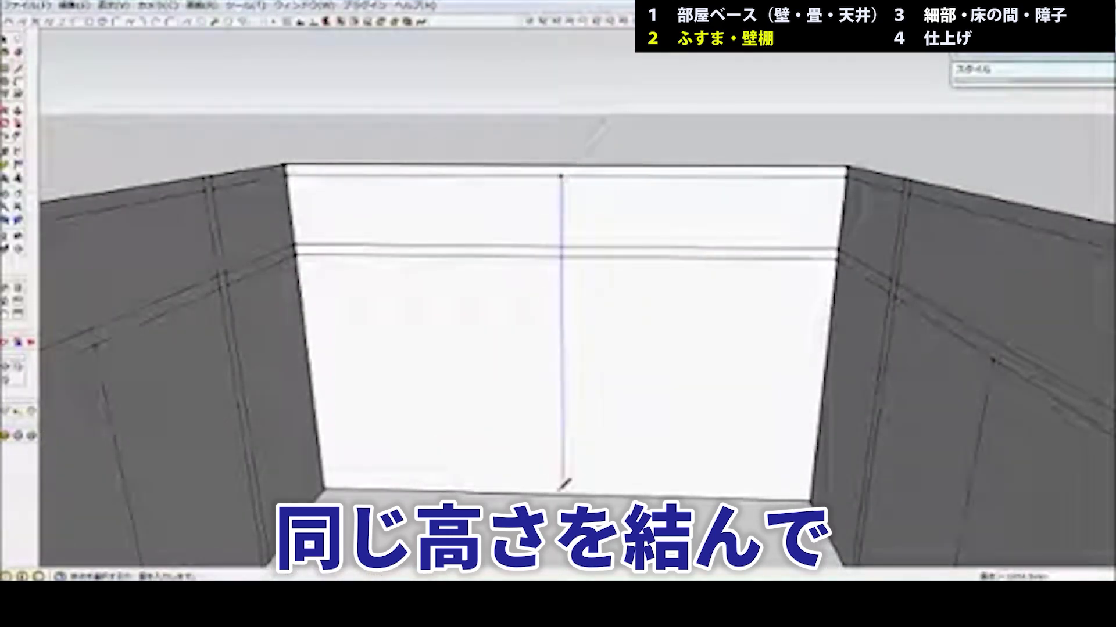
left_click(564, 494)
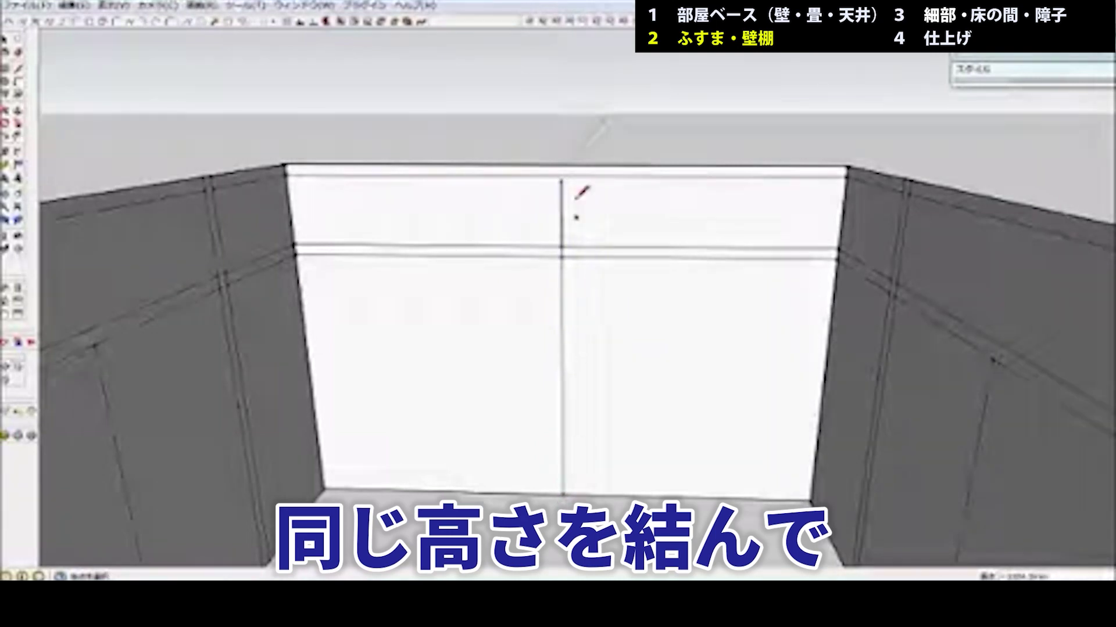
left_click(561, 179)
left_click(563, 166)
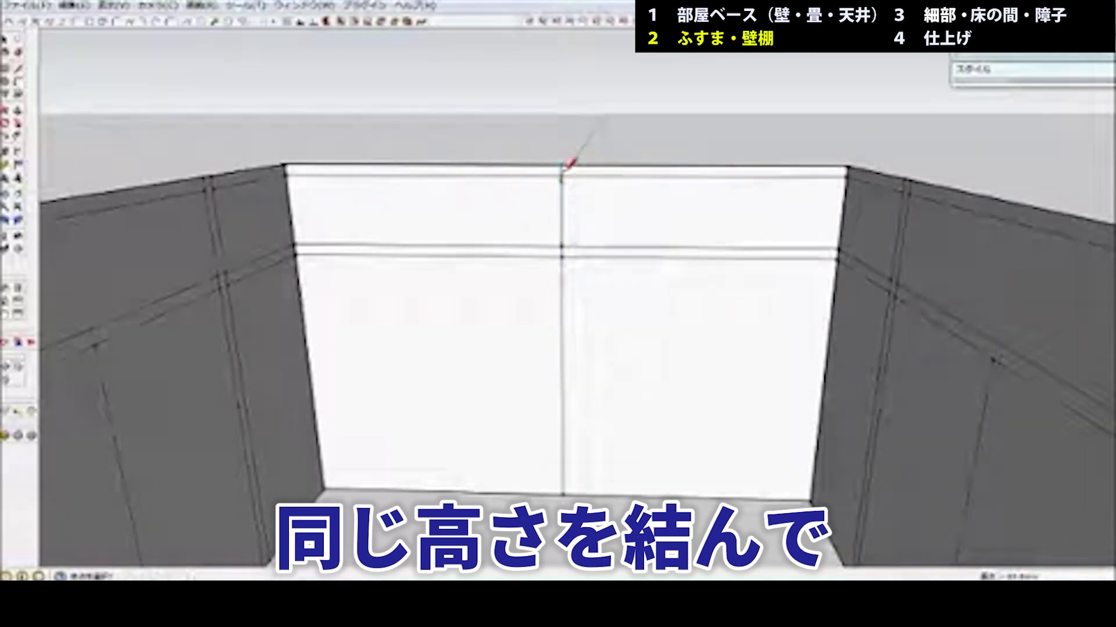
Select the centre line segments above and below the lintel and copy them slightly to the right
key("z")
scroll(568, 263, "up", 2)
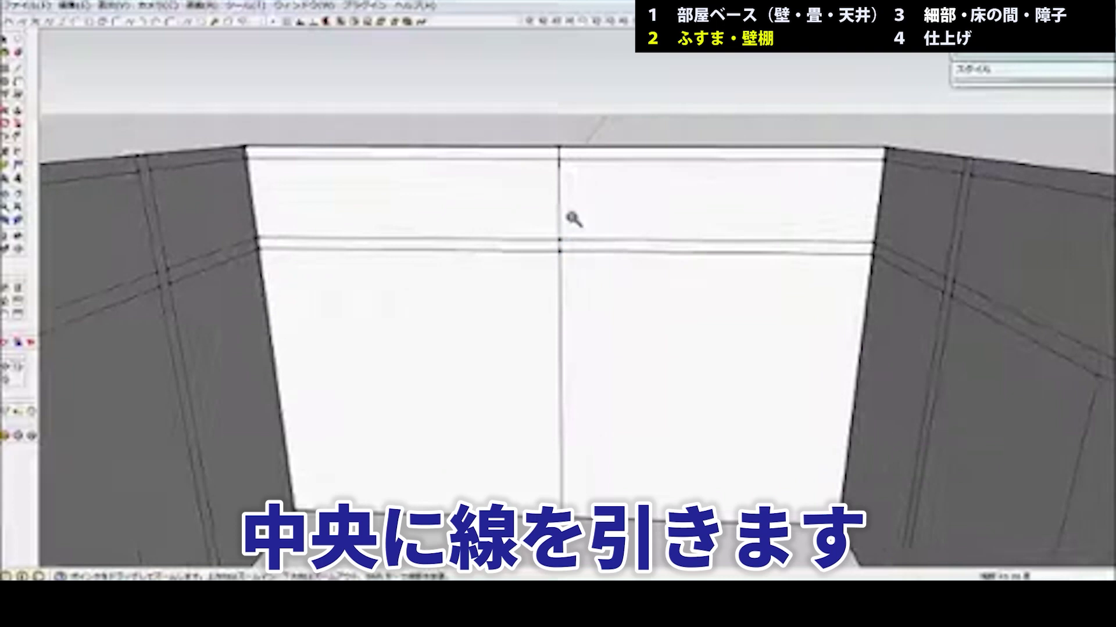
key("space")
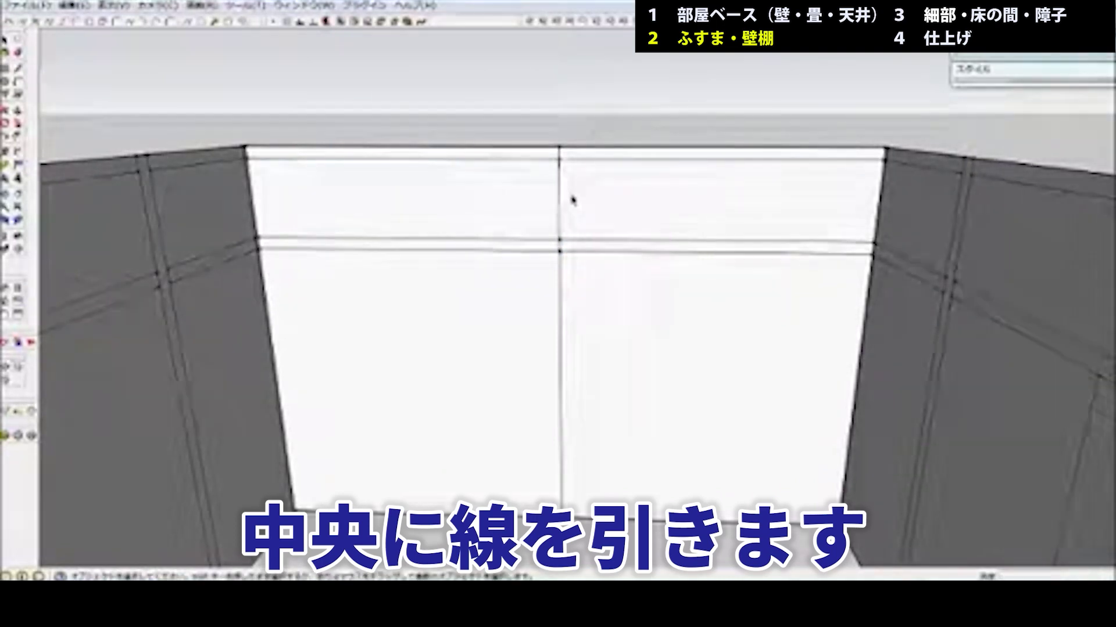
left_click(560, 204)
left_click(561, 269, "shift")
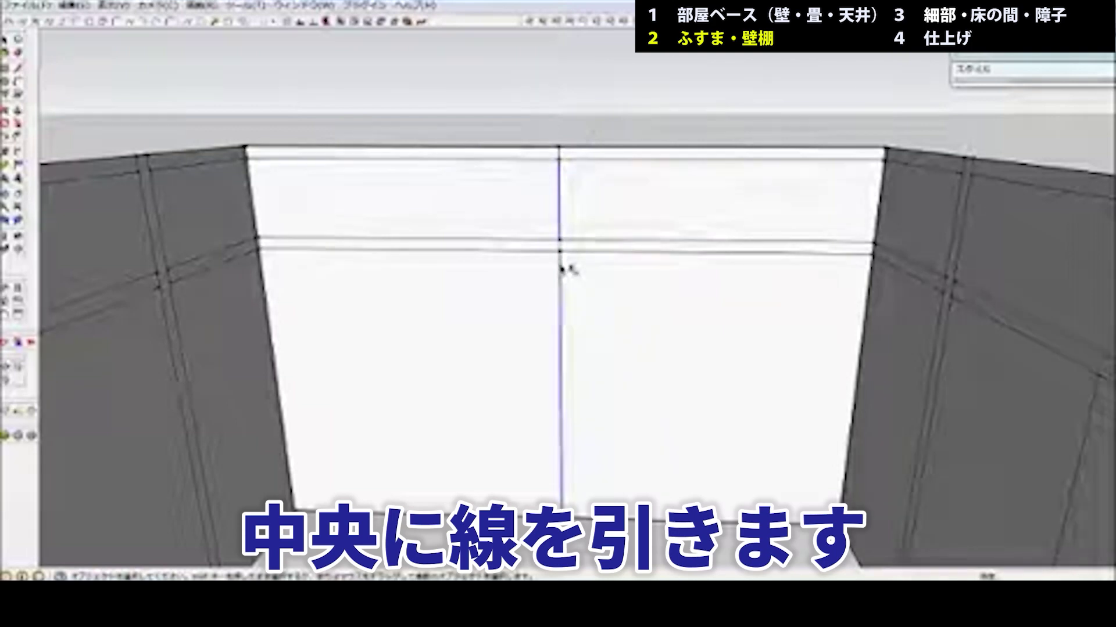
key("m")
left_click(561, 179)
key("ctrl")
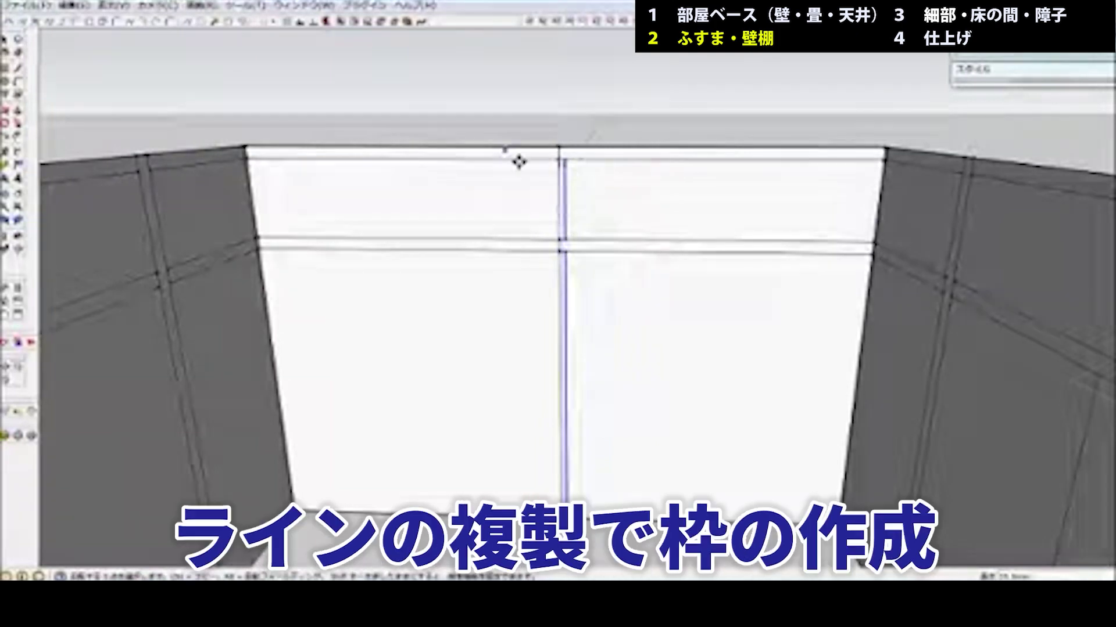
key("ctrl")
Copy the offset line 70 mm back across the centre for the pillar's other edge and erase the original centre line
left_click(567, 194)
left_click(545, 193)
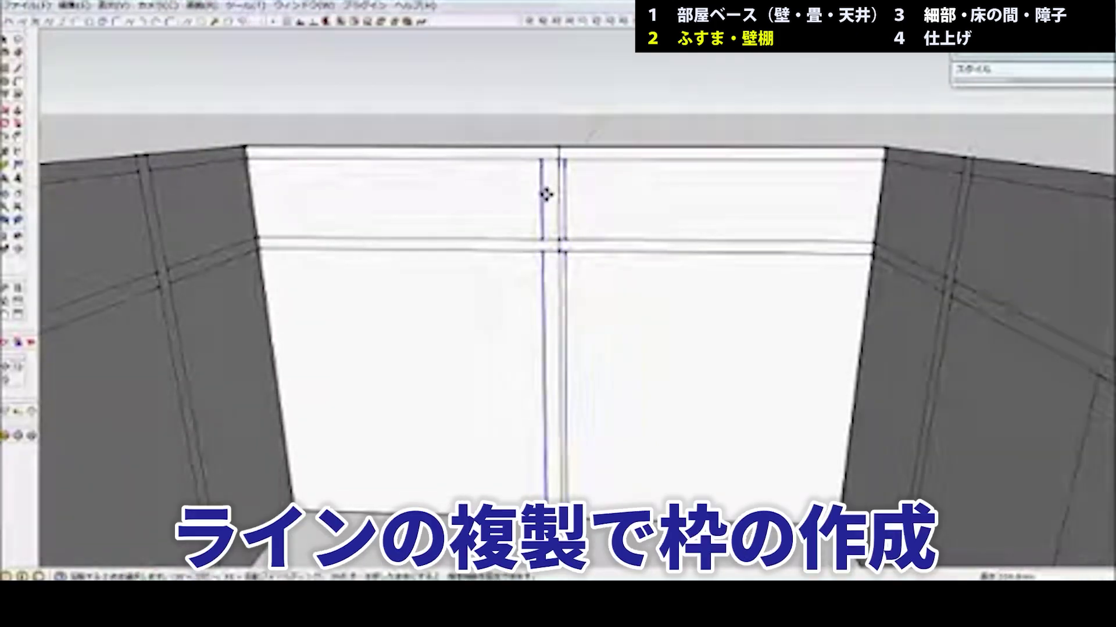
type("70")
key("Return")
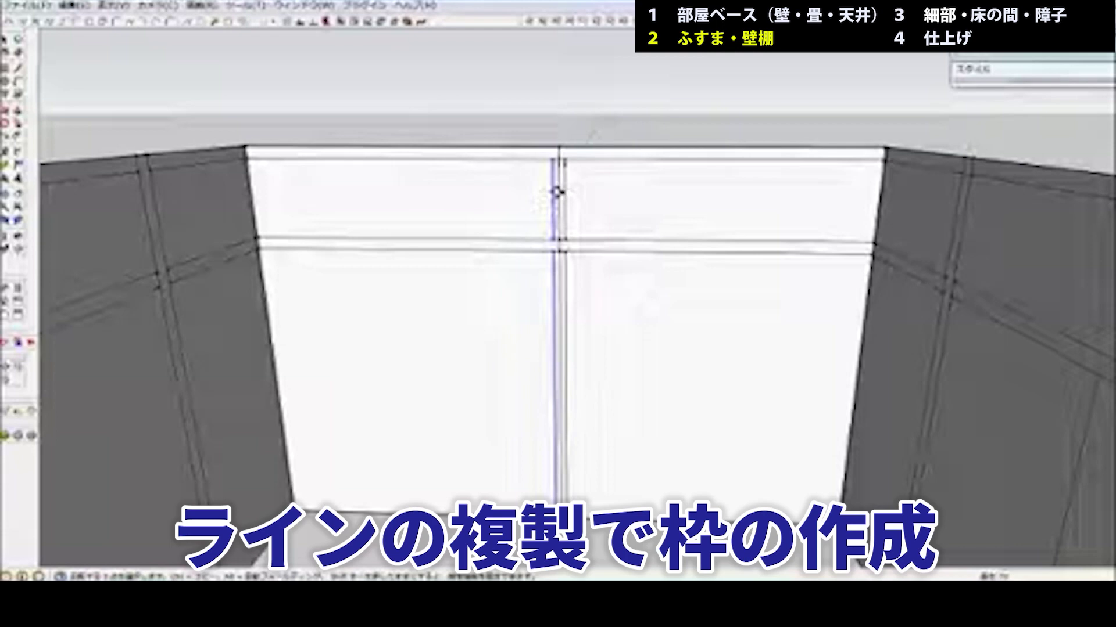
key("e")
left_click(560, 170)
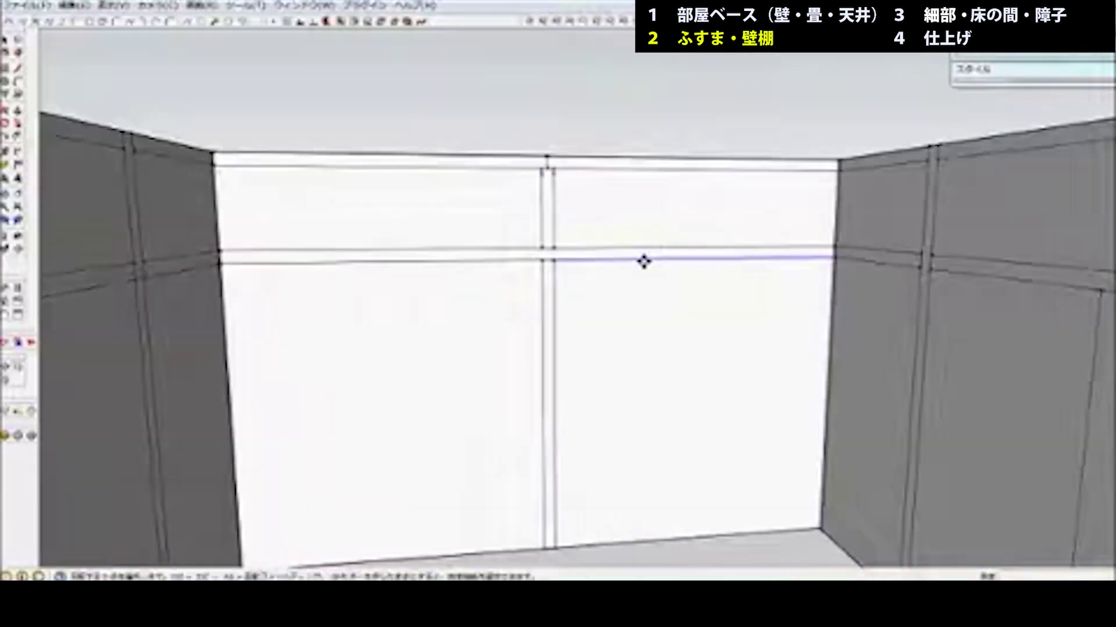
Copy the lintel's lower edge down in the right bay as an upper shelf line, and copy that line 50 mm further down
left_click(642, 260)
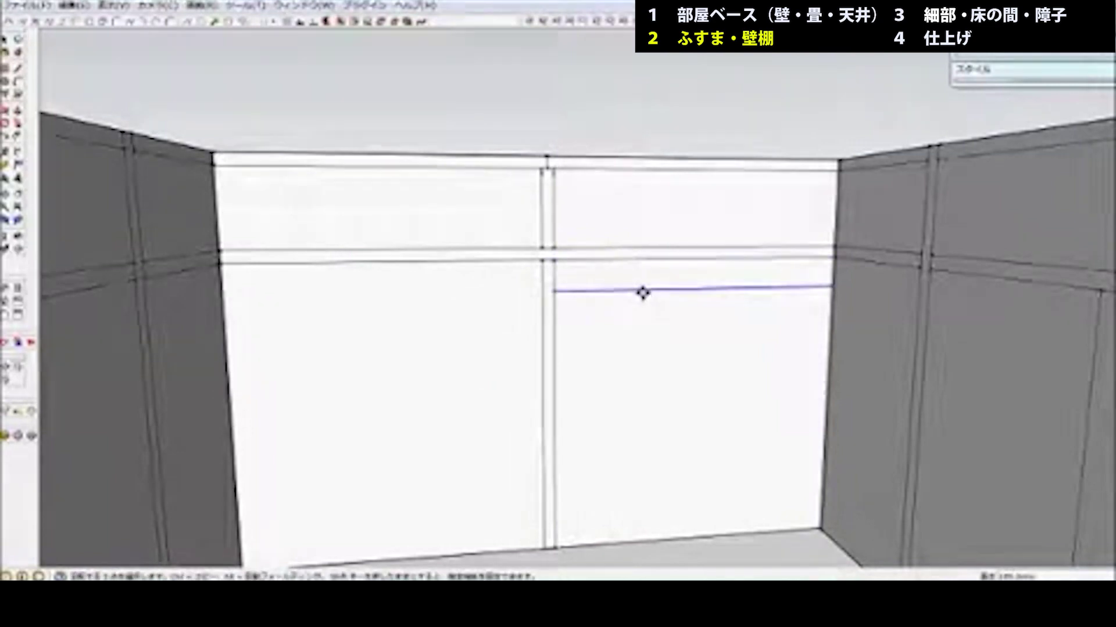
key("Escape")
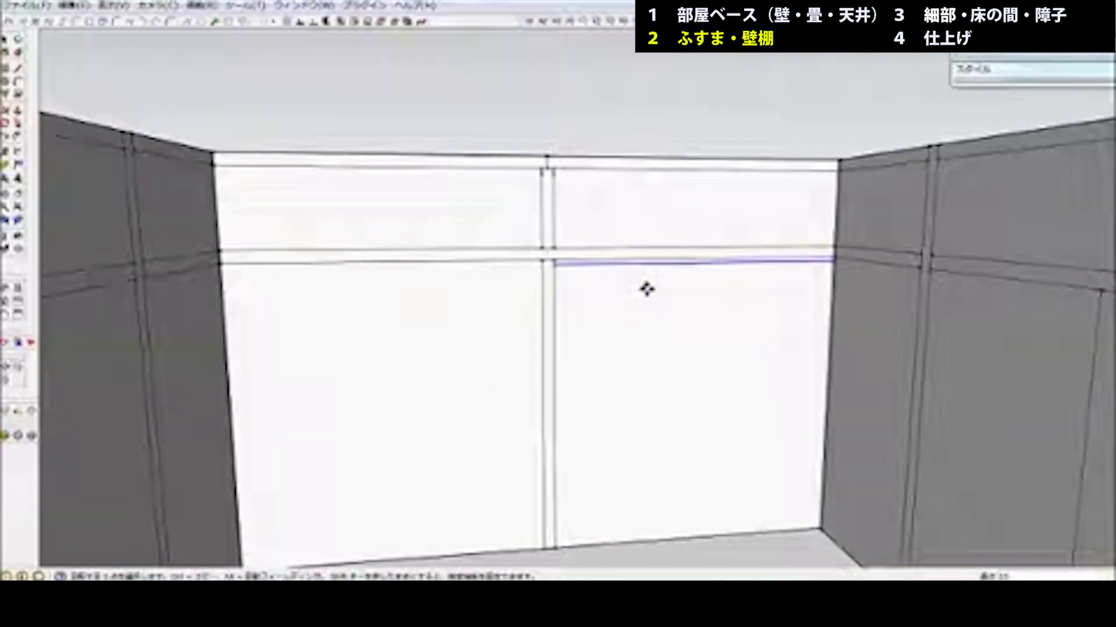
key("ctrl")
left_click(649, 290)
key("ctrl")
left_click(645, 302)
left_click(645, 315)
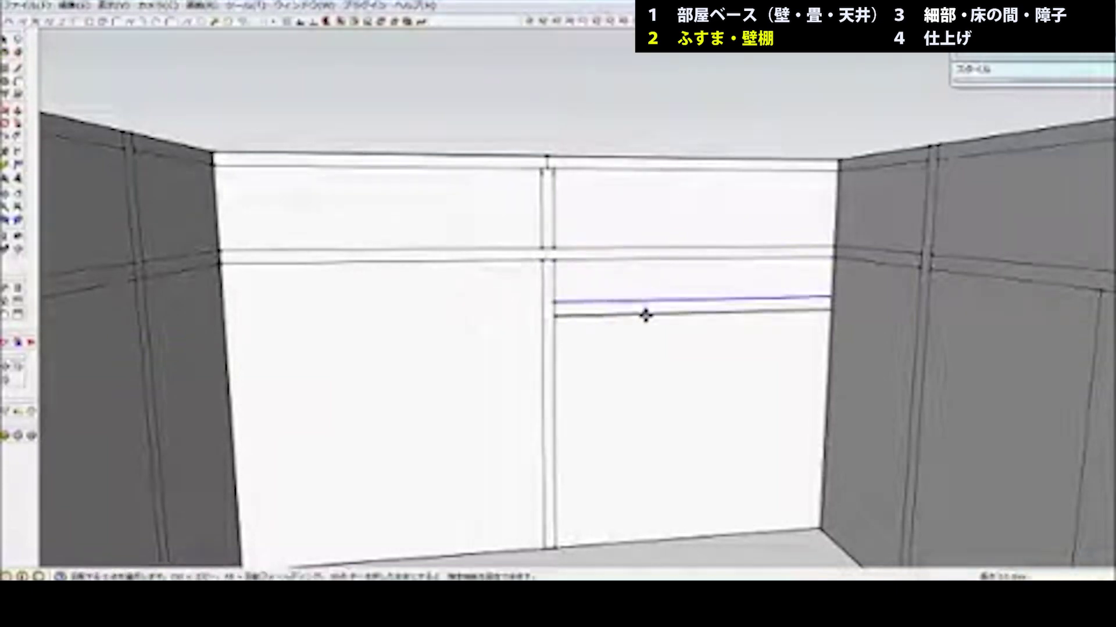
type("50")
key("Return")
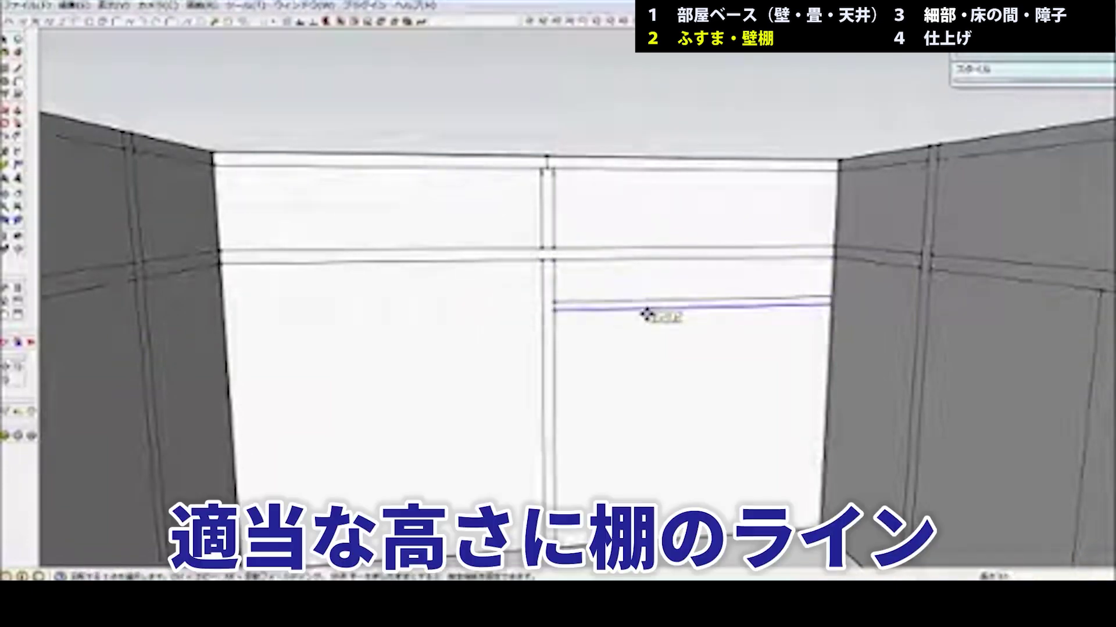
Copy the floor edge of the right bay 400 mm up as the lower shelf line
key("h")
left_click_drag(549, 436, 545, 305)
left_click(672, 423)
key("m")
key("ctrl")
left_click(672, 419)
left_click(673, 381)
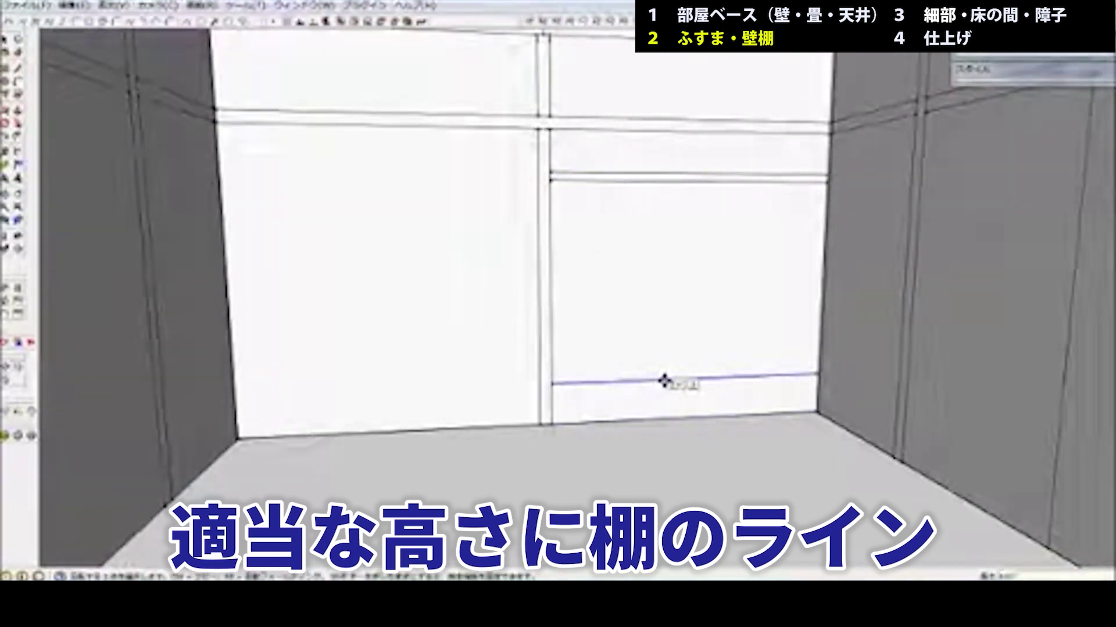
type("400")
key("Return")
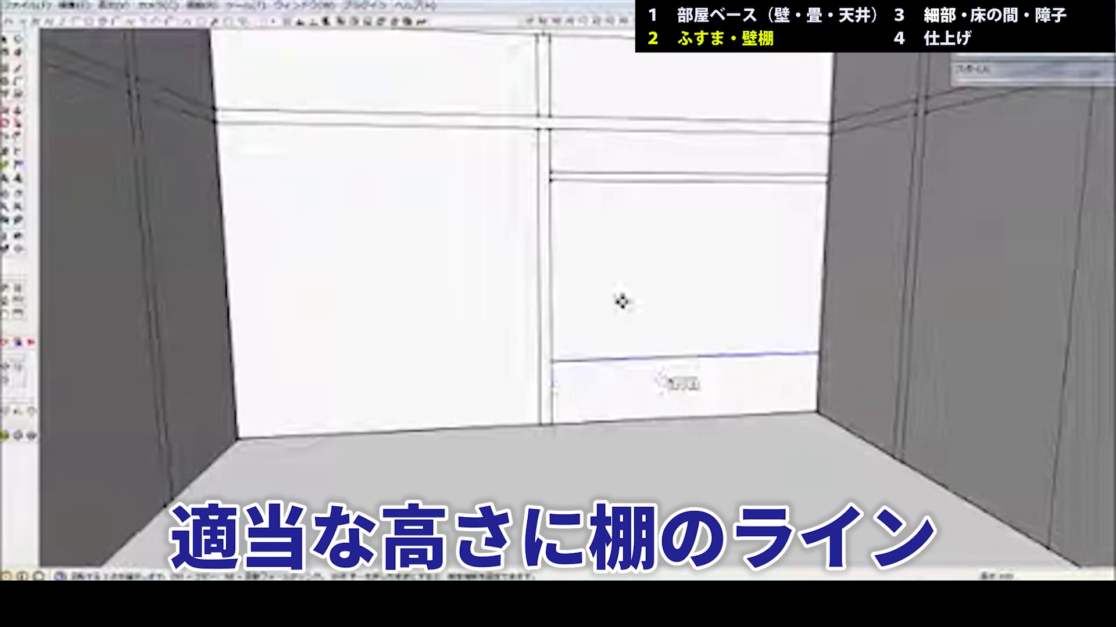
Copy the lower shelf line 40 mm up to give the shelf its thickness
left_click(657, 356)
left_click(655, 350)
type("40")
key("Return")
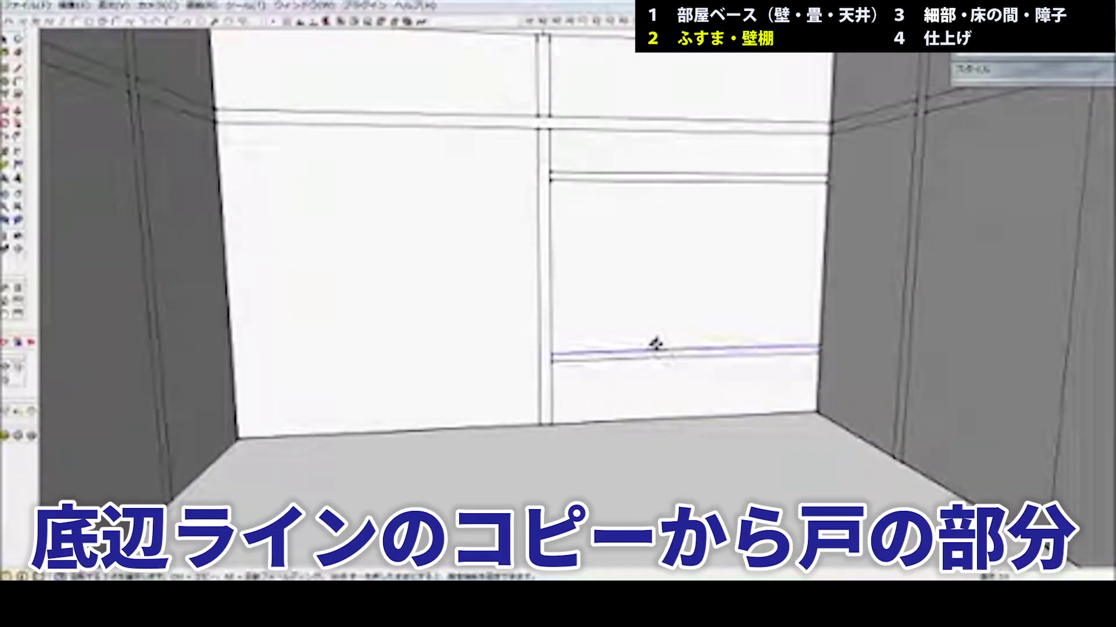
Copy the lower shelf's top line up to the middle of the opening and duplicate it closely to form the middle shelf
key("space")
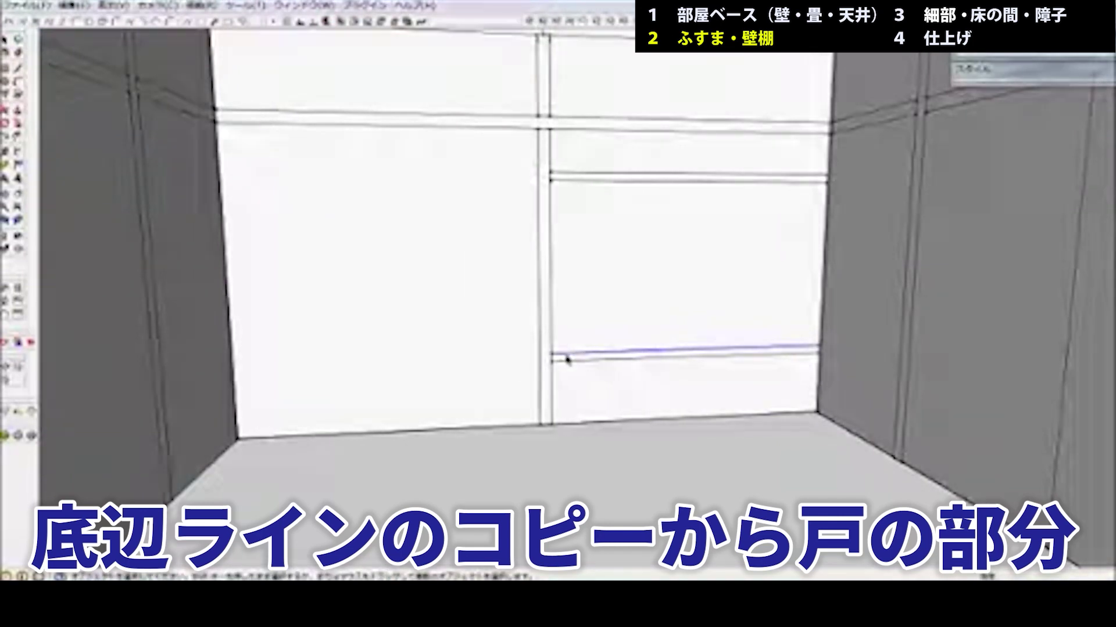
key("m")
left_click(574, 354)
key("ctrl")
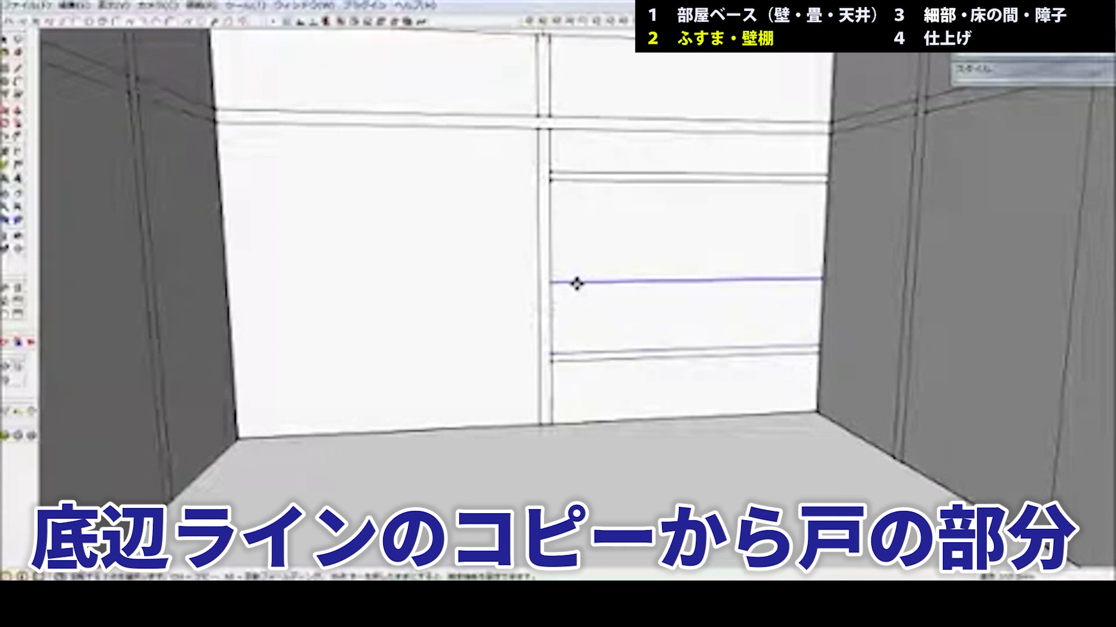
key("Return")
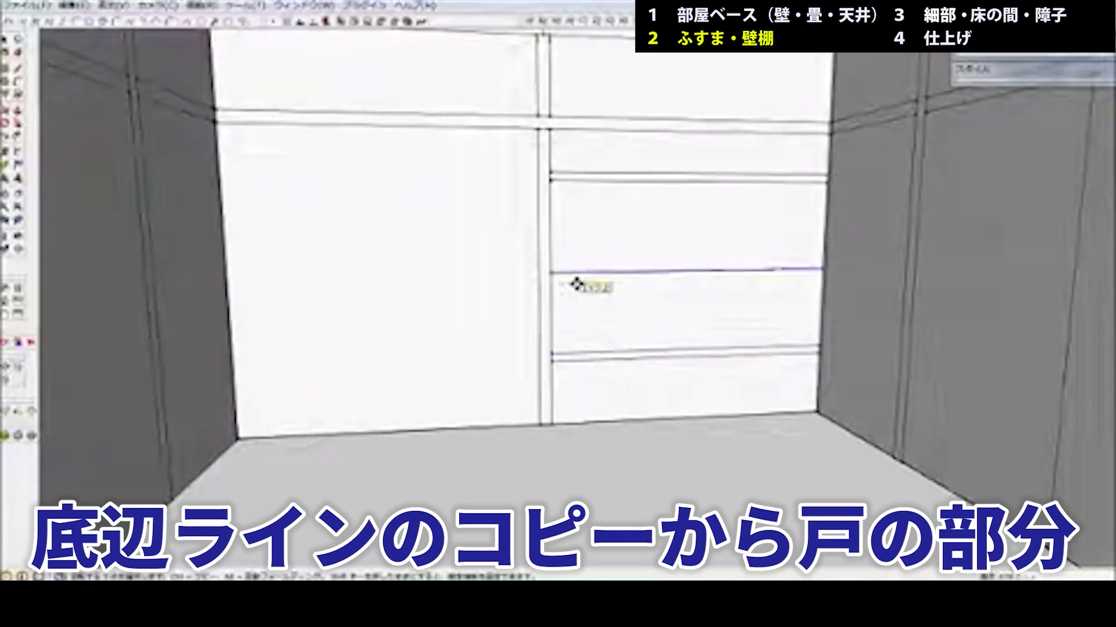
left_click(613, 271)
Draw a short vertical line between the middle shelf's two lines, dividing the shelf at its midpoint
key("z")
left_click_drag(707, 339, 702, 173)
key("h")
left_click_drag(739, 268, 656, 325)
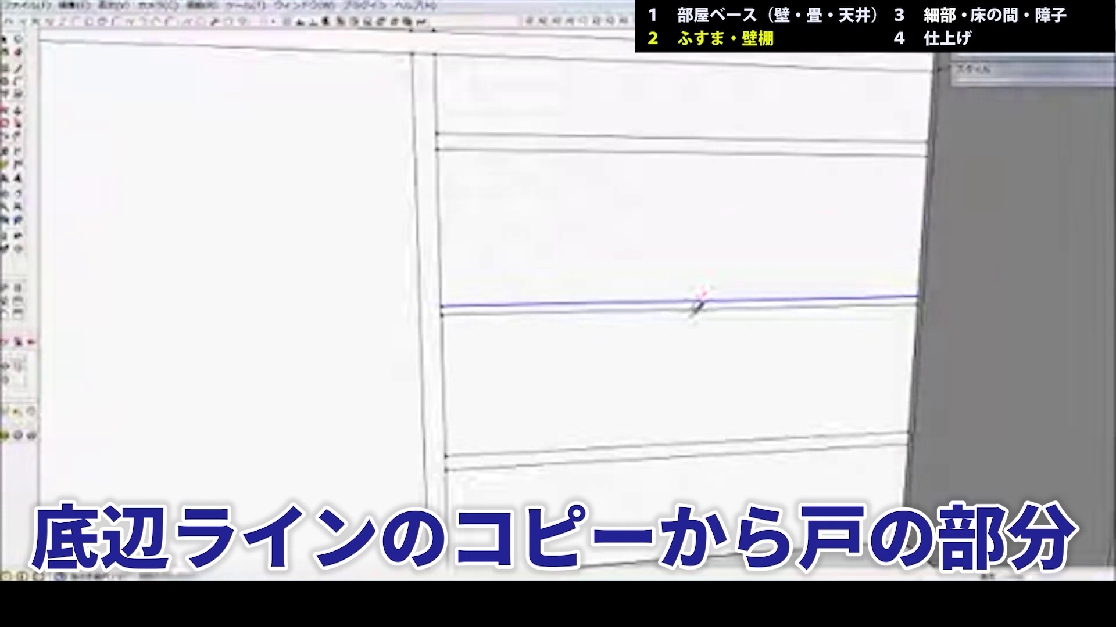
left_click(692, 311)
Copy the left half of the middle shelf slightly upward and erase the original left half
key("space")
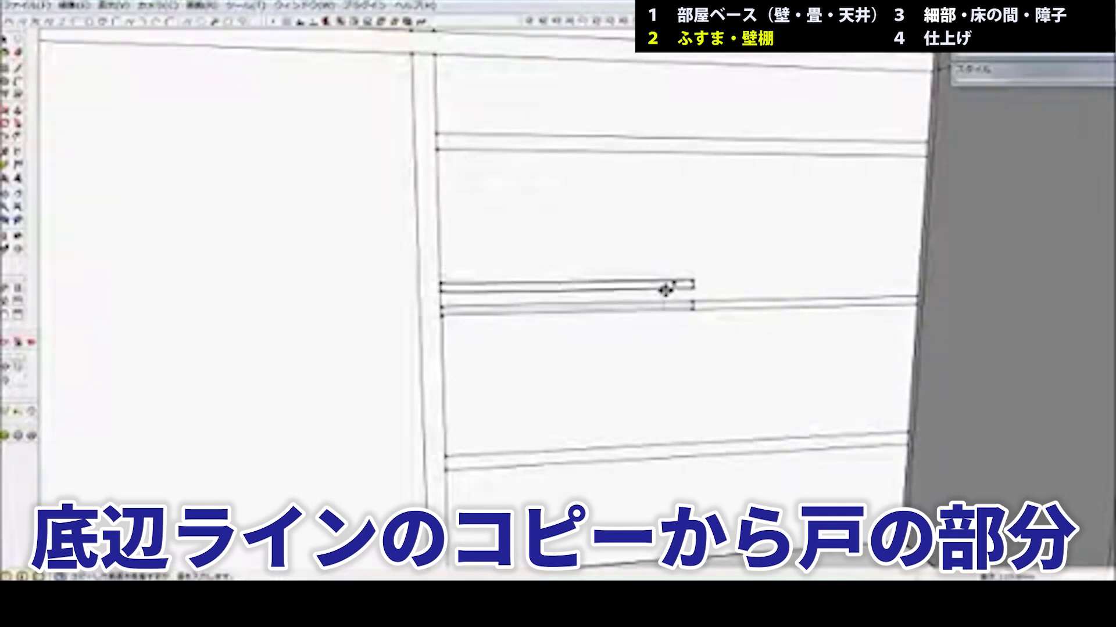
left_click(666, 290)
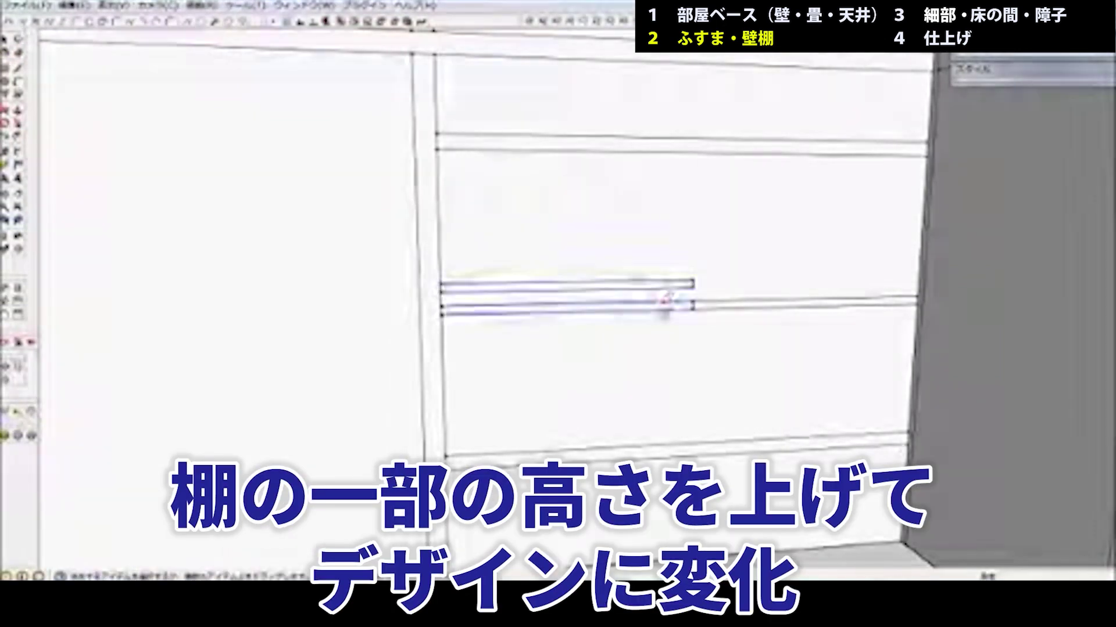
left_click_drag(661, 304, 662, 315)
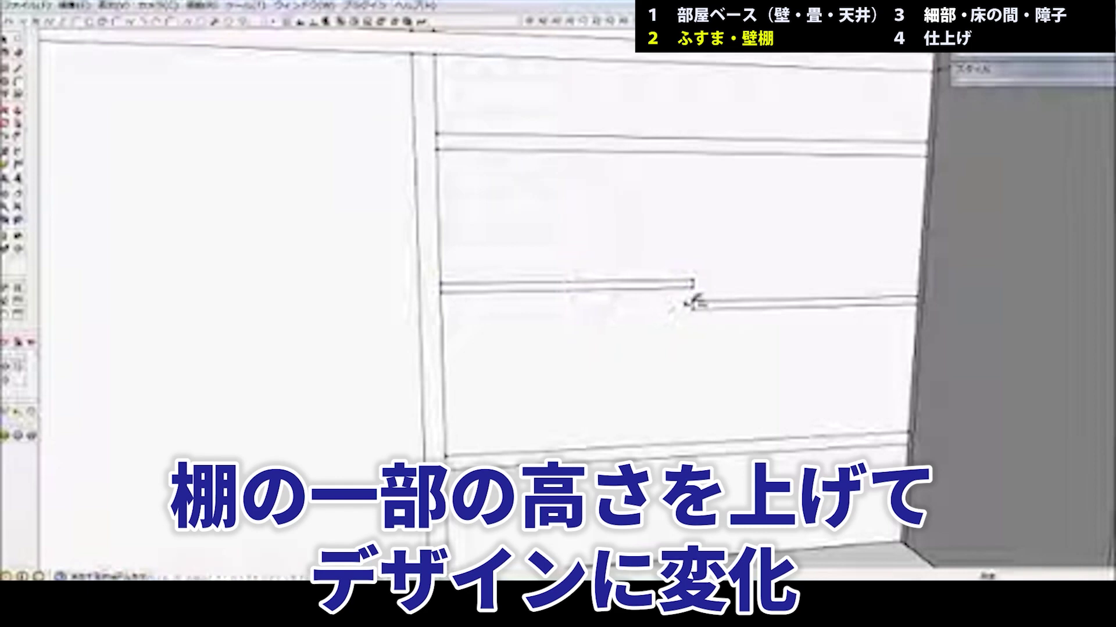
Connect the raised left half to the right half with short vertical lines and erase the surplus edges to form a stepped shelf
key("l")
left_click(691, 287)
key("e")
left_click(691, 309)
key("z")
left_click_drag(619, 297, 619, 350)
key("l")
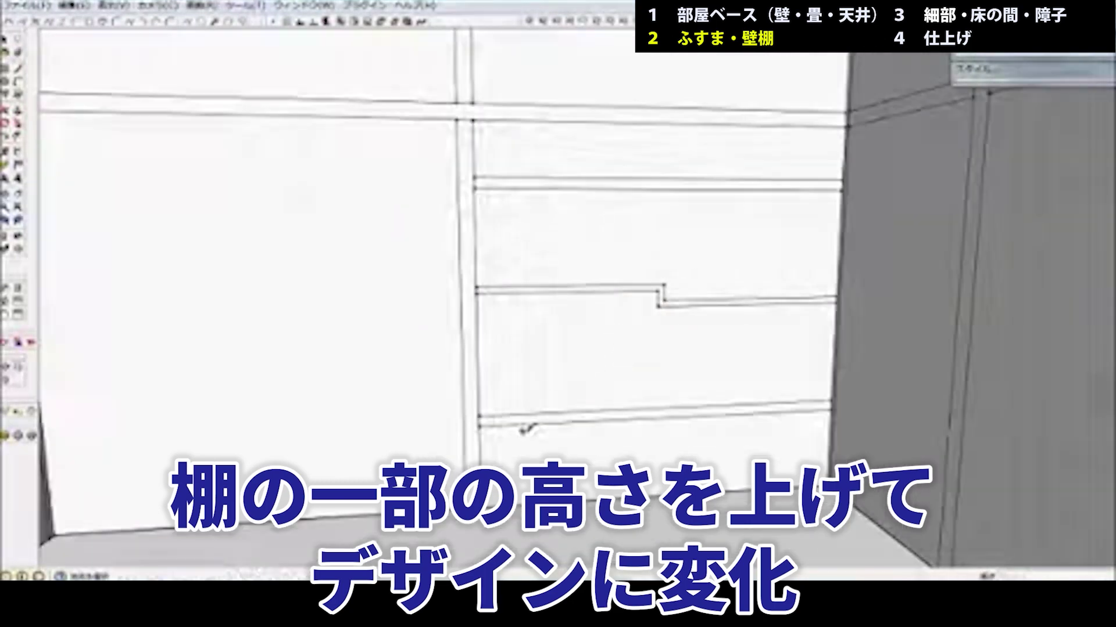
key("space")
key("m")
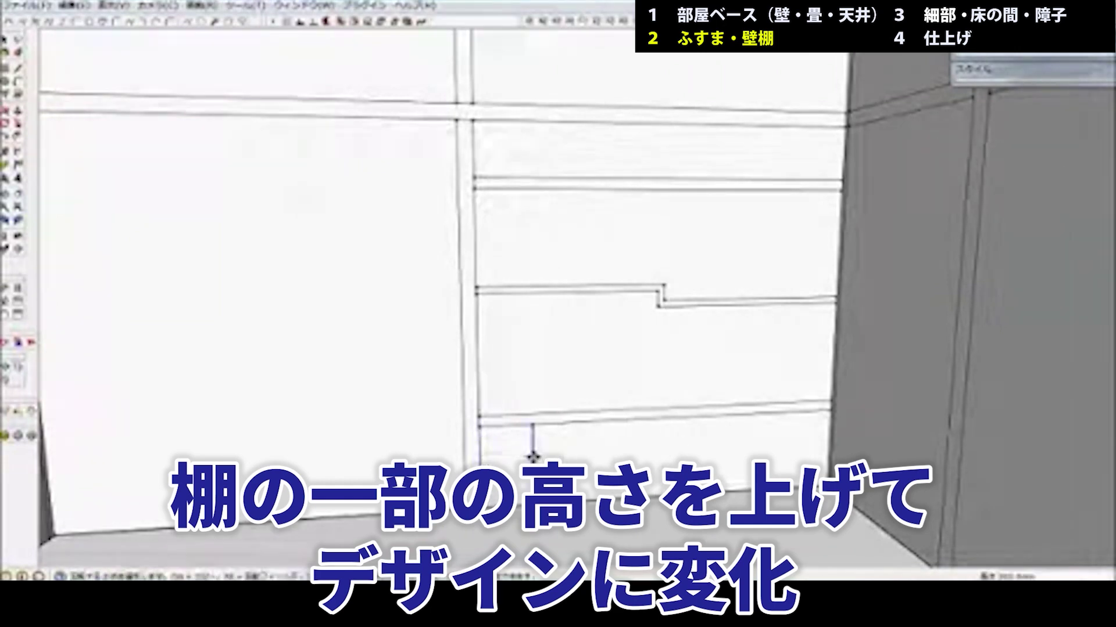
key("space")
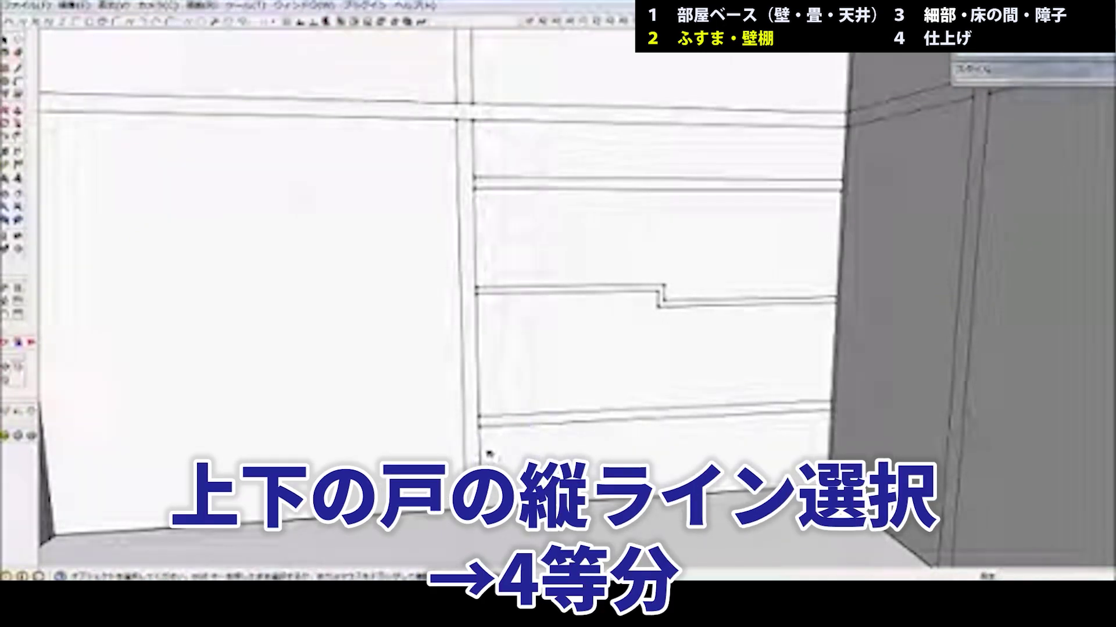
Copy the left vertical edges of the upper and lower door bands to the opposite side and divide both bands into four equal doors
left_click(478, 254)
left_click(474, 160, "shift")
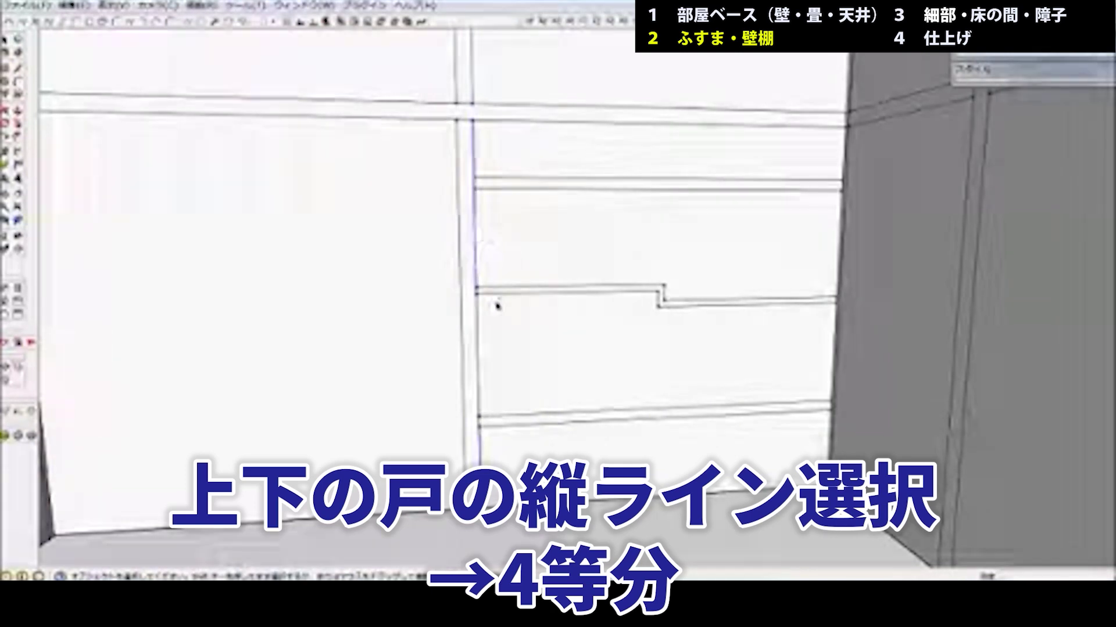
key("m")
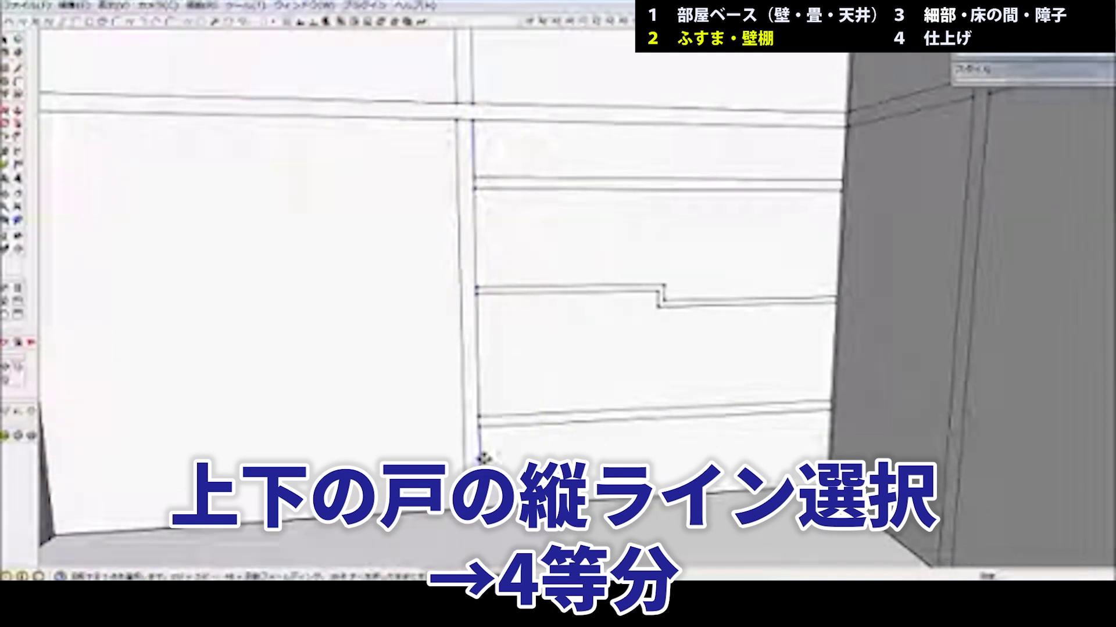
left_click(483, 458)
key("ctrl")
left_click(829, 440)
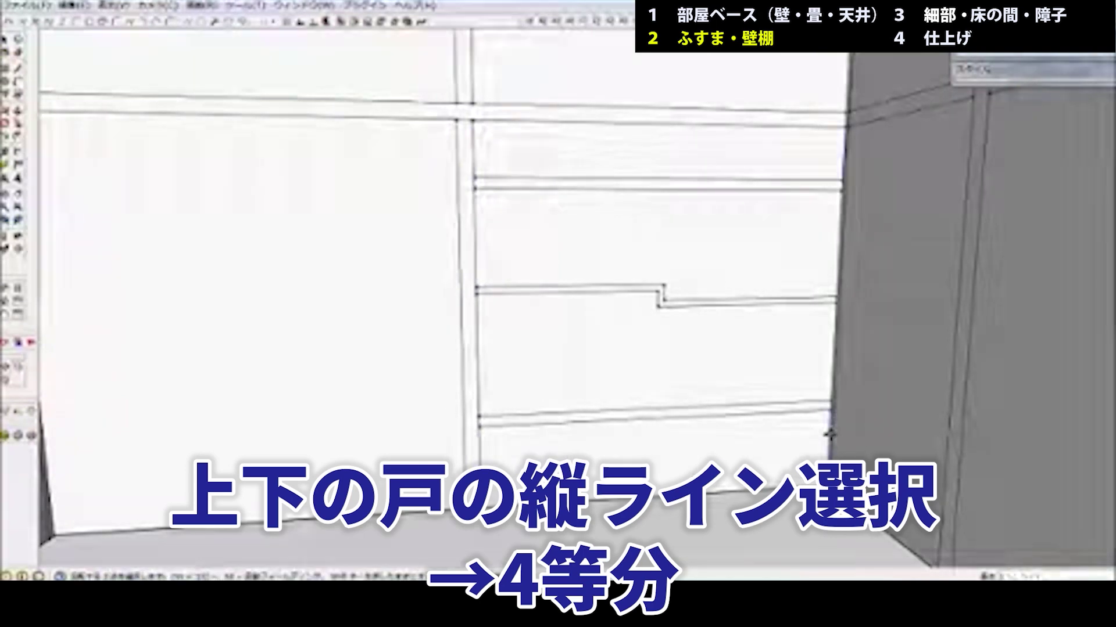
type("/4")
key("Return")
key("space")
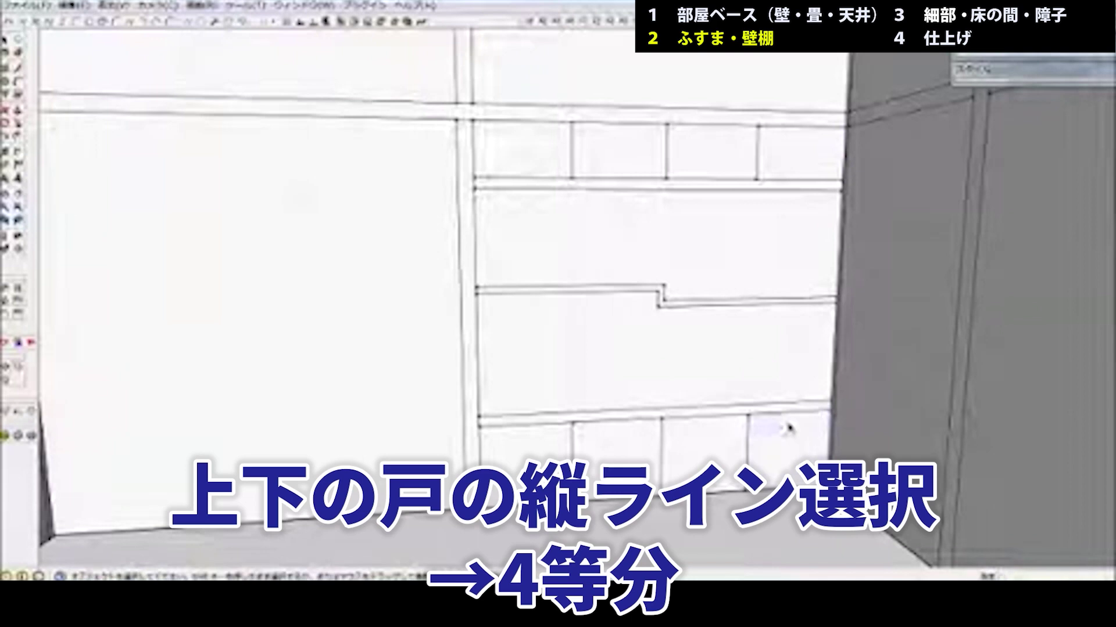
Offset an inner frame inside the first lower door and repeat the same offset on the other three lower and all four upper doors
key("f")
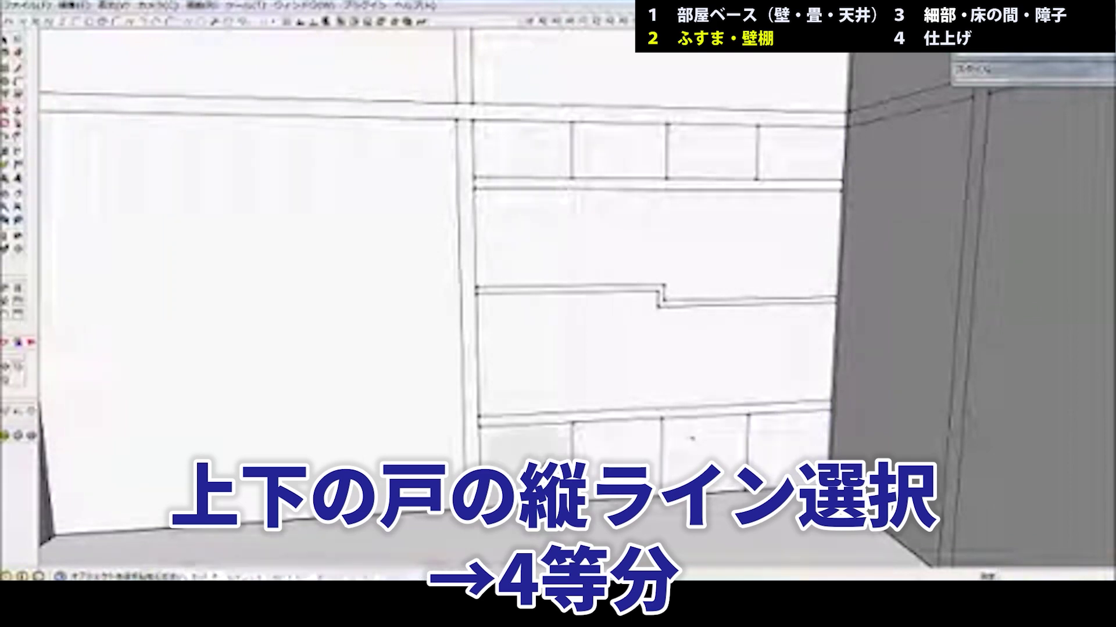
key("f")
left_click(543, 465)
left_click(565, 460)
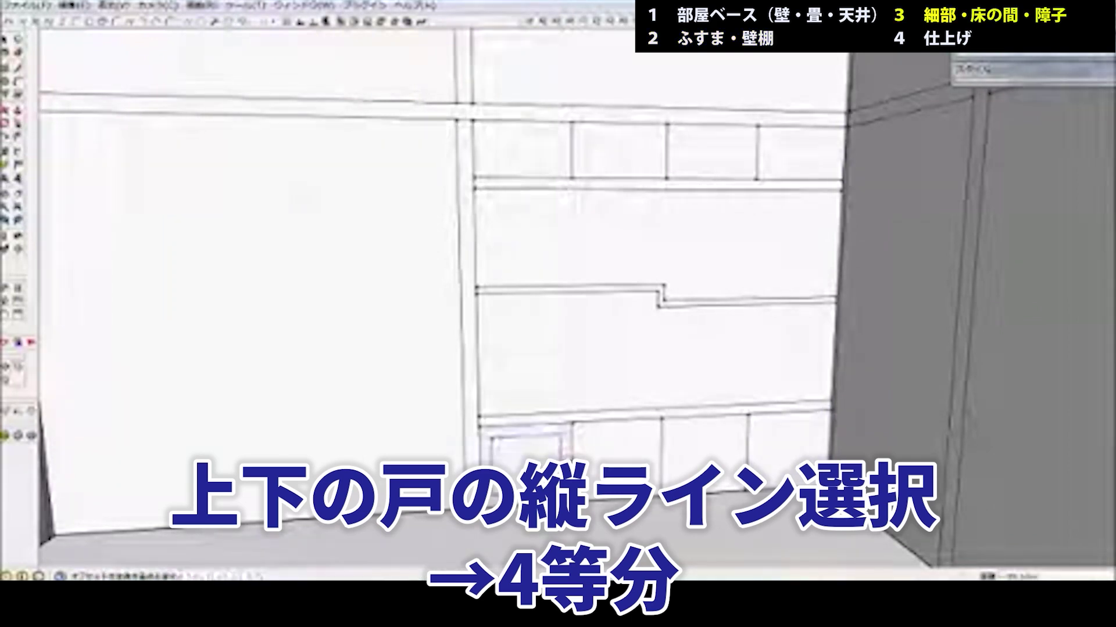
double_click(598, 459)
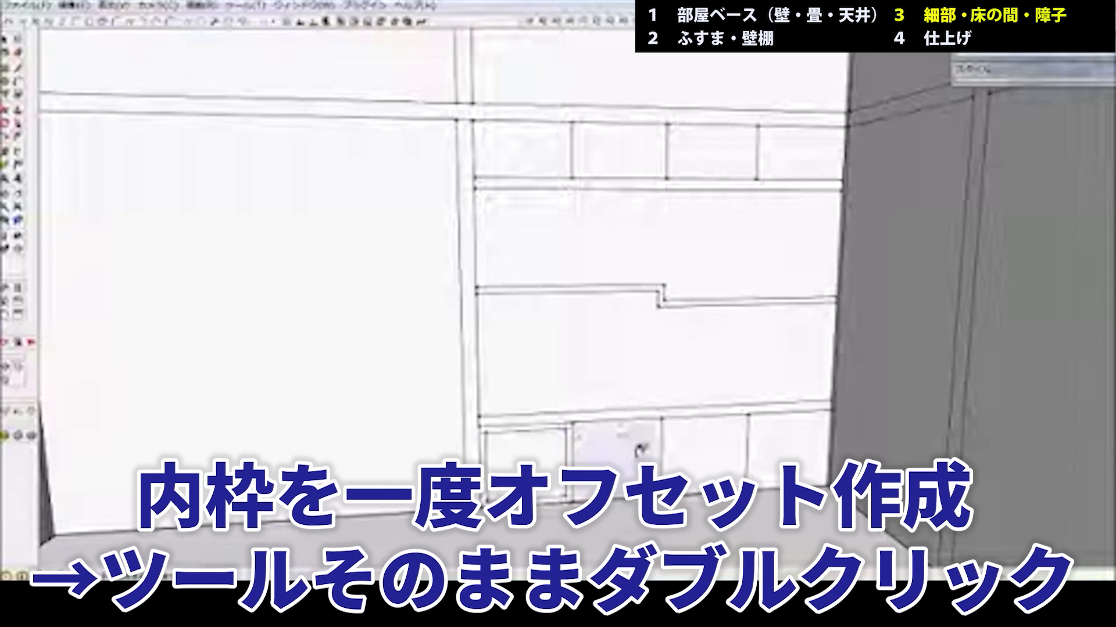
double_click(665, 454)
double_click(792, 465)
double_click(799, 153)
double_click(725, 157)
double_click(634, 157)
double_click(535, 156)
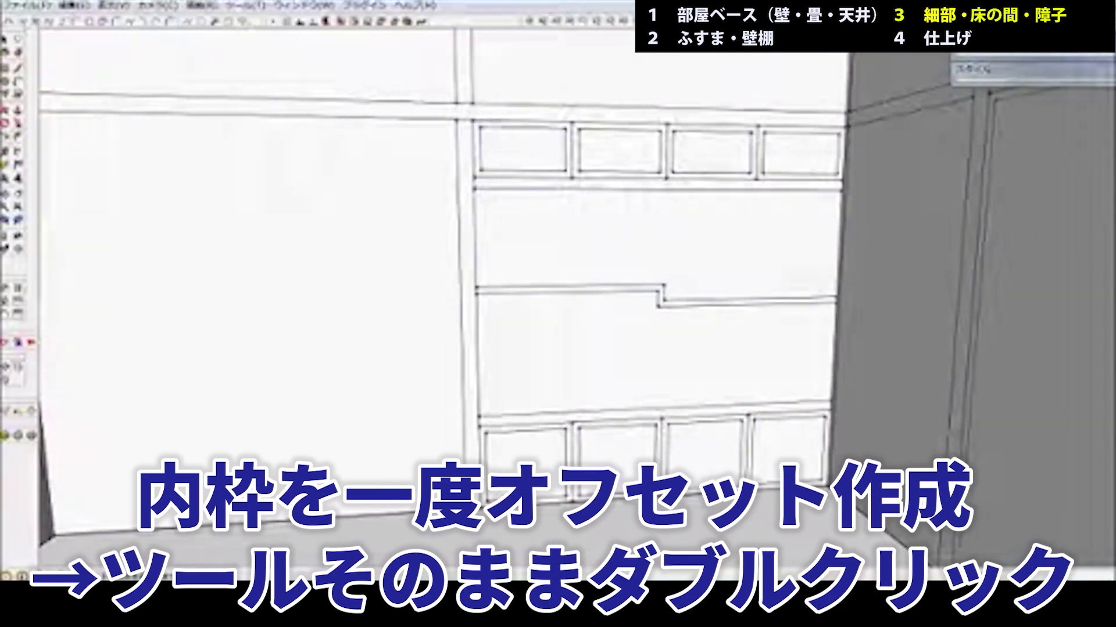
Place a horizontal guide around mid-height of the side wall's fusuma and draw a small handle circle on it near the panel's left edge
mouse_move(997, 284)
middle_mouse_down("shift")
mouse_move(785, 286)
mouse_move(791, 296)
middle_mouse_up("shift")
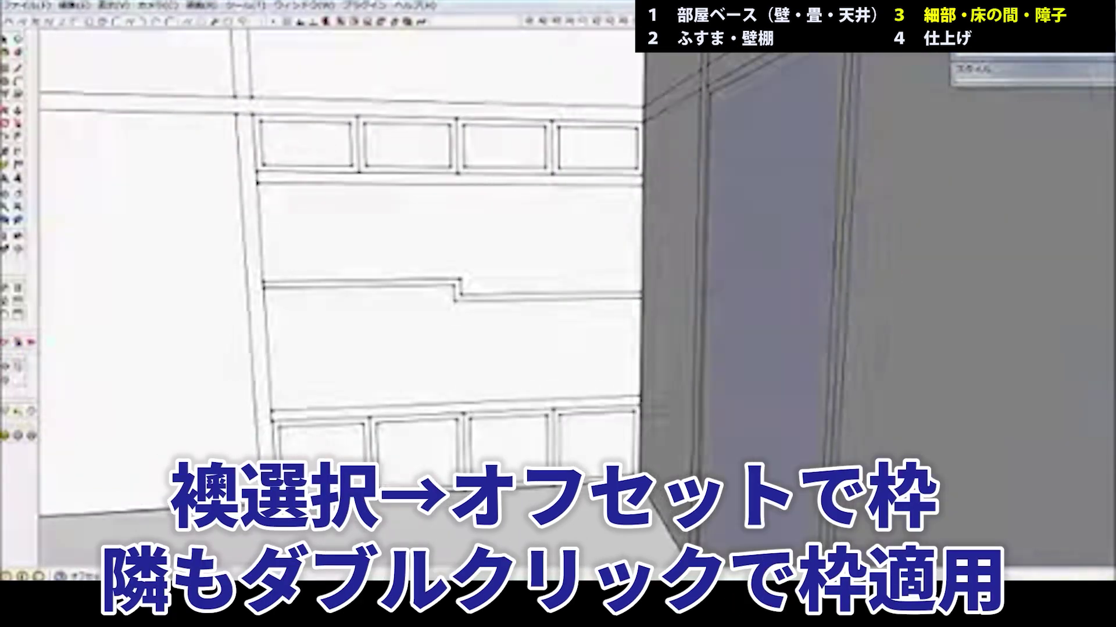
mouse_move(696, 300)
middle_mouse_down()
mouse_move(848, 299)
mouse_move(853, 327)
mouse_move(714, 329)
middle_mouse_up()
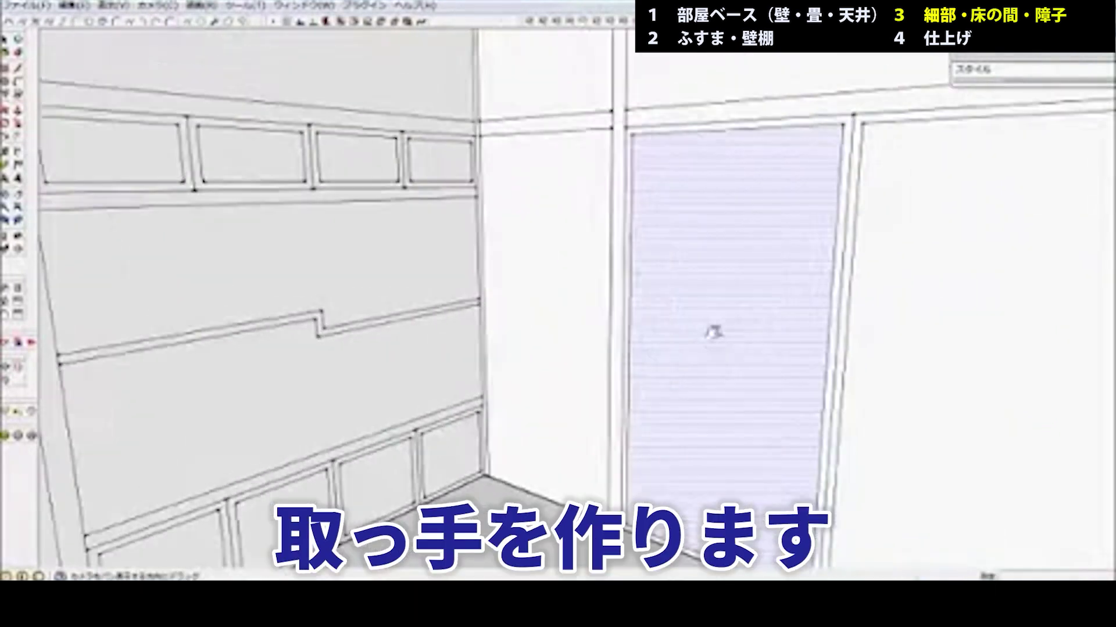
left_click(710, 129)
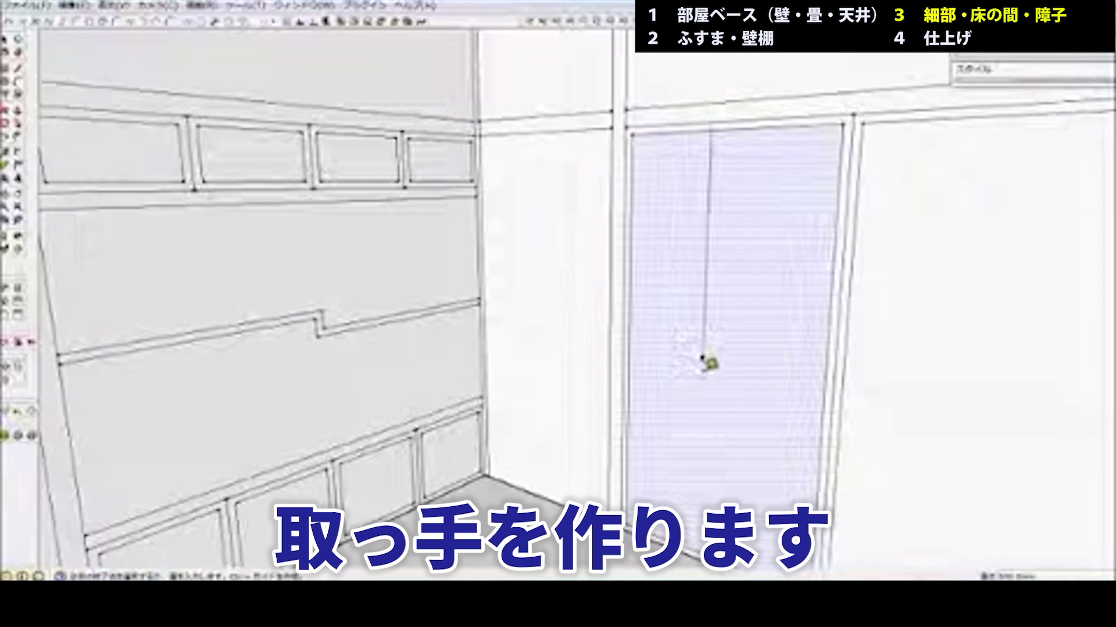
left_click(707, 363)
key("c")
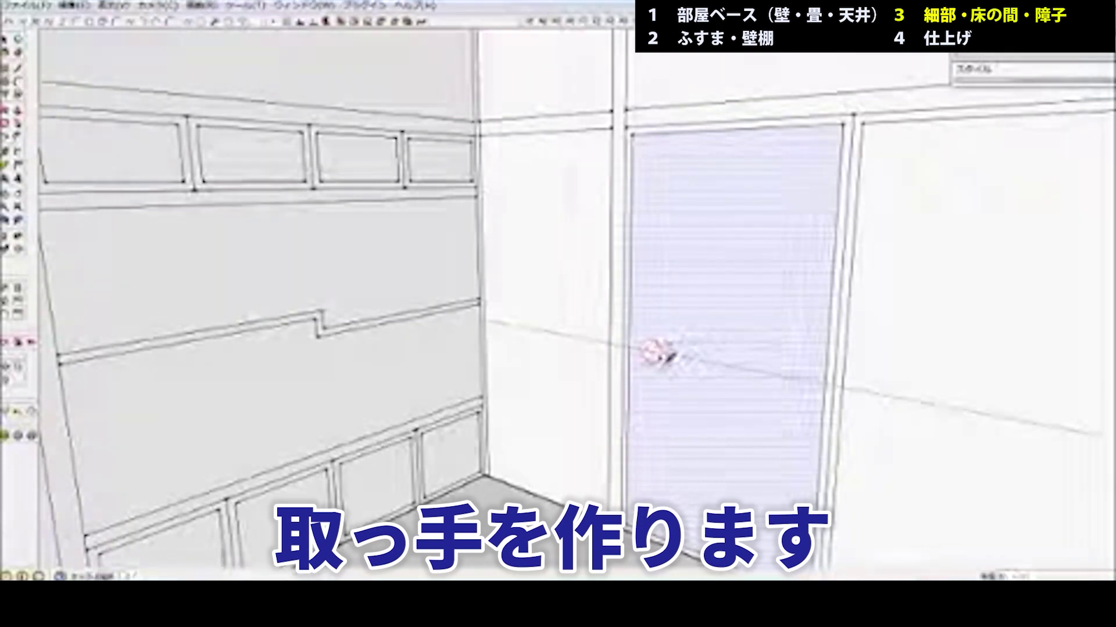
left_click(651, 352)
left_click(663, 361)
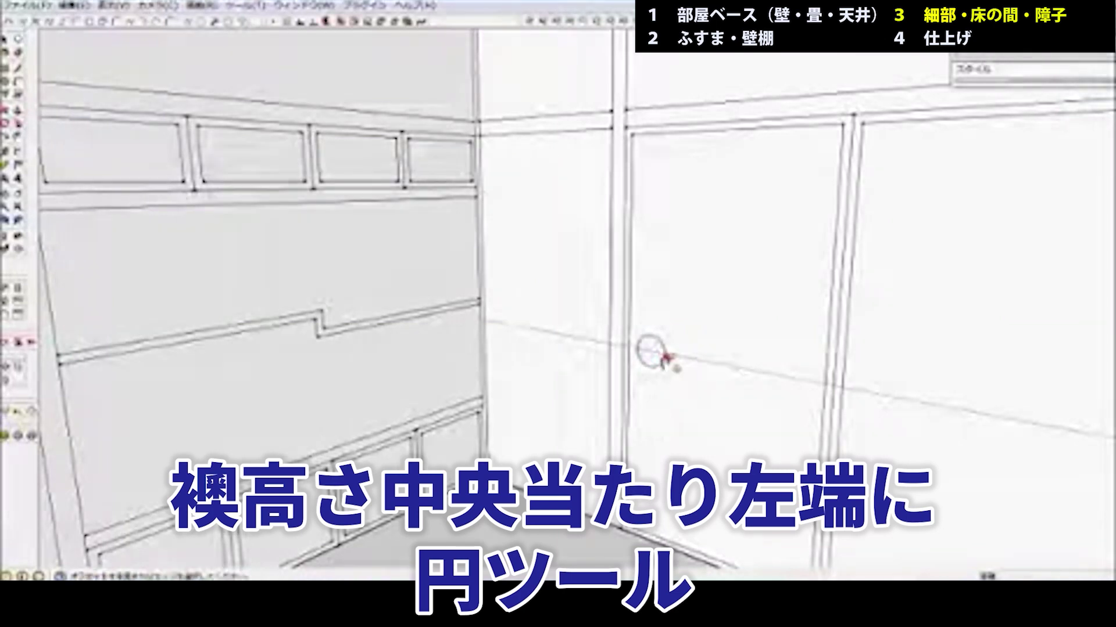
Offset the fusuma's handle circle inward by 10 mm to form a ring
left_click(653, 353)
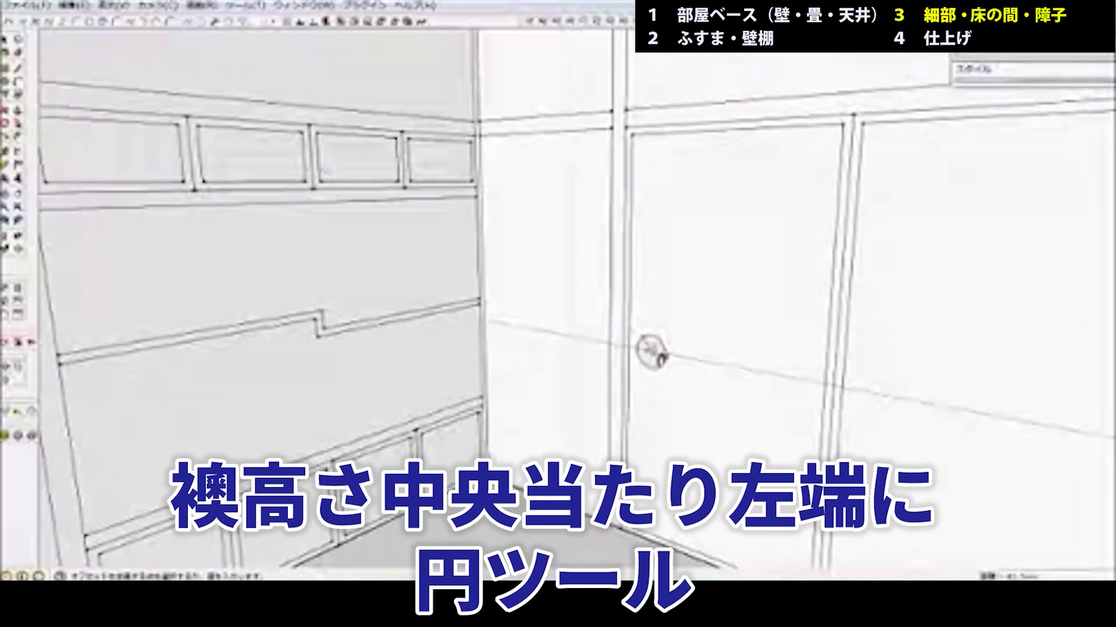
left_click(663, 358)
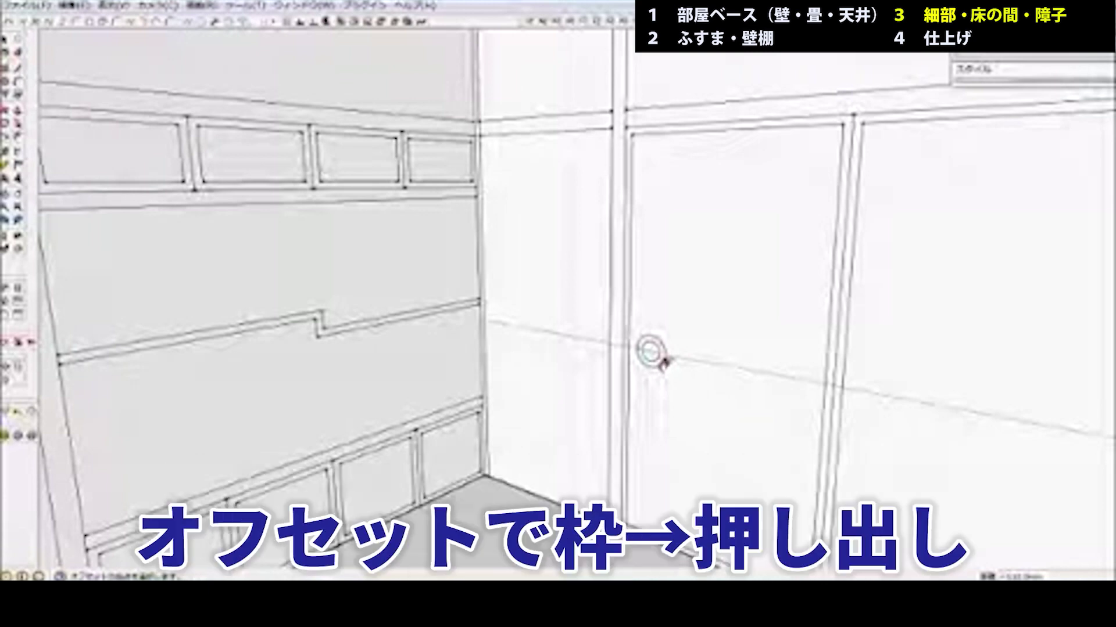
type("10")
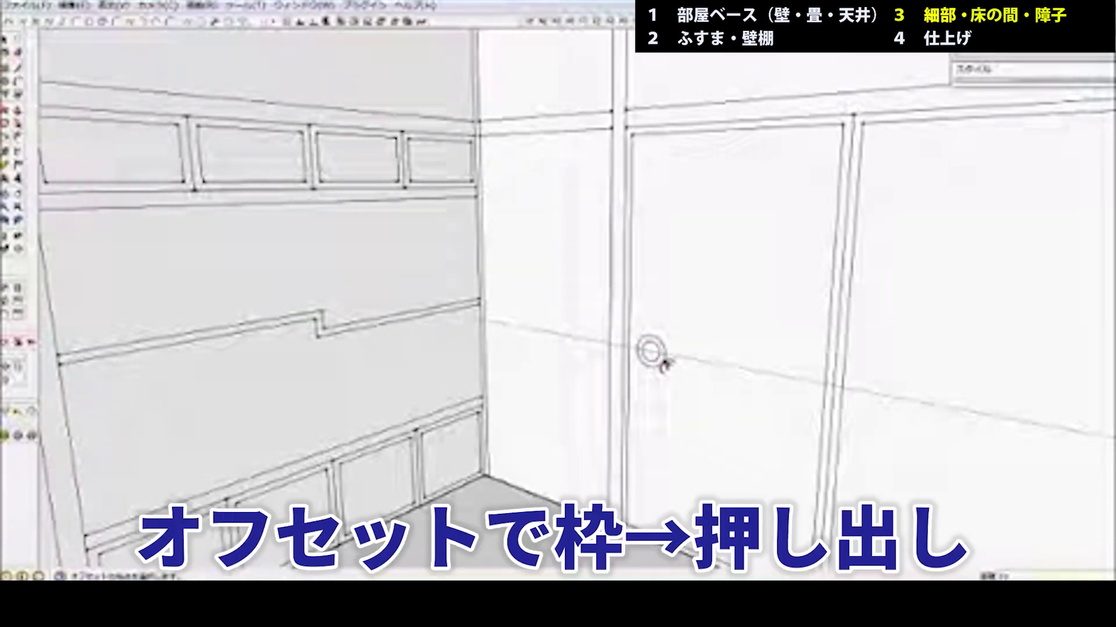
left_click(663, 360)
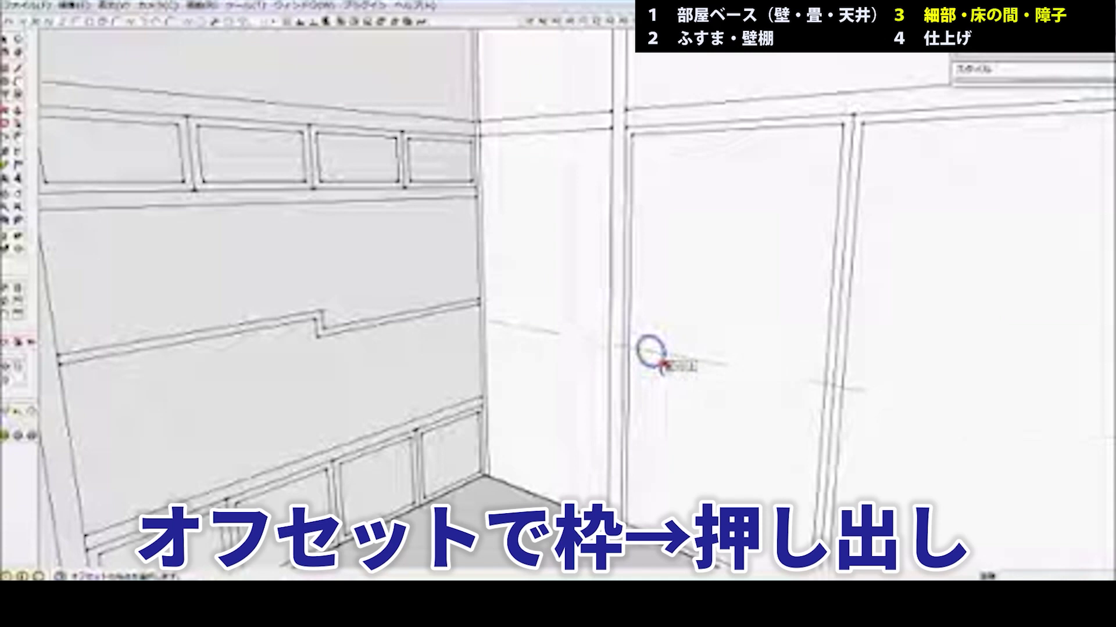
Copy the fusuma panel with its round handle onto the adjacent opening and mirror the copy
left_click(652, 352)
left_click_drag(643, 380, 641, 381)
middle_click_drag(653, 406, 584, 350, "shift")
key("m")
key("ctrl")
left_click(550, 413)
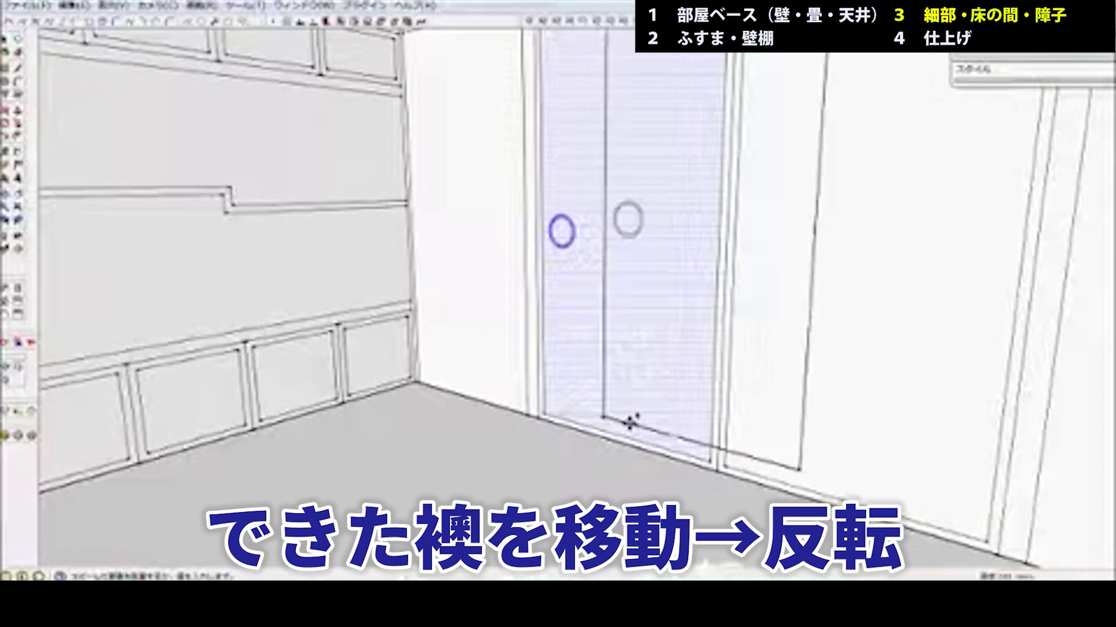
left_click(735, 468)
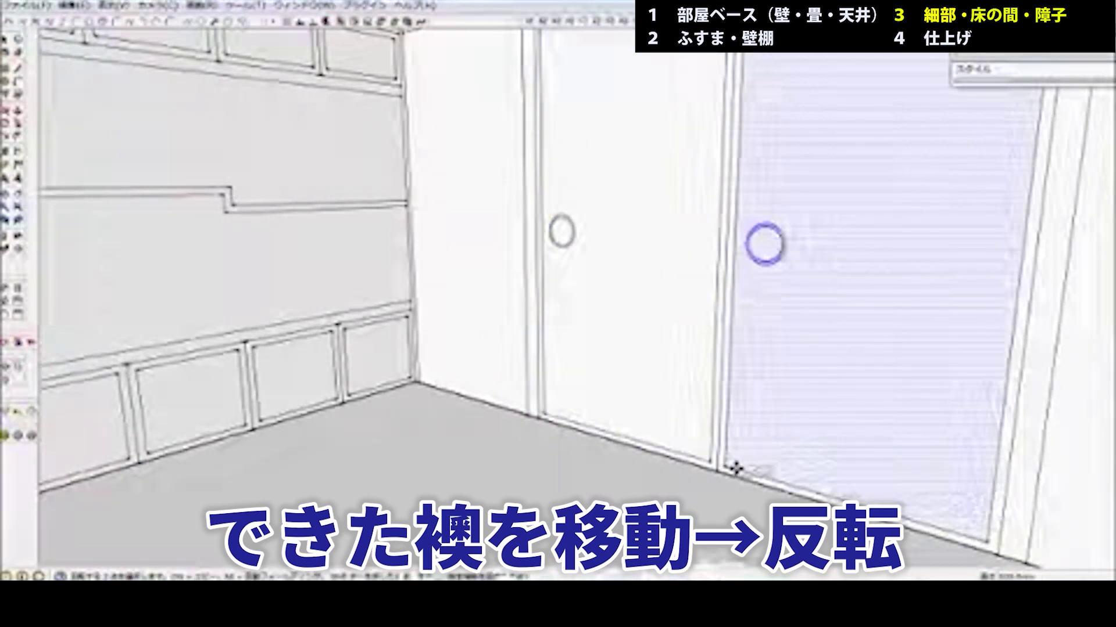
key("f")
Create a matching round ring handle near the left edge of the leftmost lower shelf door
middle_click_drag(398, 298, 439, 313, "shift")
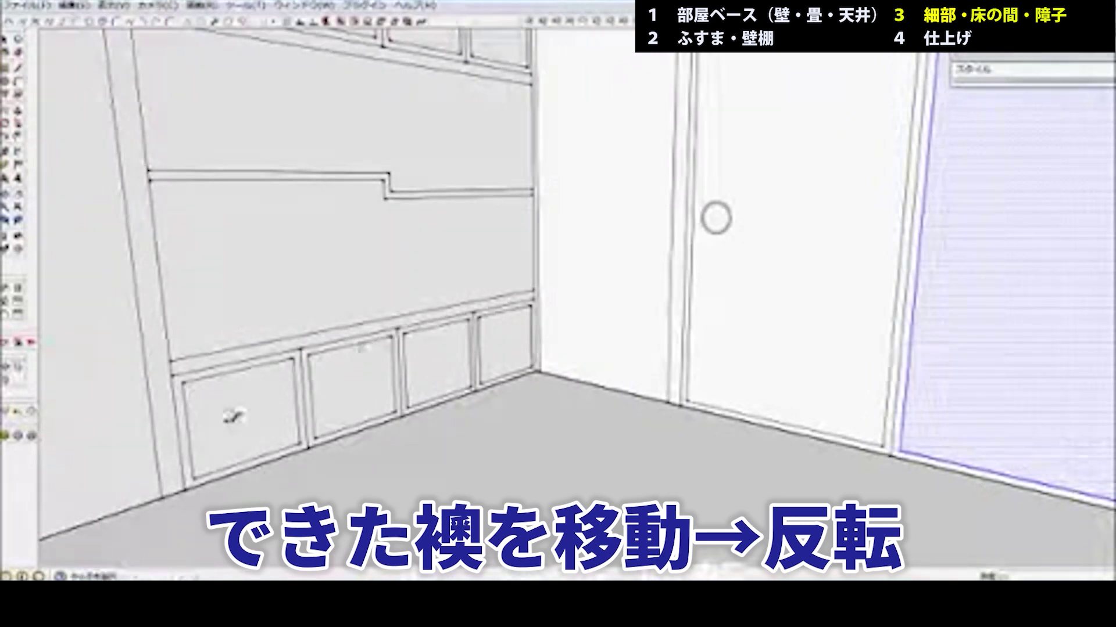
key("e")
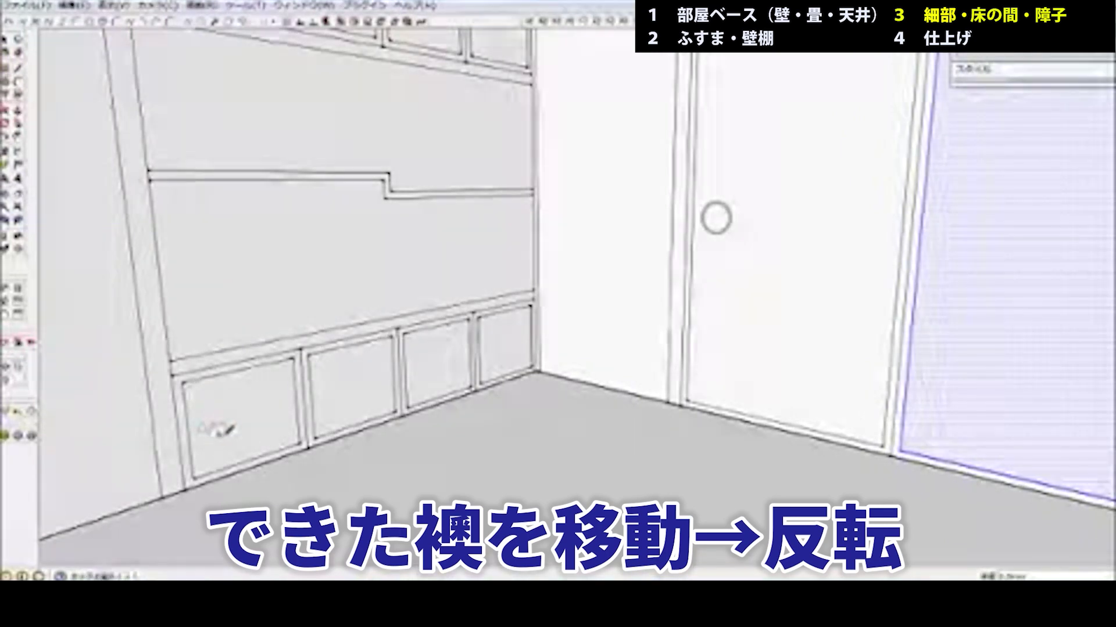
key("space")
left_click(225, 429)
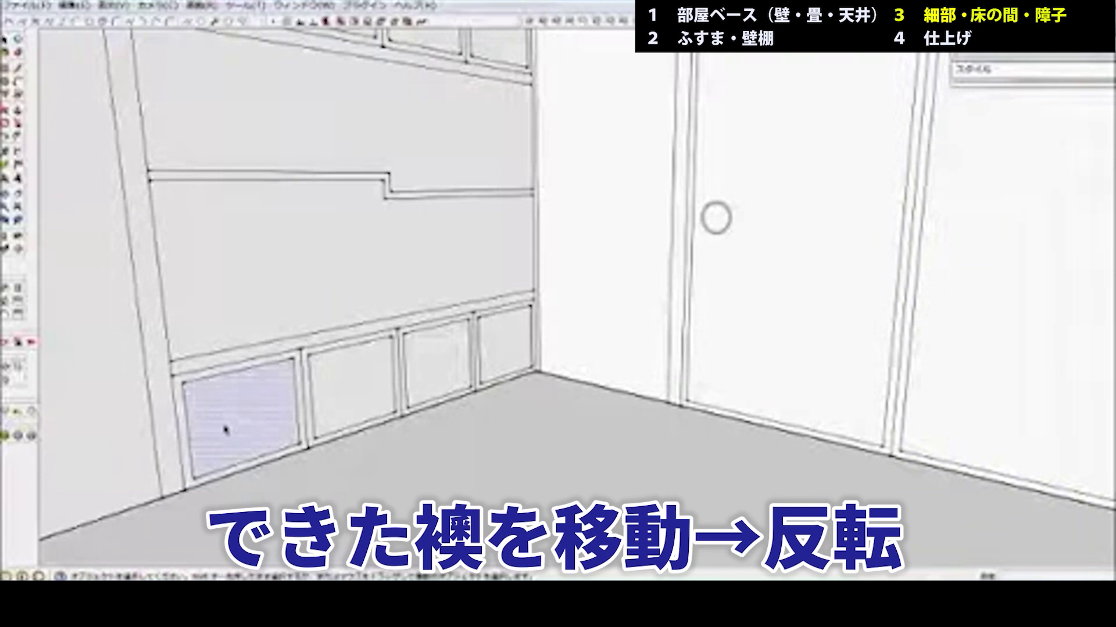
key("m")
middle_click_drag(249, 428, 232, 416)
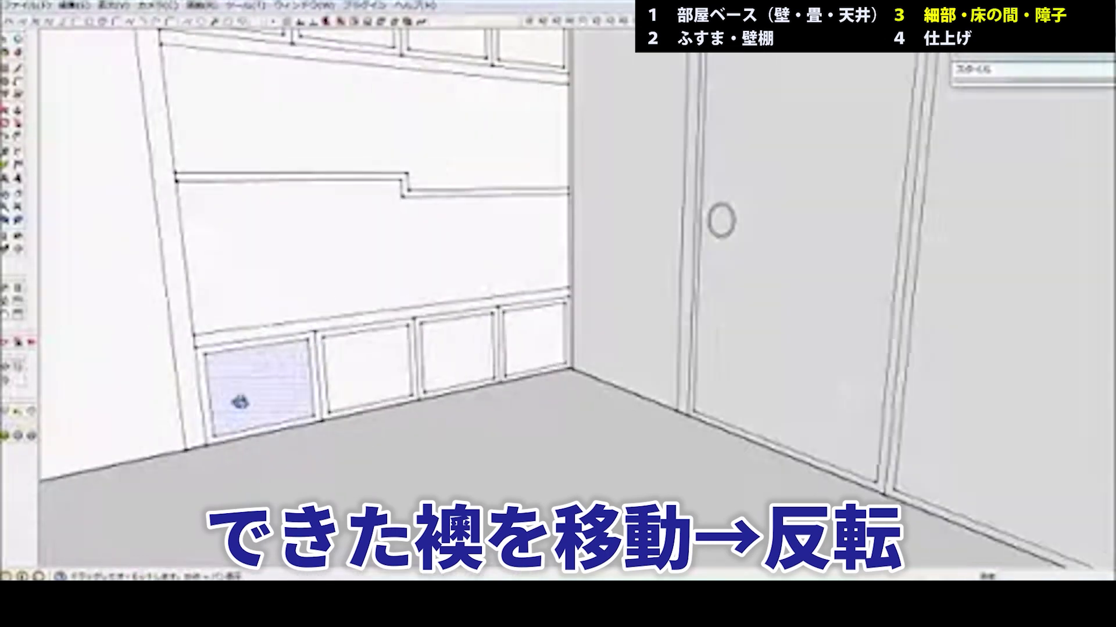
key("l")
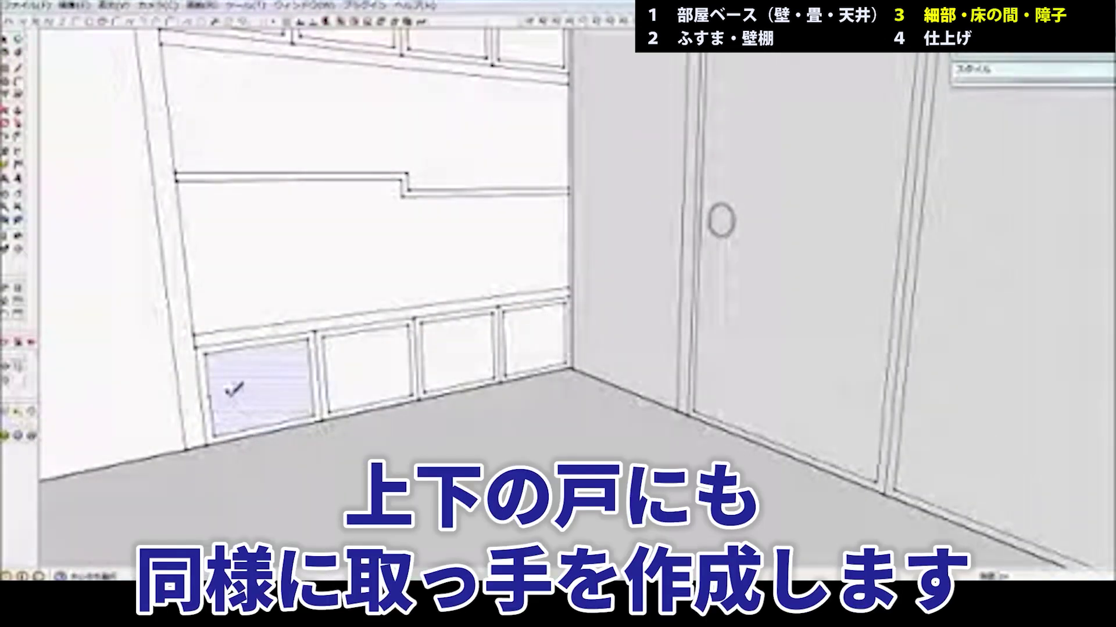
key("e")
key("l")
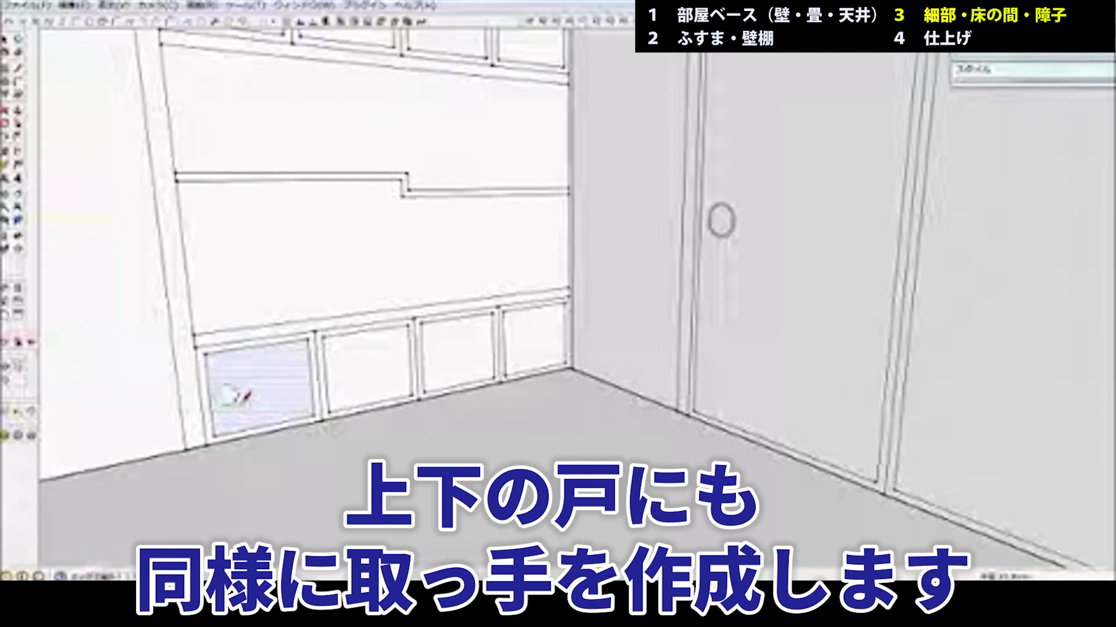
left_click(238, 397)
key("h")
middle_click_drag(264, 380, 361, 445, "shift")
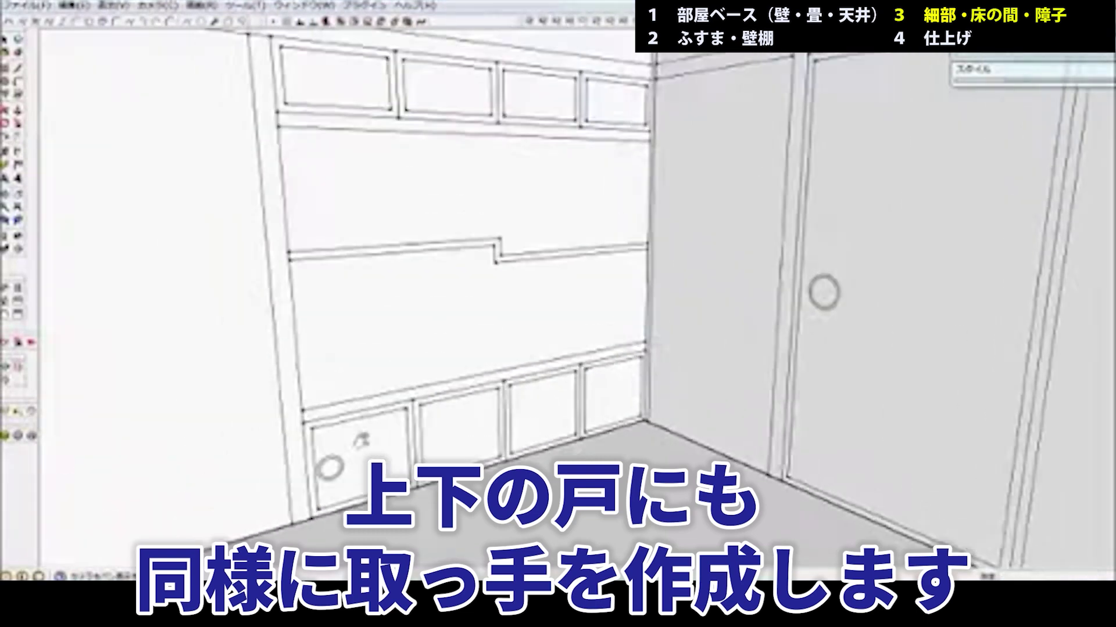
Copy the round handle from the leftmost lower door straight up onto the leftmost upper door
double_click(325, 488)
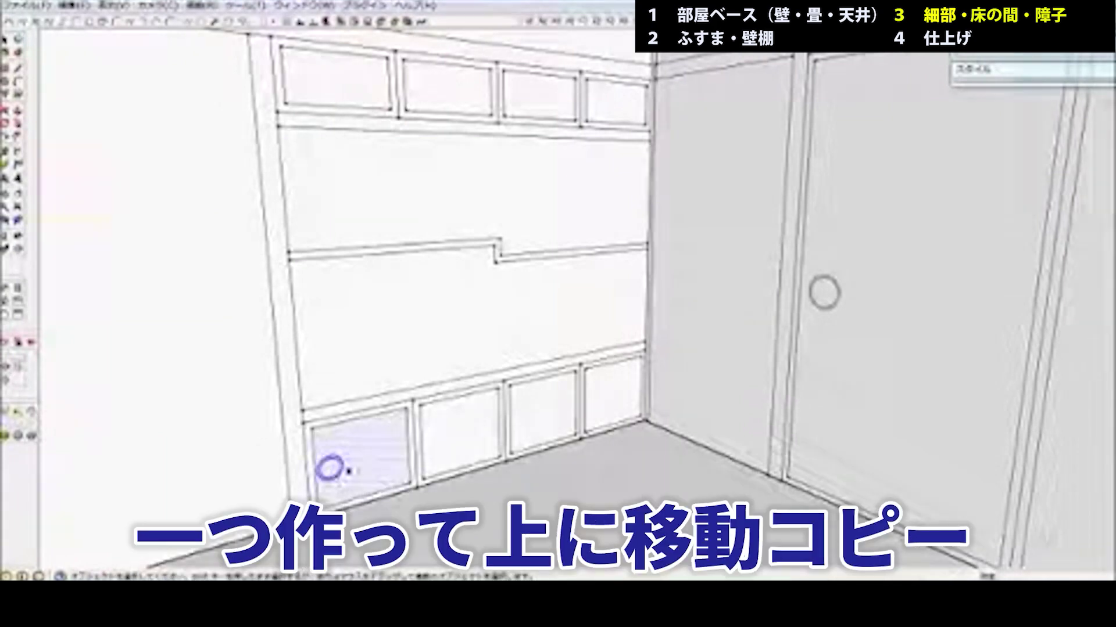
left_click(365, 462, "shift")
key("m")
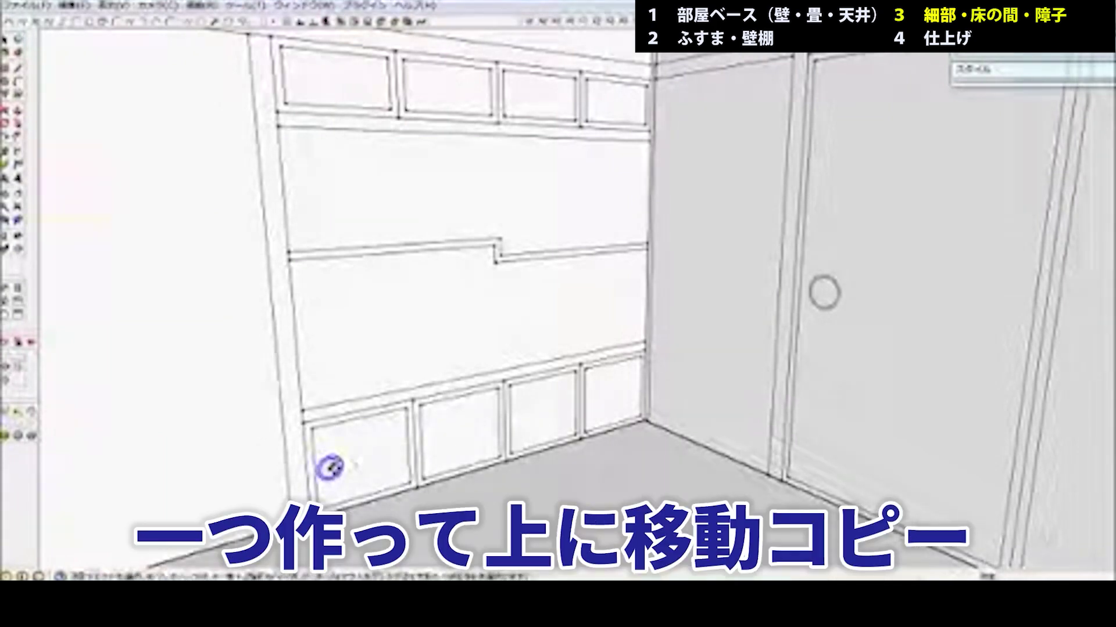
left_click(332, 467)
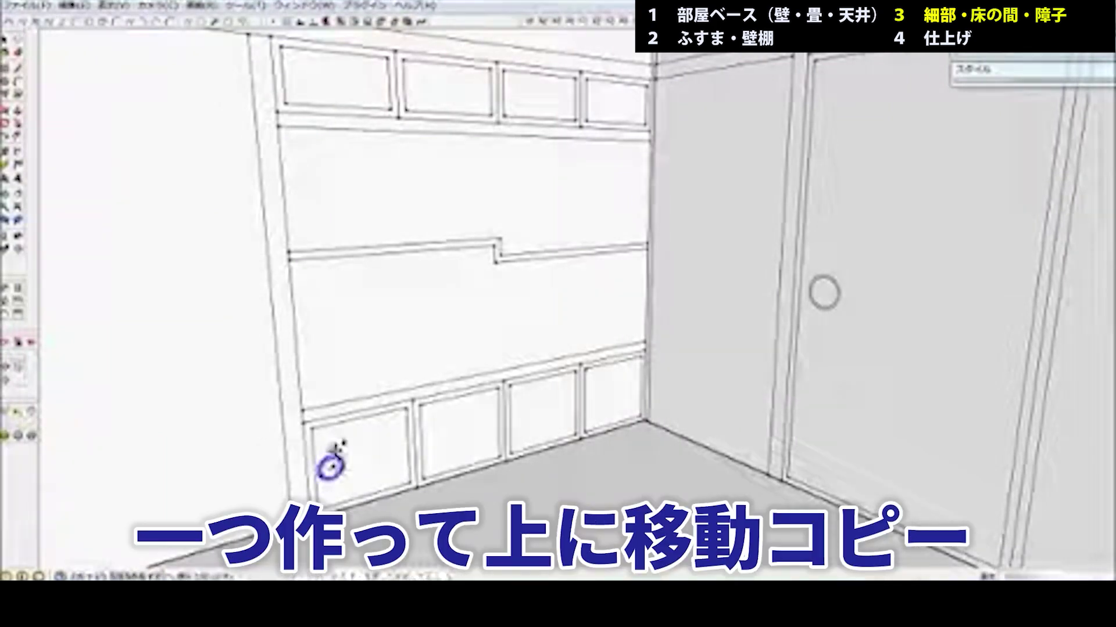
left_click(305, 77)
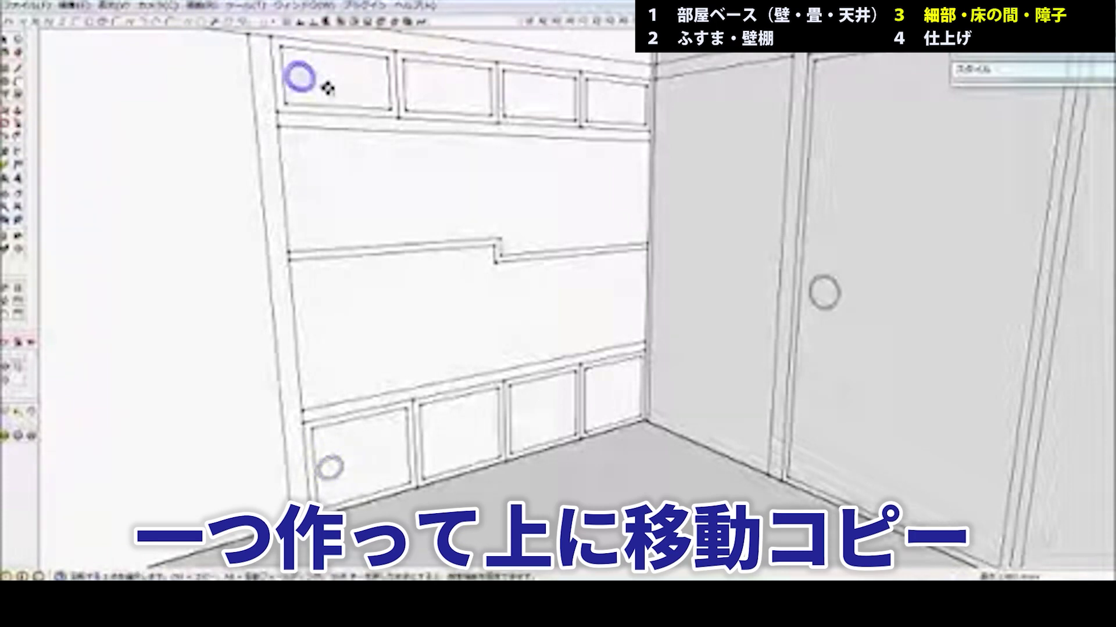
Copy the leftmost upper and lower doors with their handles onto the second doors and mirror the copies
key("space")
left_click(336, 87)
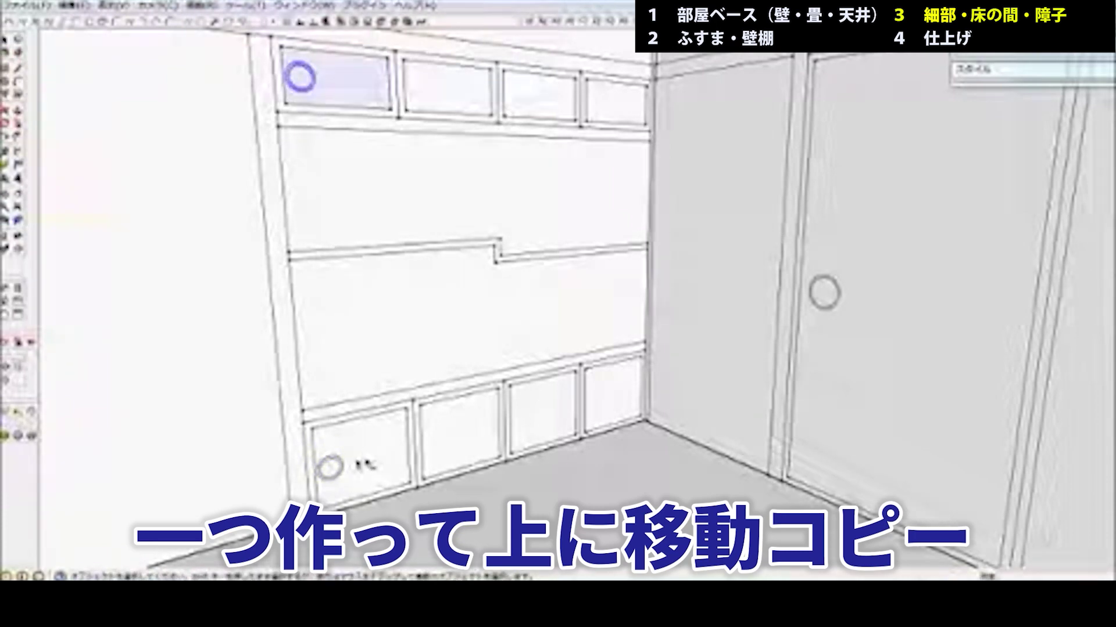
left_click(338, 488, "shift")
key("m")
key("ctrl")
left_click(341, 501)
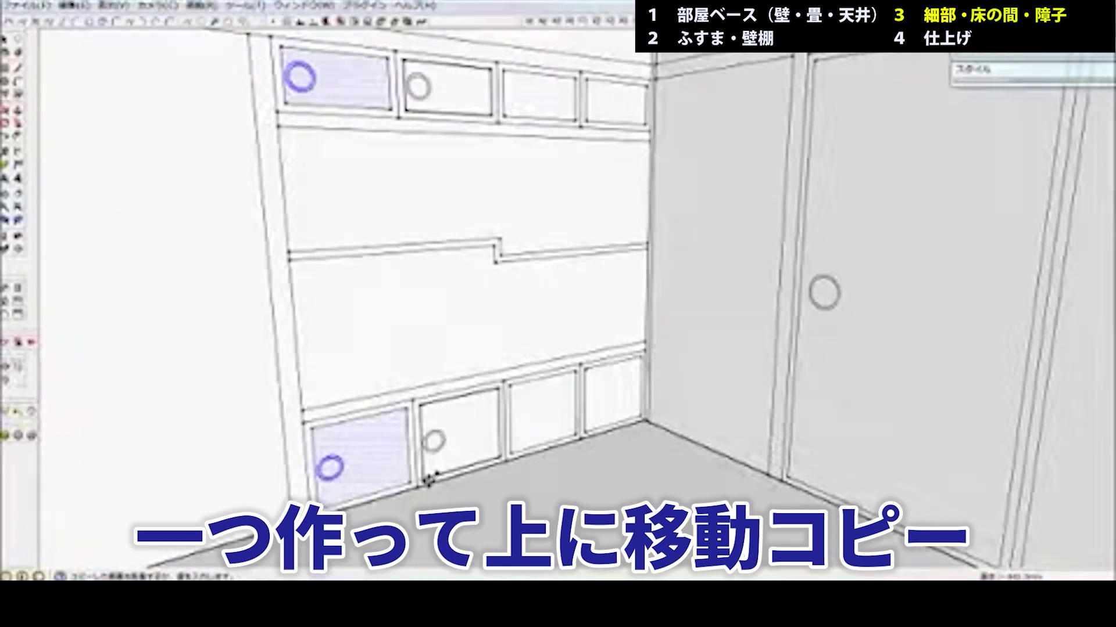
left_click(429, 479)
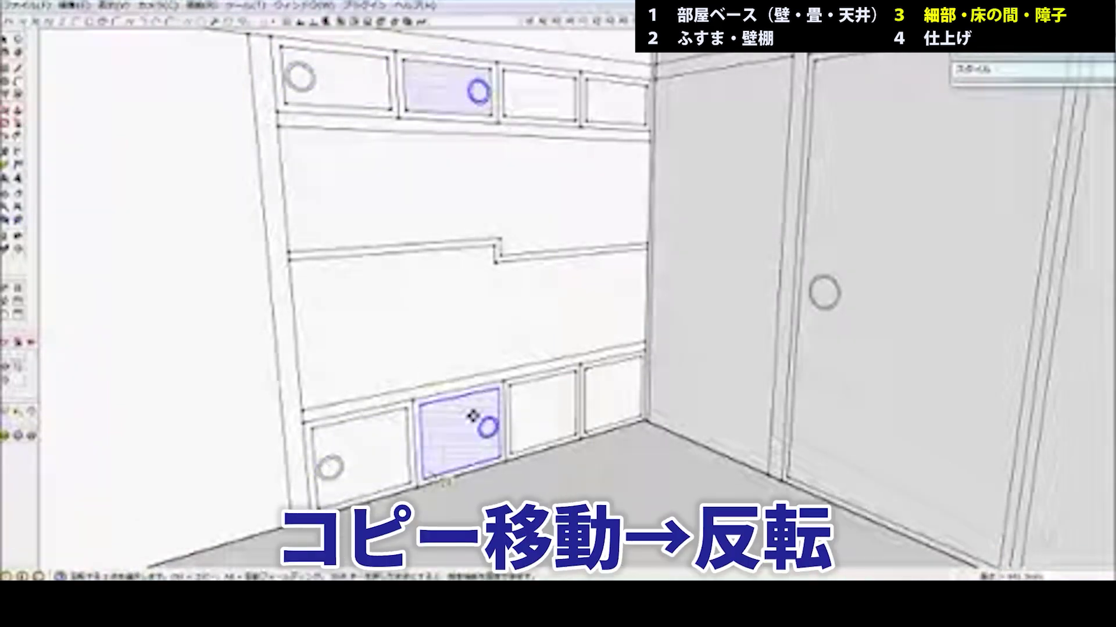
Copy the second upper and lower doors onto the fourth and third openings, mirroring the copies on the third opening
left_click(501, 458)
left_click(516, 450)
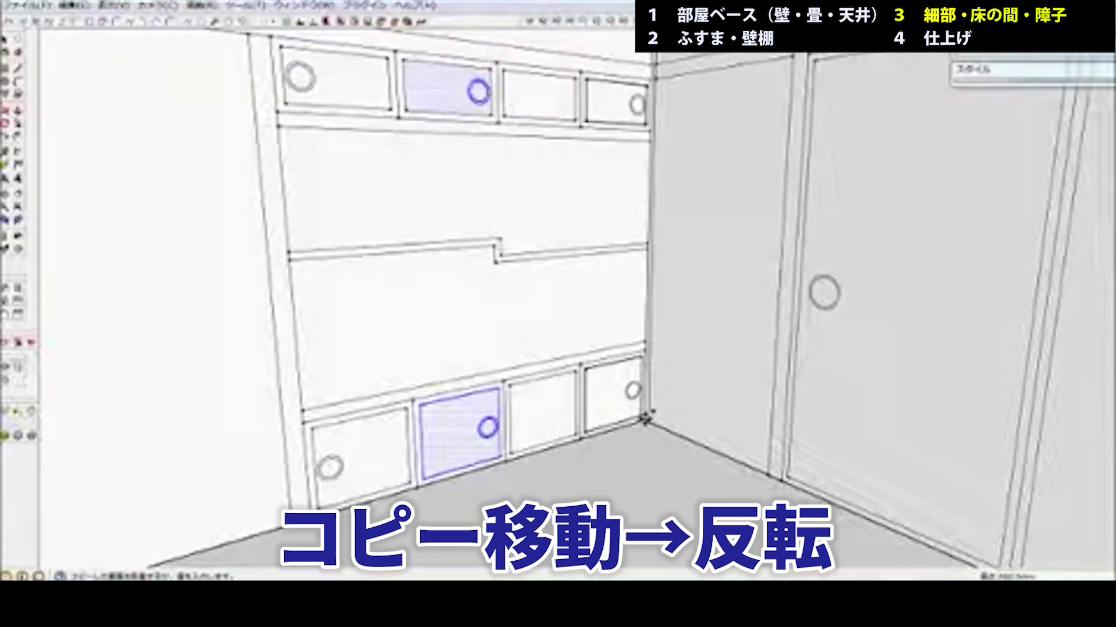
left_click(643, 420)
left_click(643, 419)
key("ctrl")
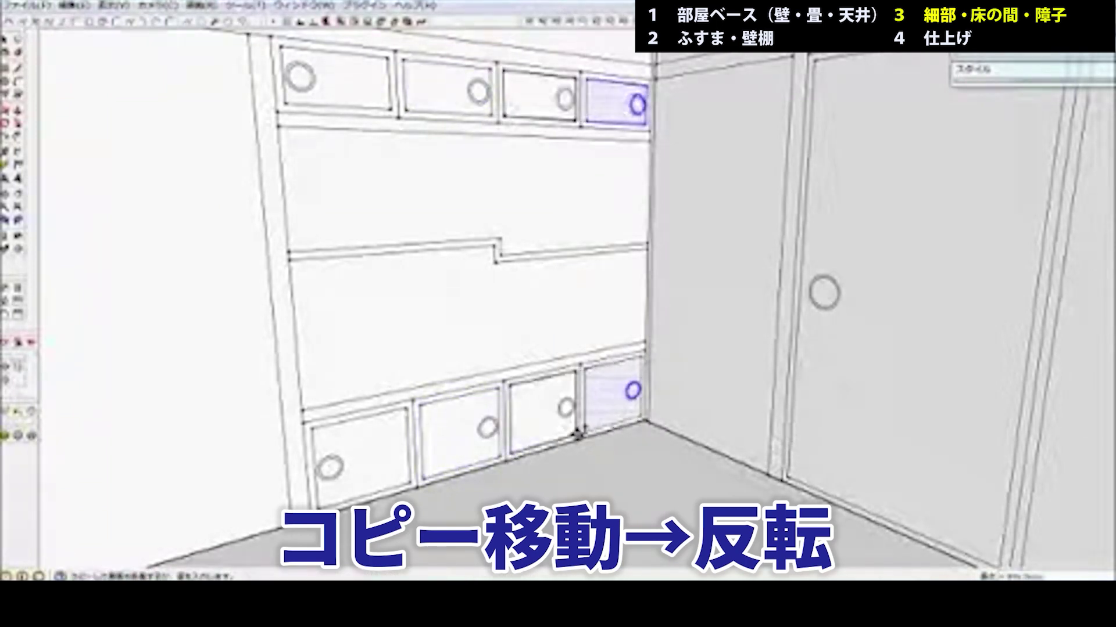
left_click(577, 434)
key("f")
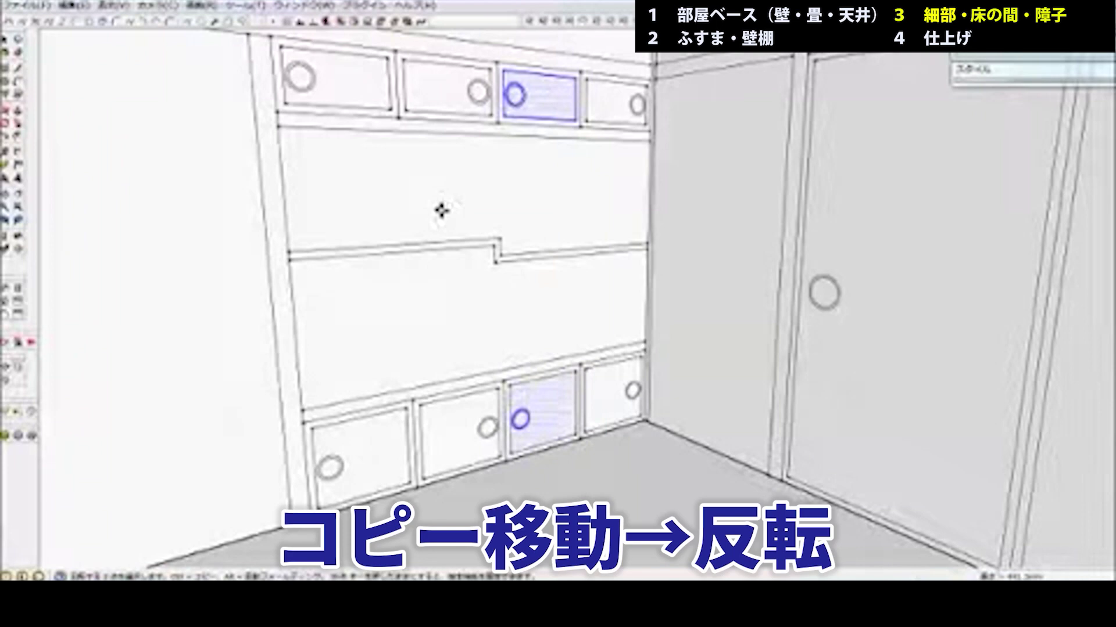
Push the upper shelf opening inward and apply the same depth to the lower shelf opening and the tokonoma wall
key("z")
left_click_drag(525, 239, 516, 375)
middle_click_drag(517, 378, 410, 341)
key("p")
left_click(541, 241)
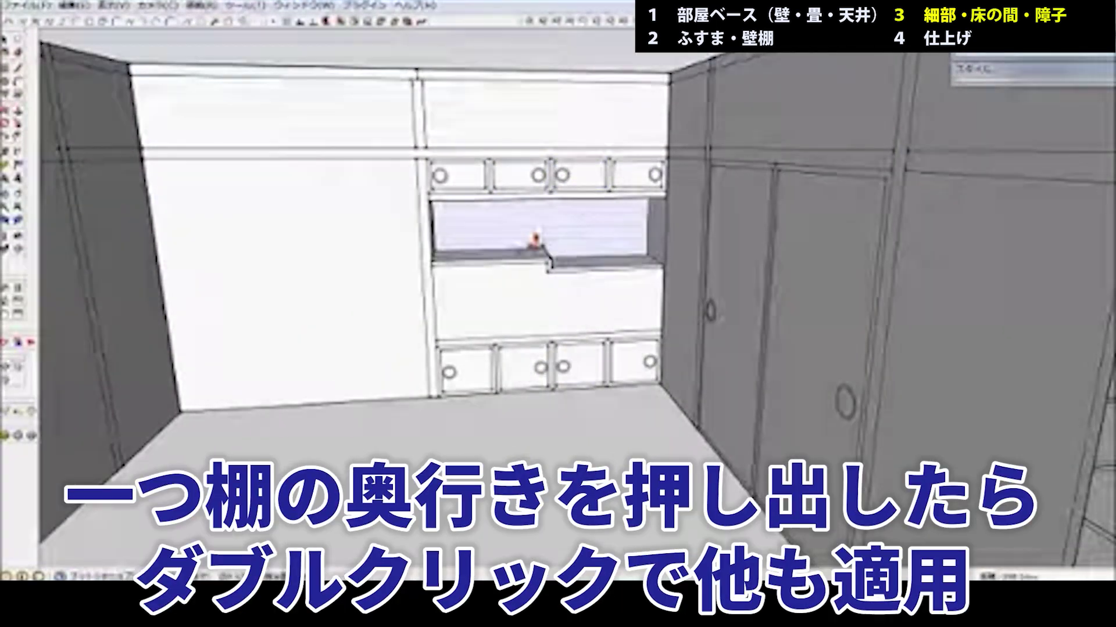
left_click(530, 250)
double_click(530, 299)
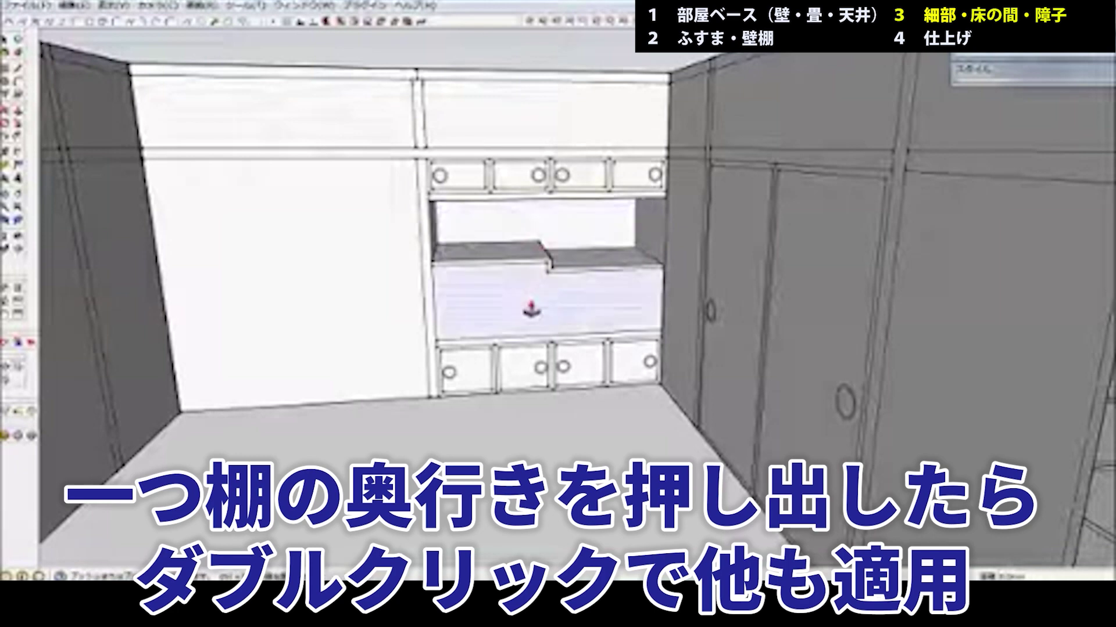
double_click(331, 312)
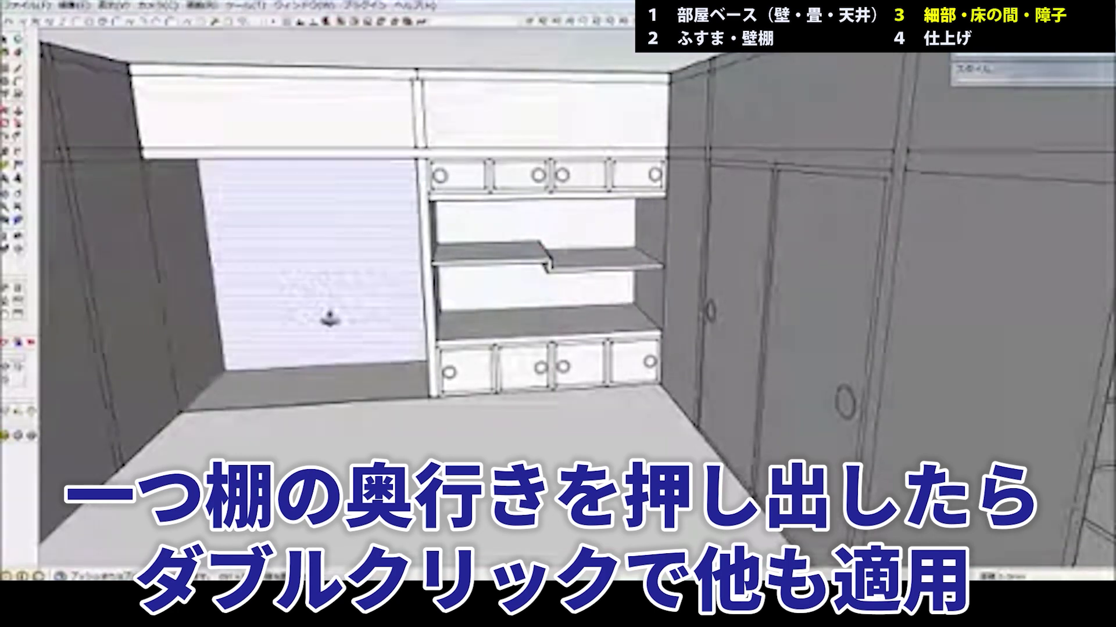
Copy the horizontal band above the tokonoma upward as a raised lintel and erase the original band's lines
middle_click_drag(336, 316, 347, 244)
middle_click_drag(401, 217, 511, 334, "shift")
key("z")
left_click_drag(511, 334, 559, 280)
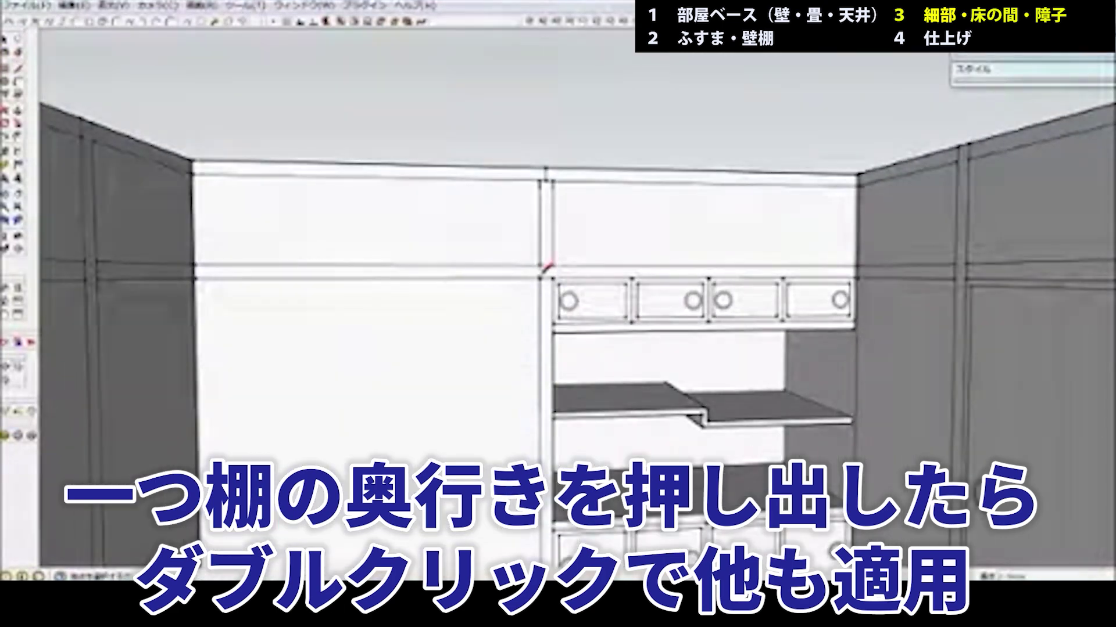
key("space")
left_click(453, 277)
key("m")
left_click(424, 271)
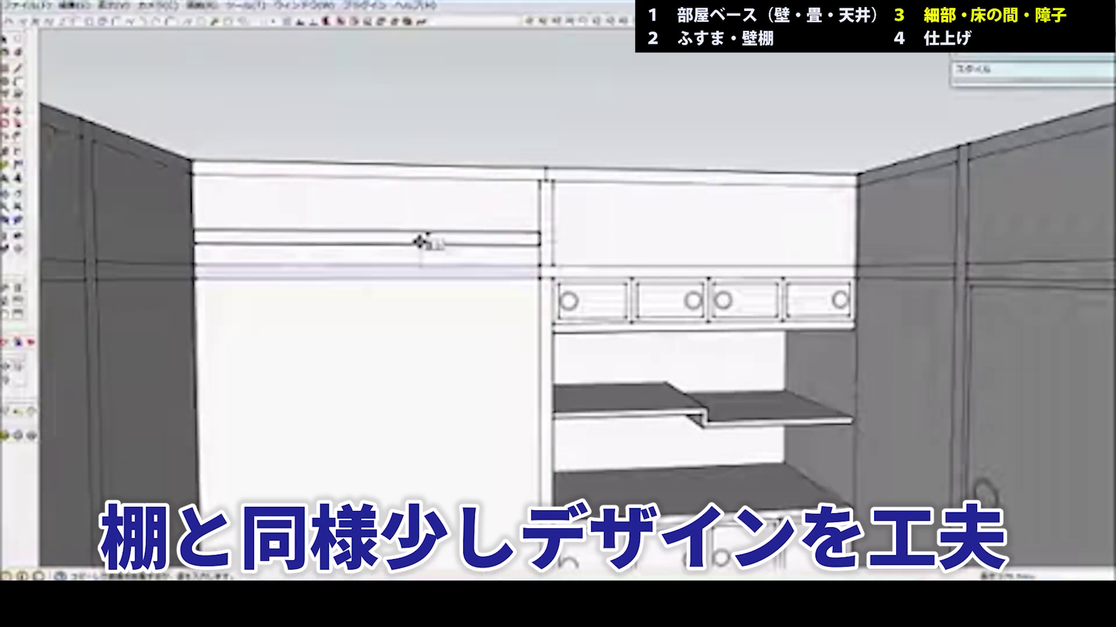
left_click(420, 241)
key("e")
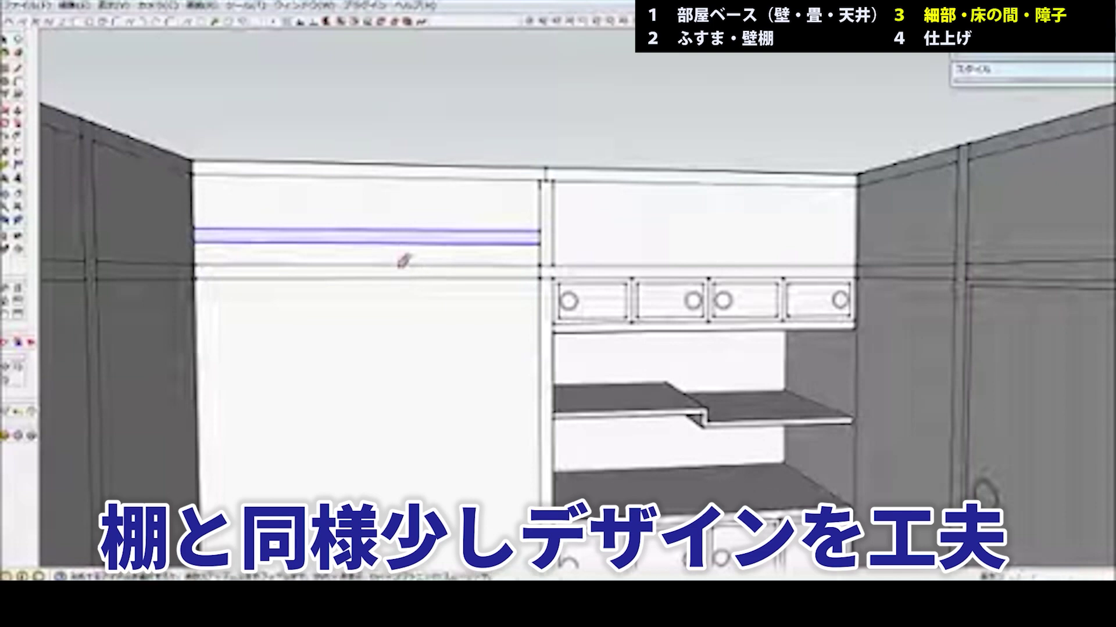
left_click_drag(398, 264, 392, 290)
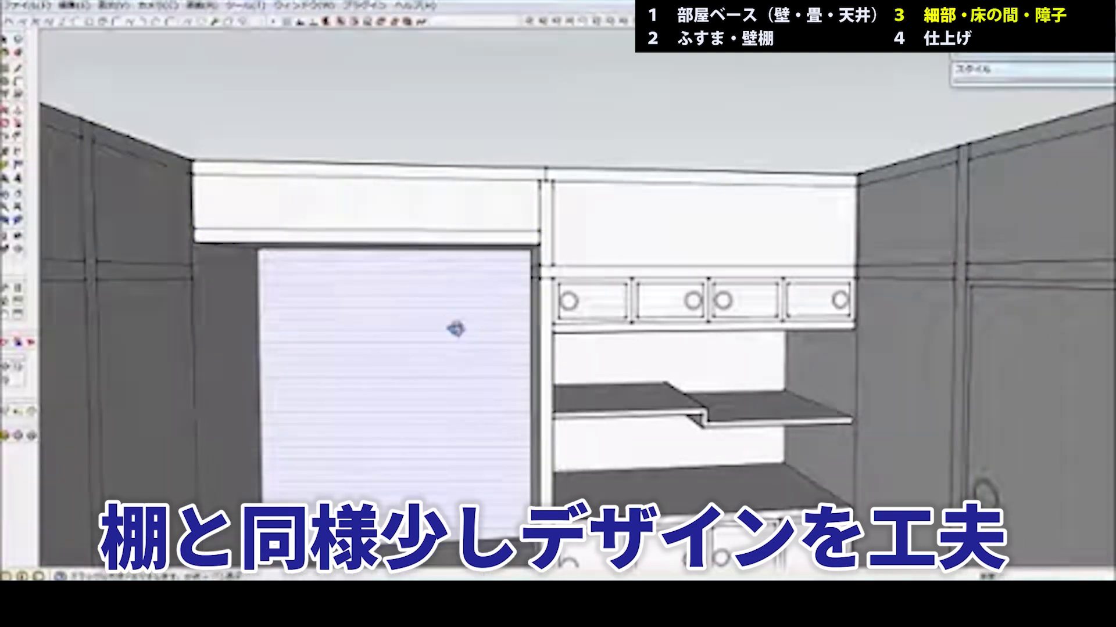
Extend the side wall's horizontal band to the tokonoma's back corner and erase the vertical edge dividing the wall below the lintel
middle_click_drag(456, 330, 390, 330)
key("z")
left_click_drag(381, 356, 356, 295)
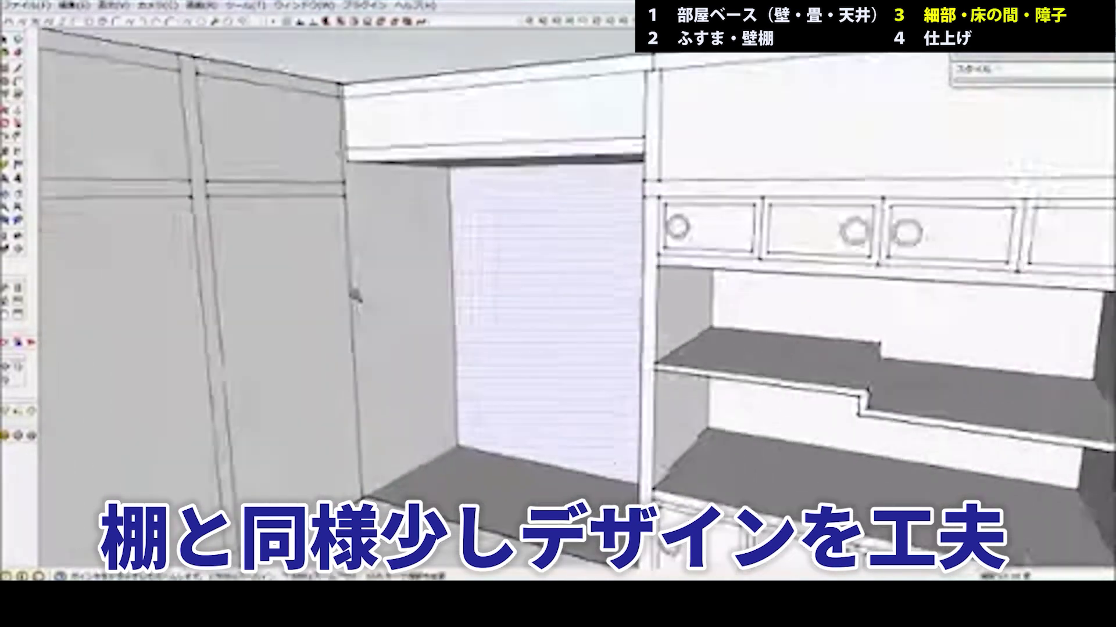
scroll(360, 294, "up", 2)
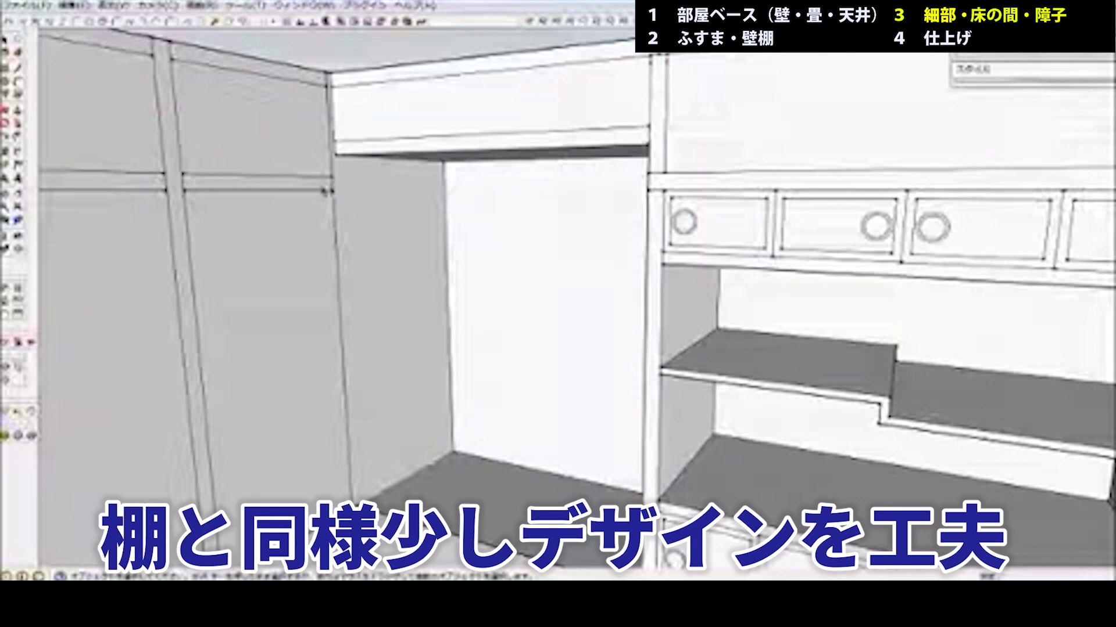
key("l")
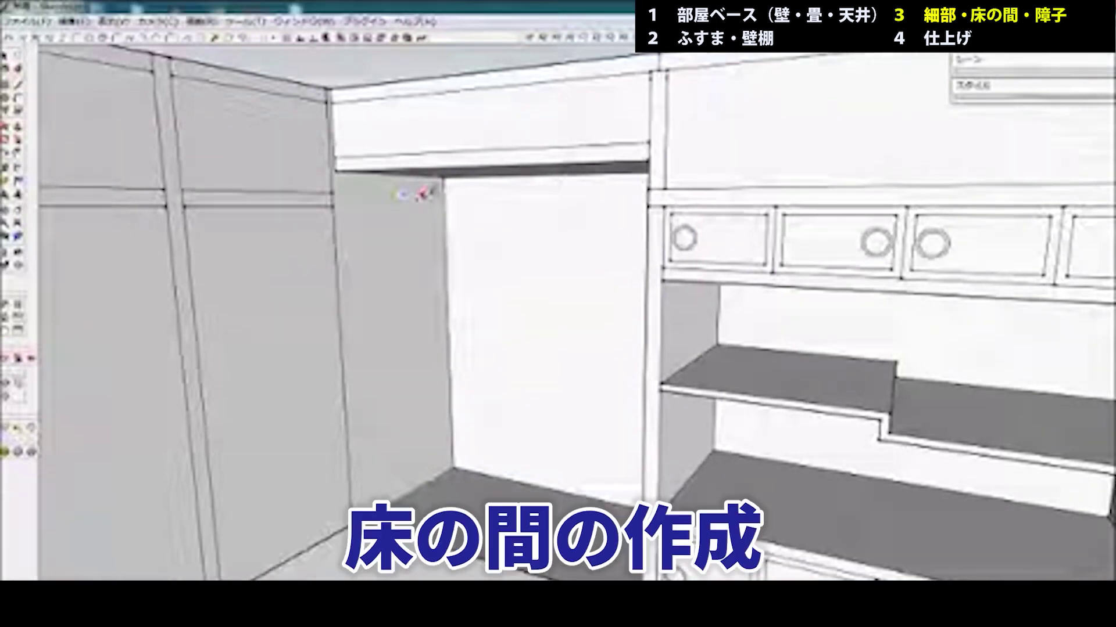
left_click(184, 207)
left_click(447, 207)
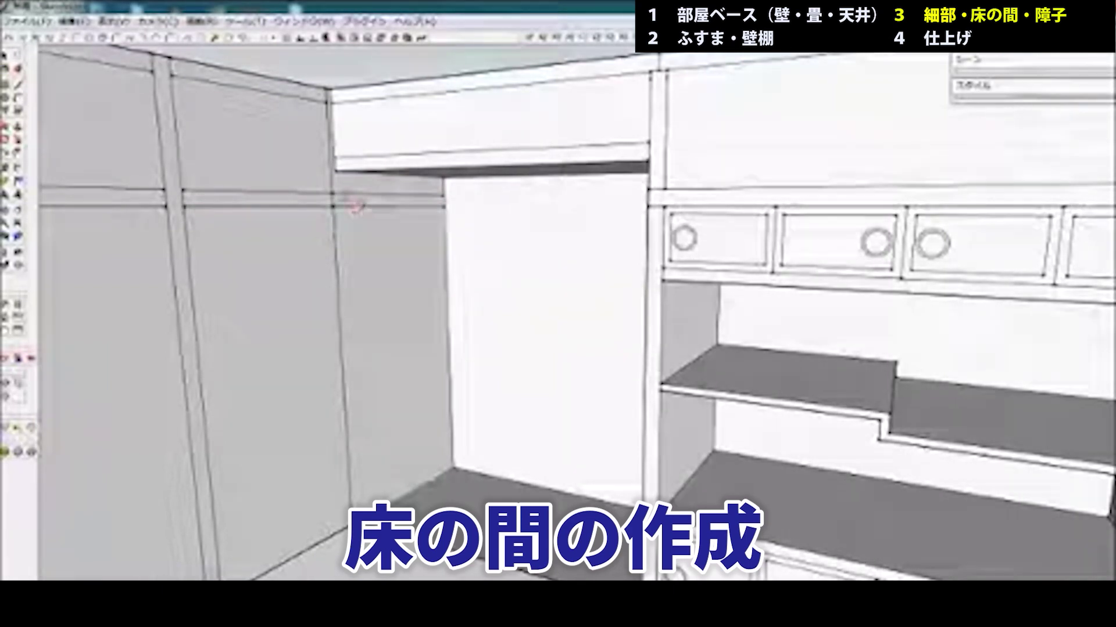
left_click(341, 212)
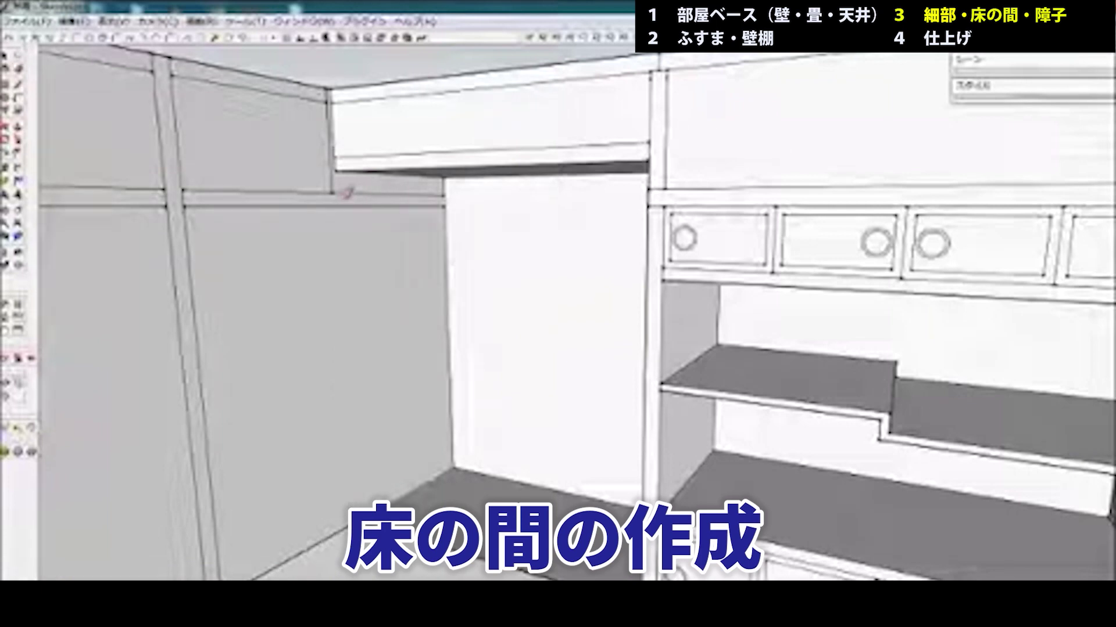
left_click(335, 185)
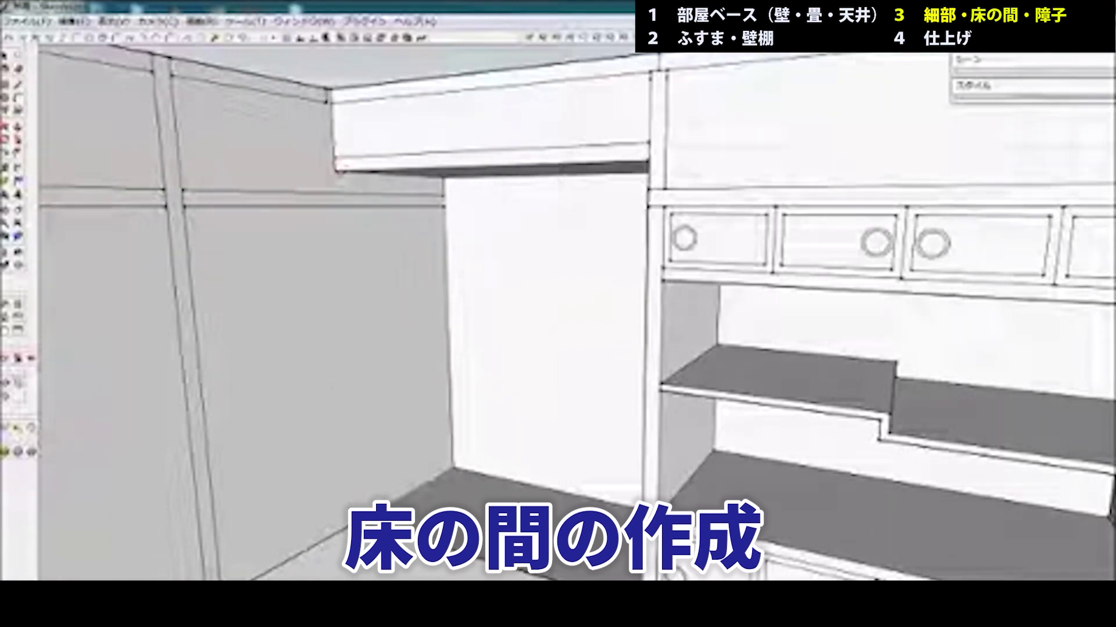
key("l")
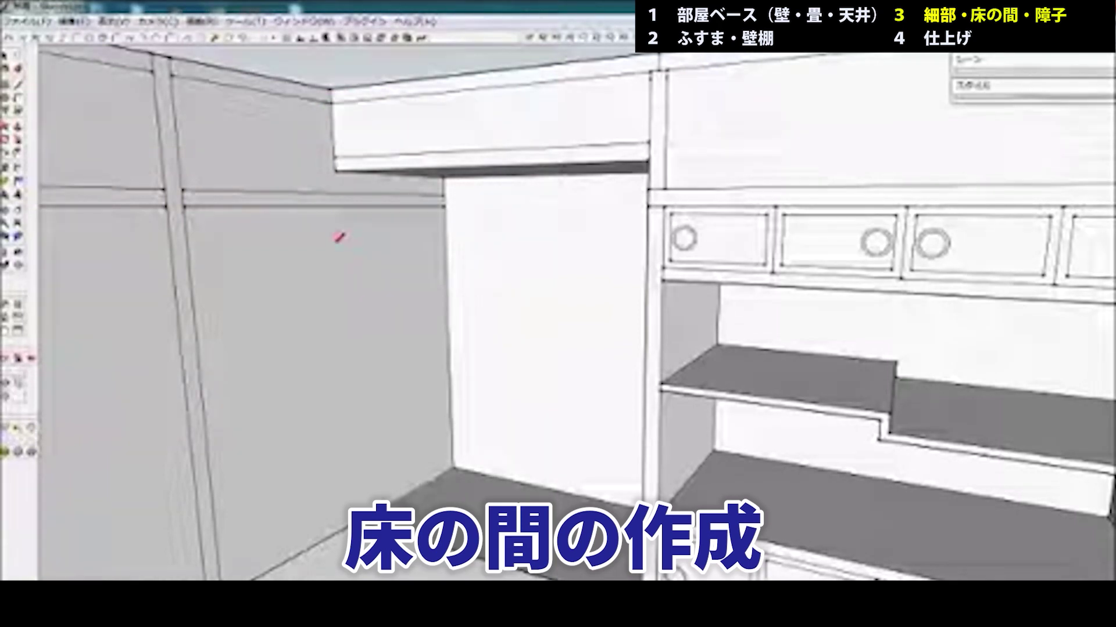
Copy the side wall's horizontal band down to form a window sill band beside the tokonoma
key("m")
left_click(336, 203)
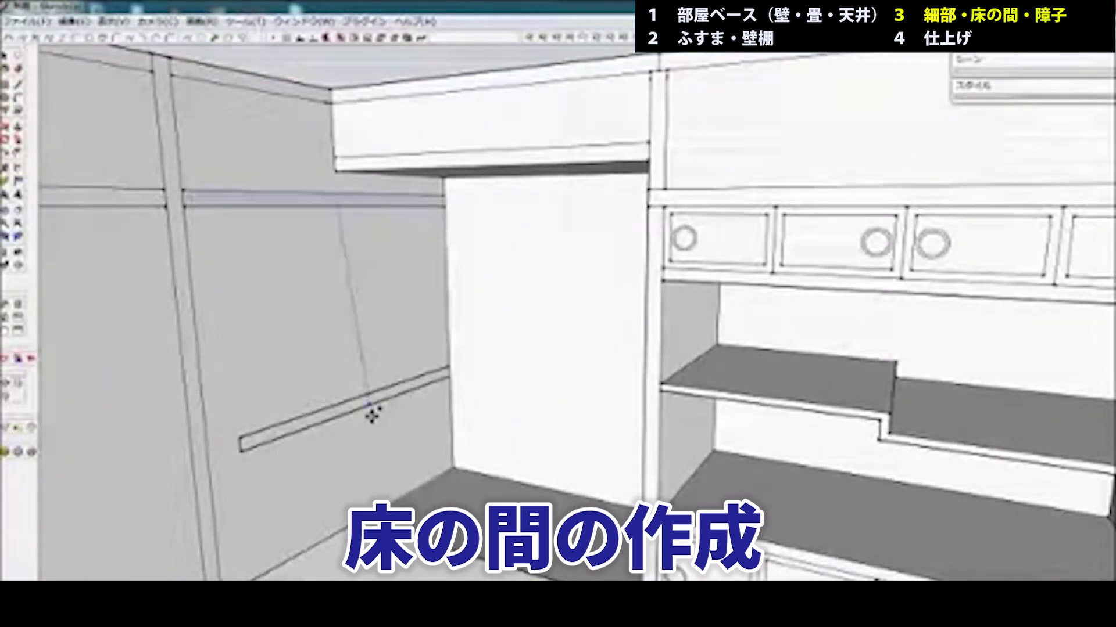
left_click(348, 433)
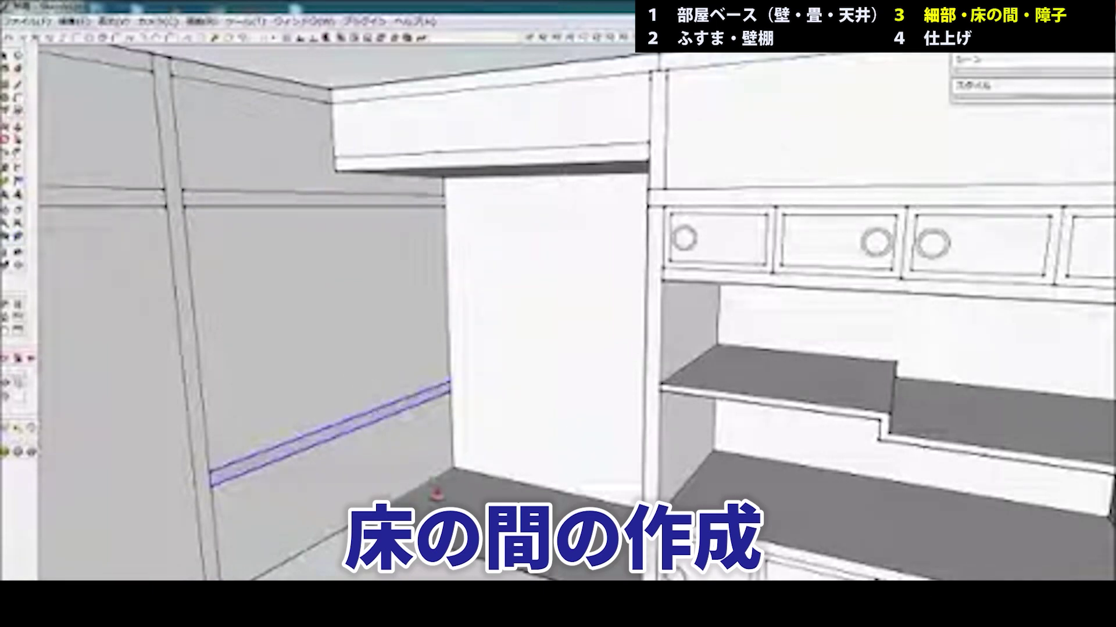
Raise the tokonoma floor into a low platform and move the sill band slightly down the side wall
key("p")
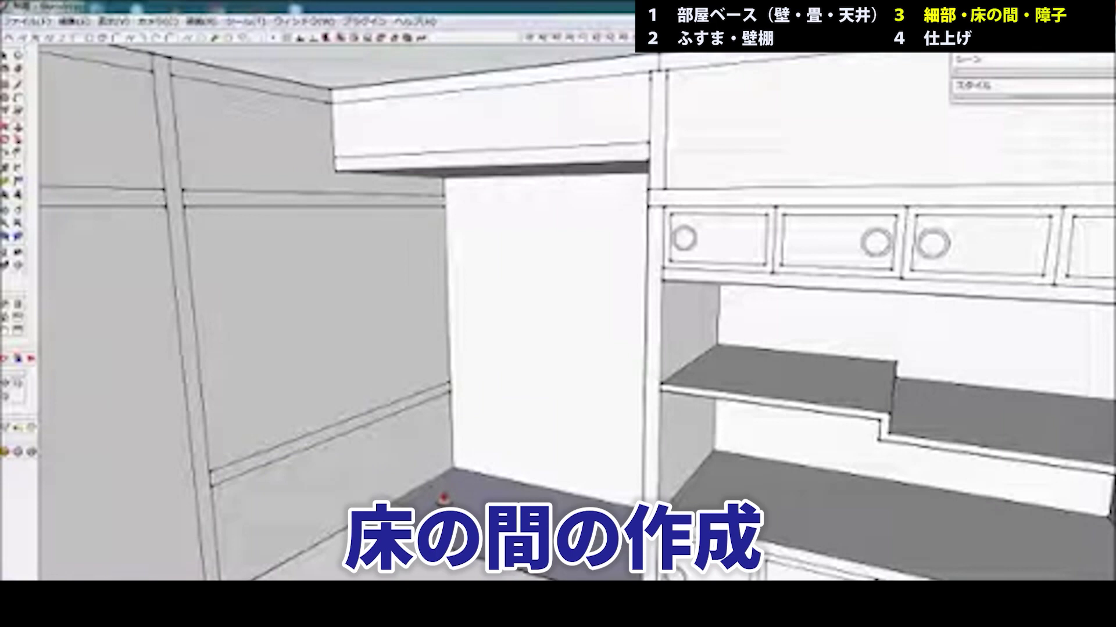
left_click_drag(442, 498, 463, 507)
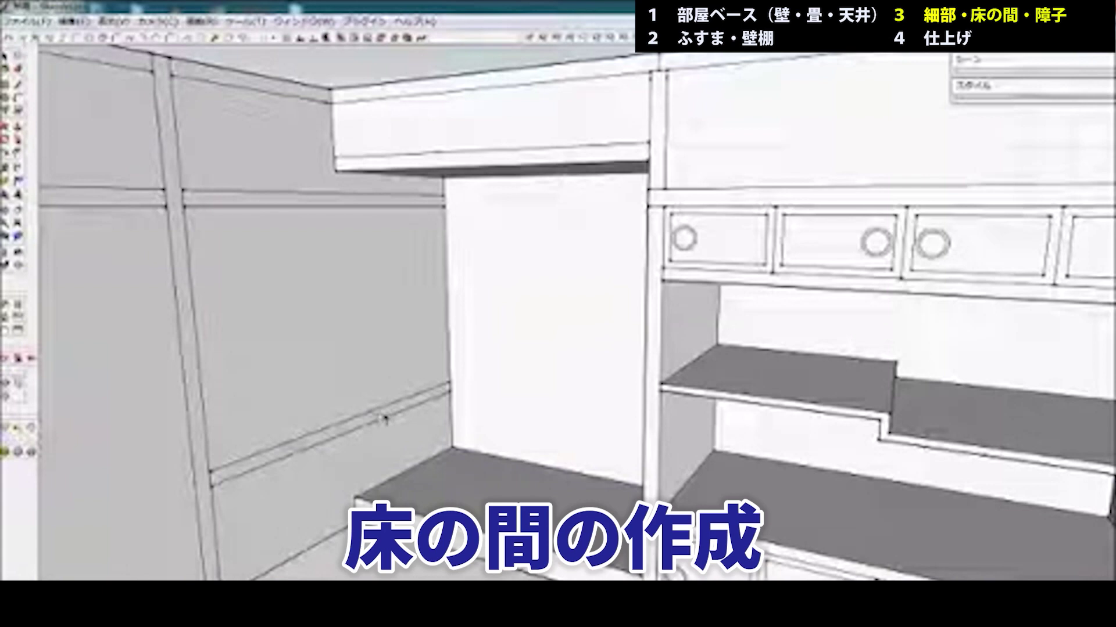
left_click_drag(384, 413, 386, 435)
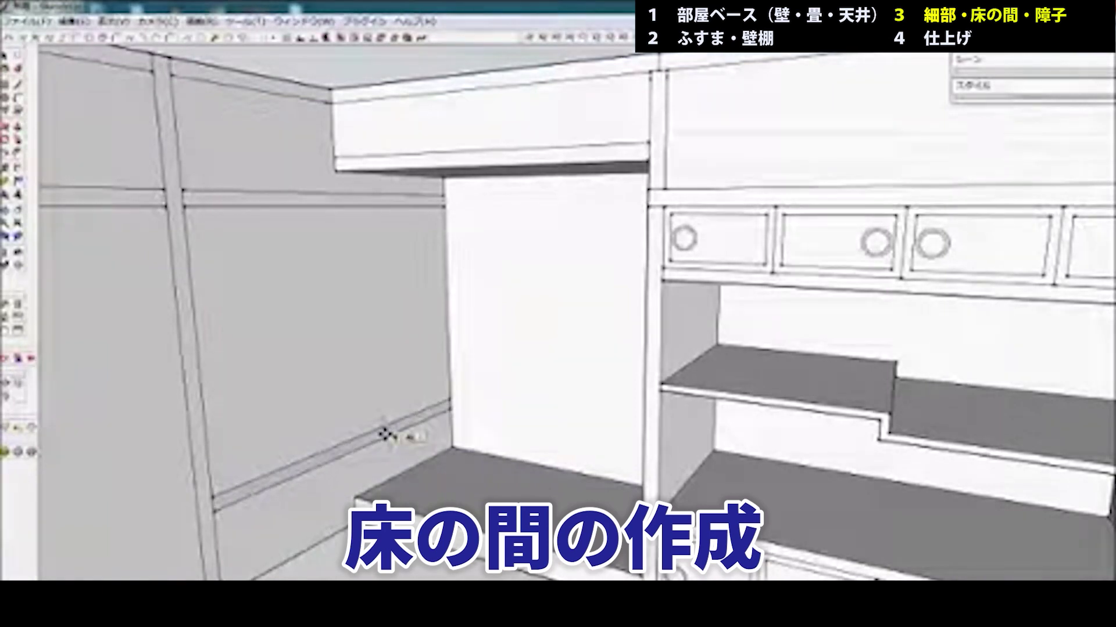
Push the side wall face between the upper band and the sill band back to form a window recess
key("space")
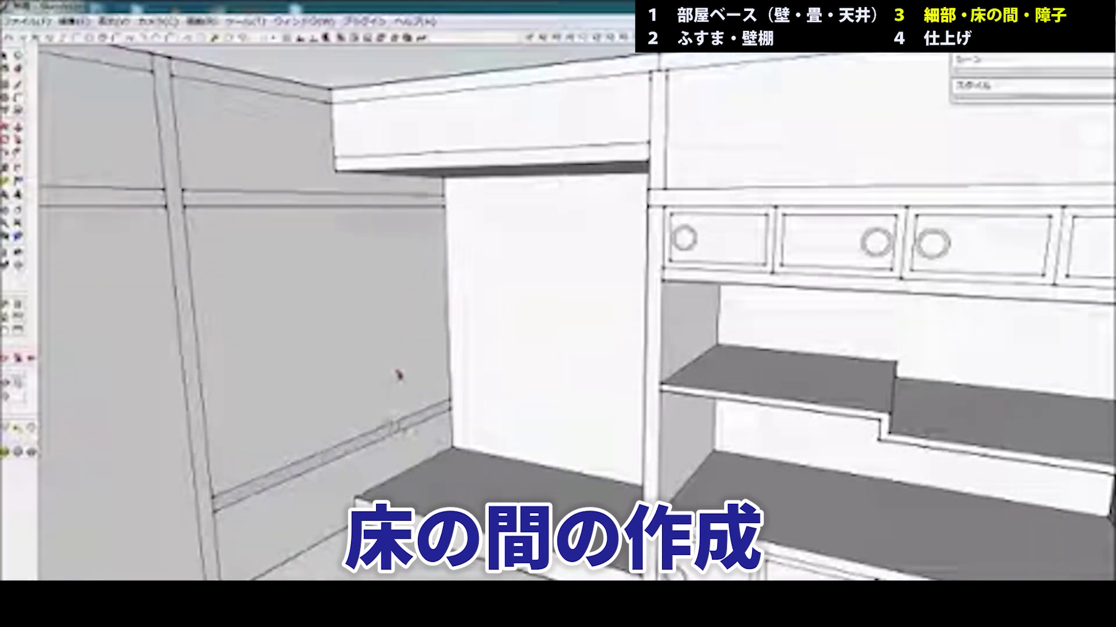
left_click(396, 375)
left_click_drag(400, 378, 388, 378)
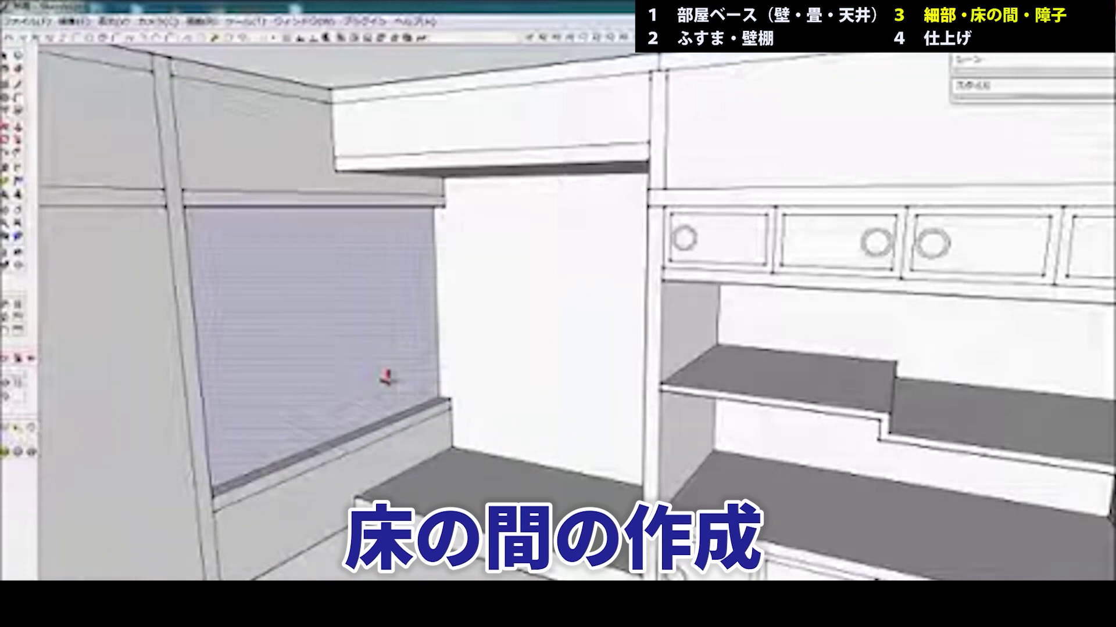
key("Return")
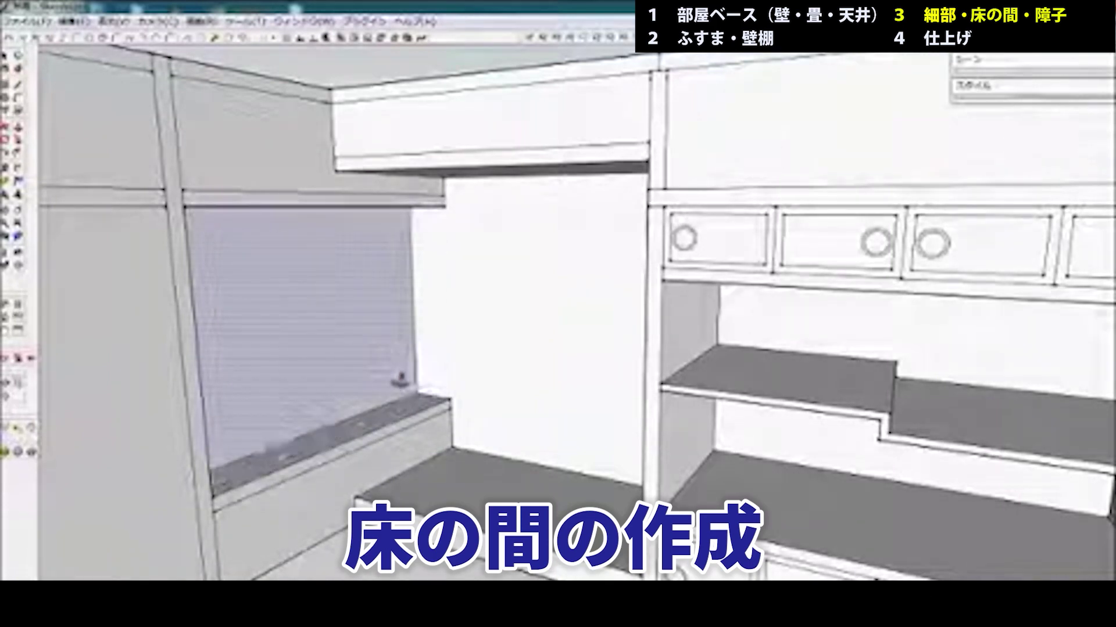
key("space")
left_click(436, 380)
Turn the two adjoining panels of the side wall's middle bay into shoji lattices with Windowizer, setting the number of rows and columns
key("z")
left_click_drag(453, 342, 458, 377)
scroll(457, 377, "down", 5)
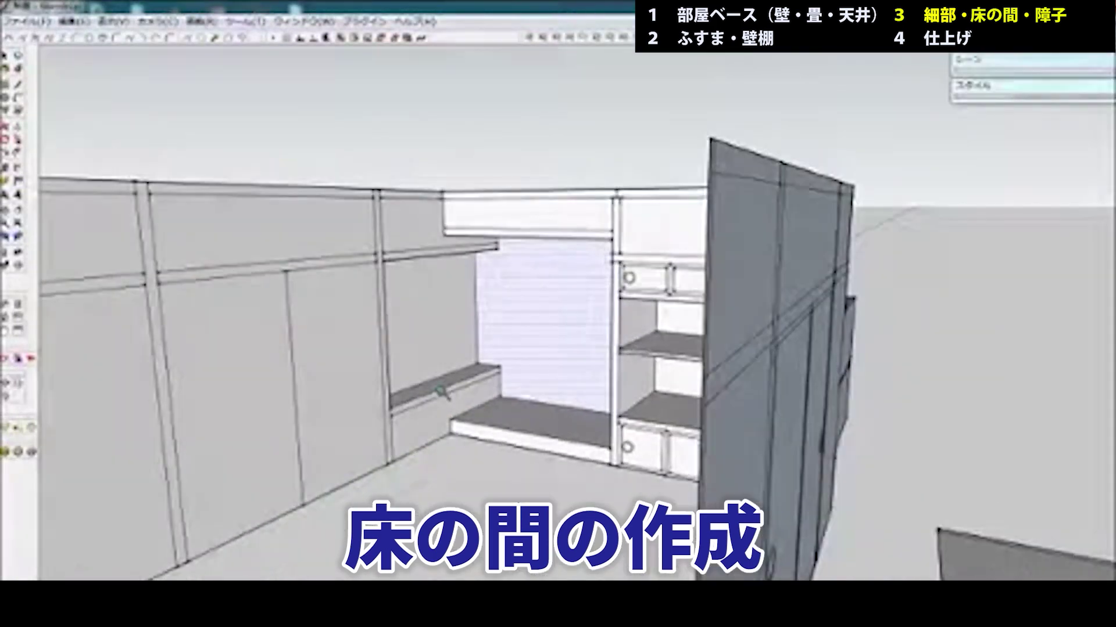
middle_click_drag(433, 398, 511, 377)
key("ctrl+t")
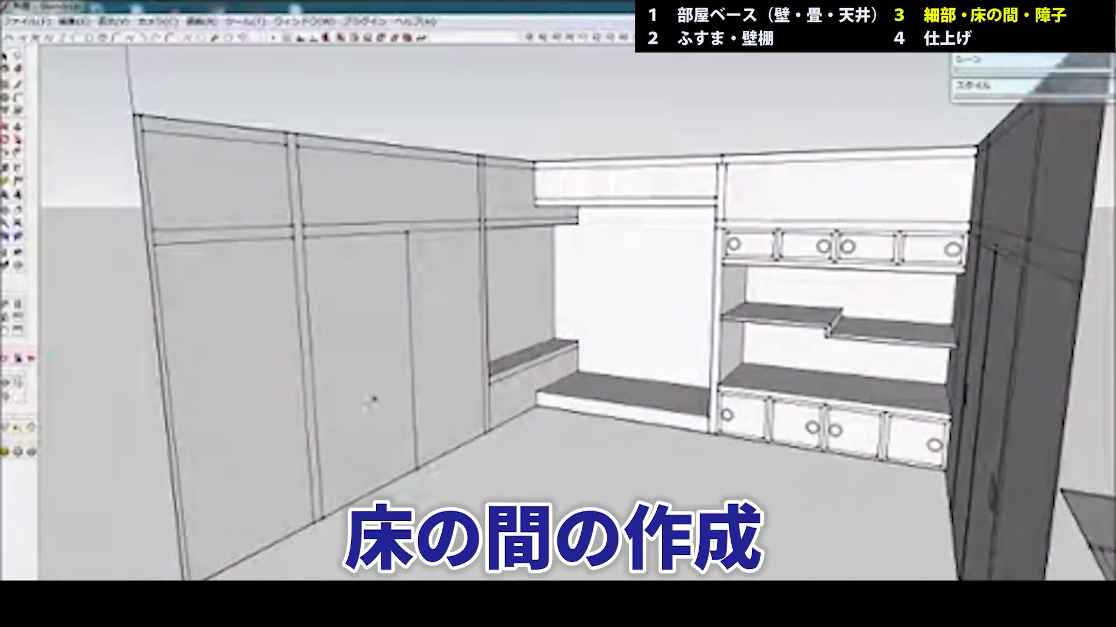
left_click(373, 400)
left_click(453, 363, "shift")
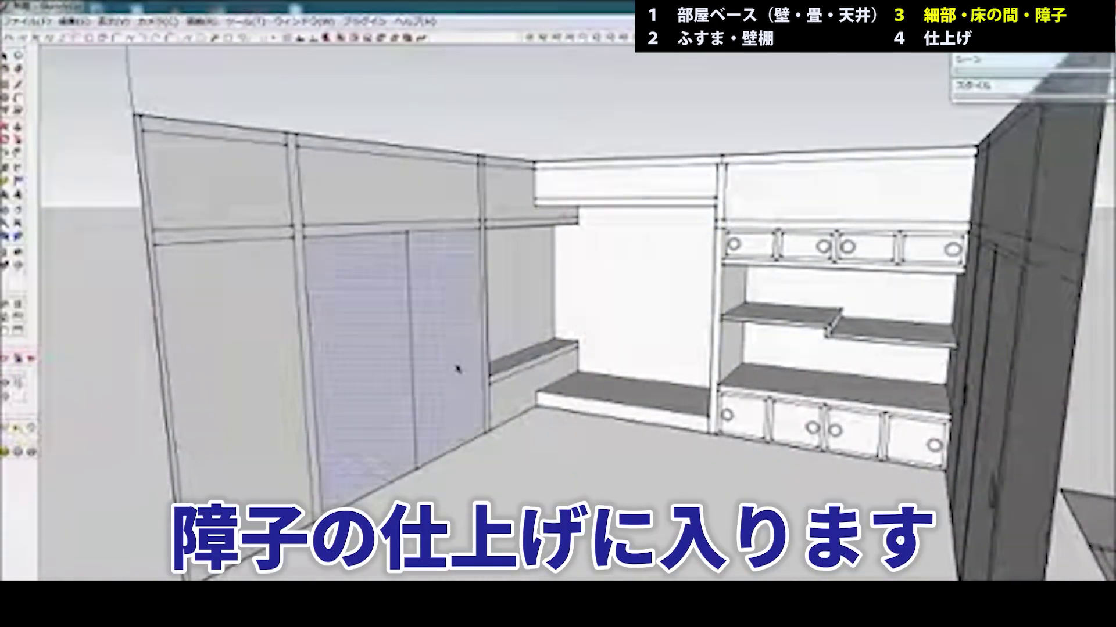
key("w")
key("Return")
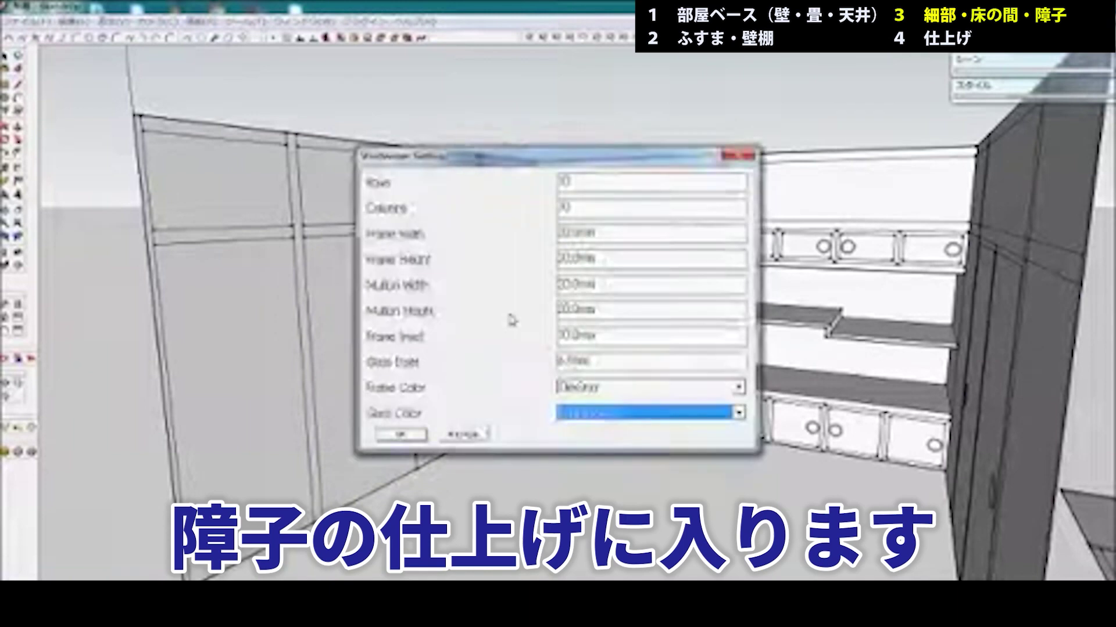
left_click(583, 183)
left_click(581, 182)
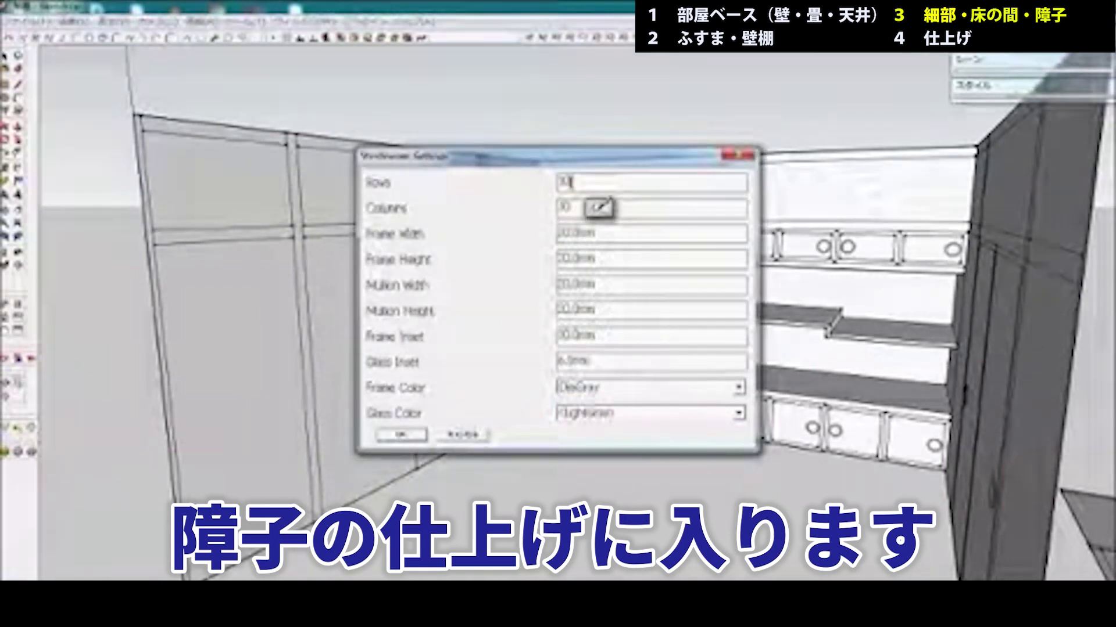
type("8")
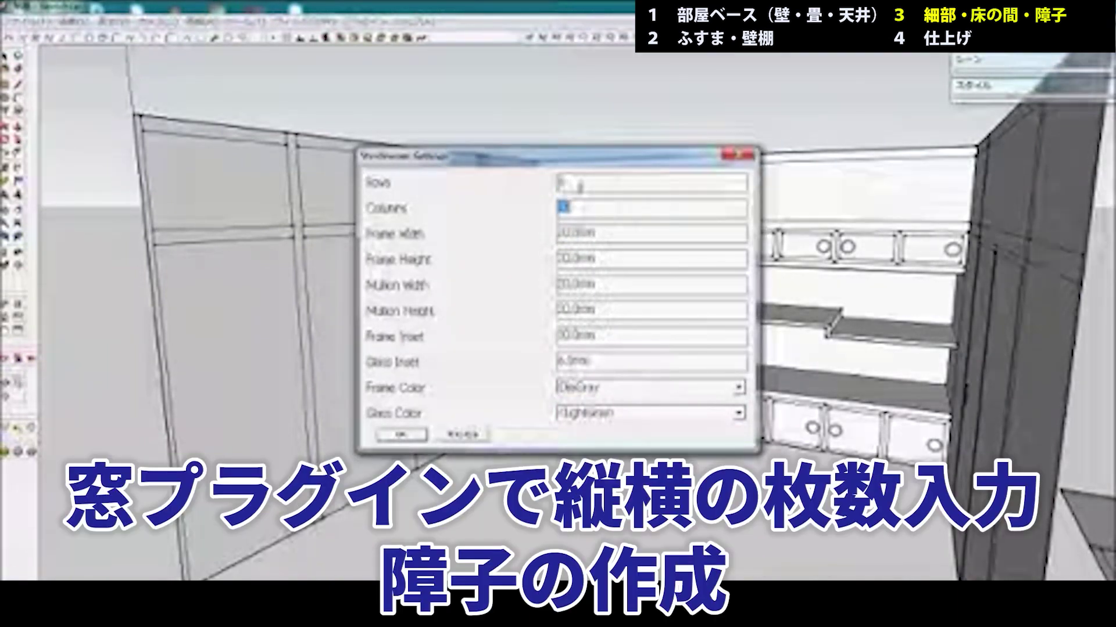
key("Return")
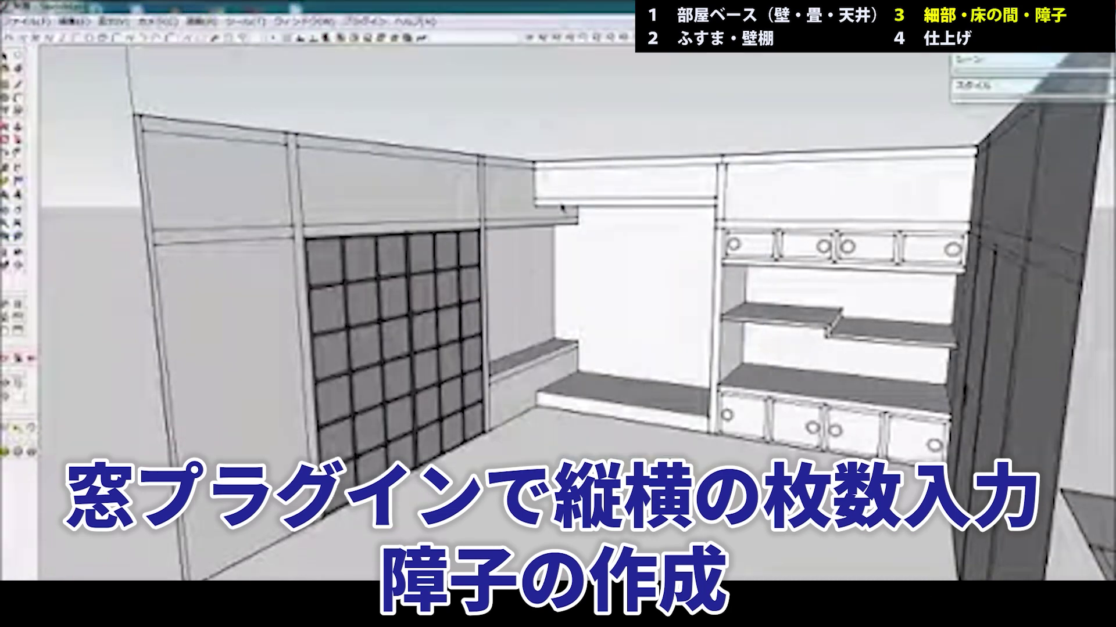
Create a matching shoji lattice on the recessed window face beside the tokonoma with Windowizer
left_click(521, 281)
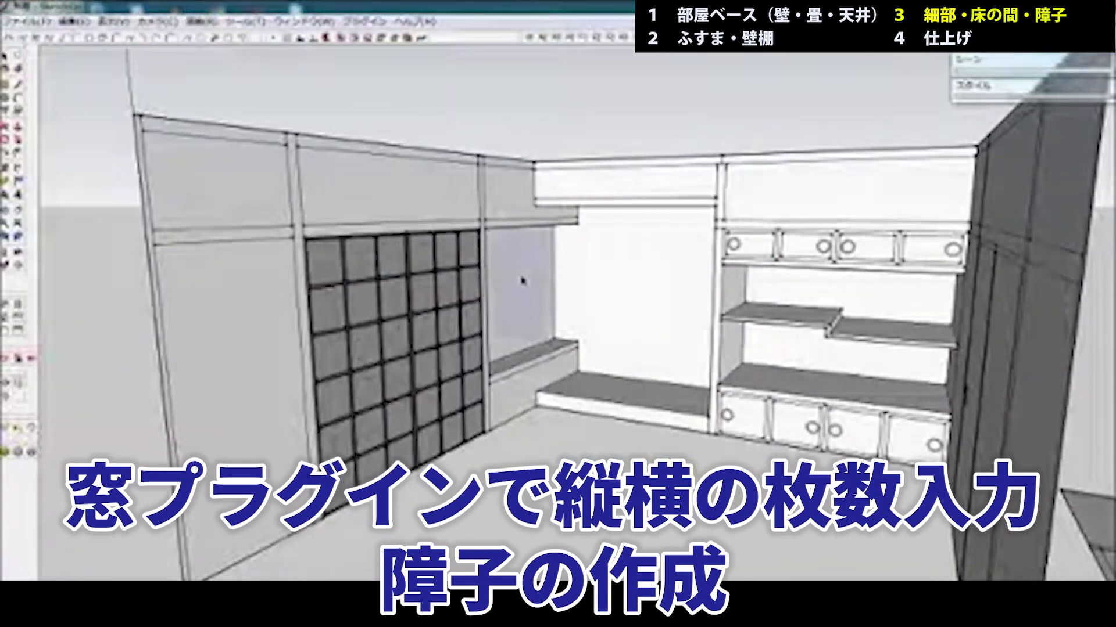
key("w")
double_click(570, 207)
type("2")
key("Return")
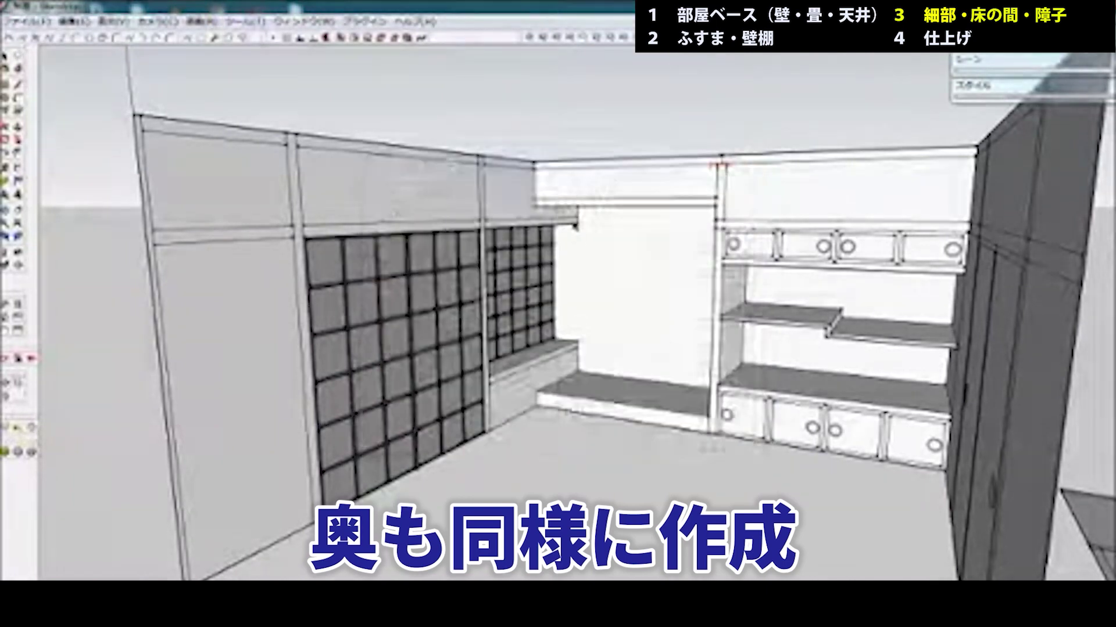
scroll(568, 243, "down", 5)
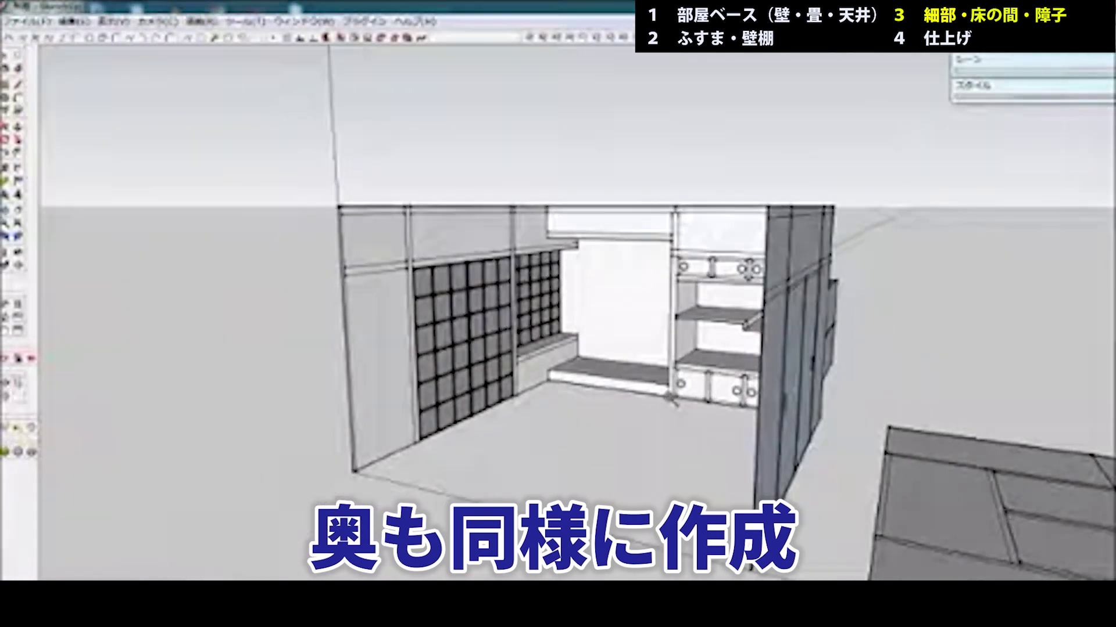
Move the tatami floor by its corner to the room's front wall corner so it fills the floor between the walls
middle_click_drag(703, 447, 719, 366, "shift")
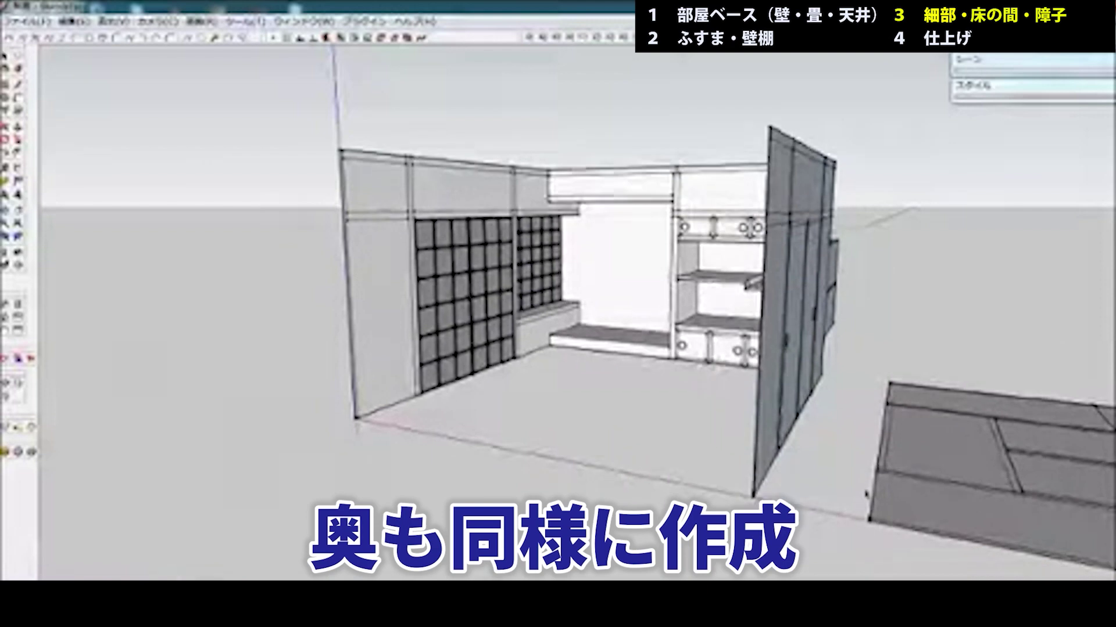
left_click(871, 526)
key("m")
left_click(871, 526)
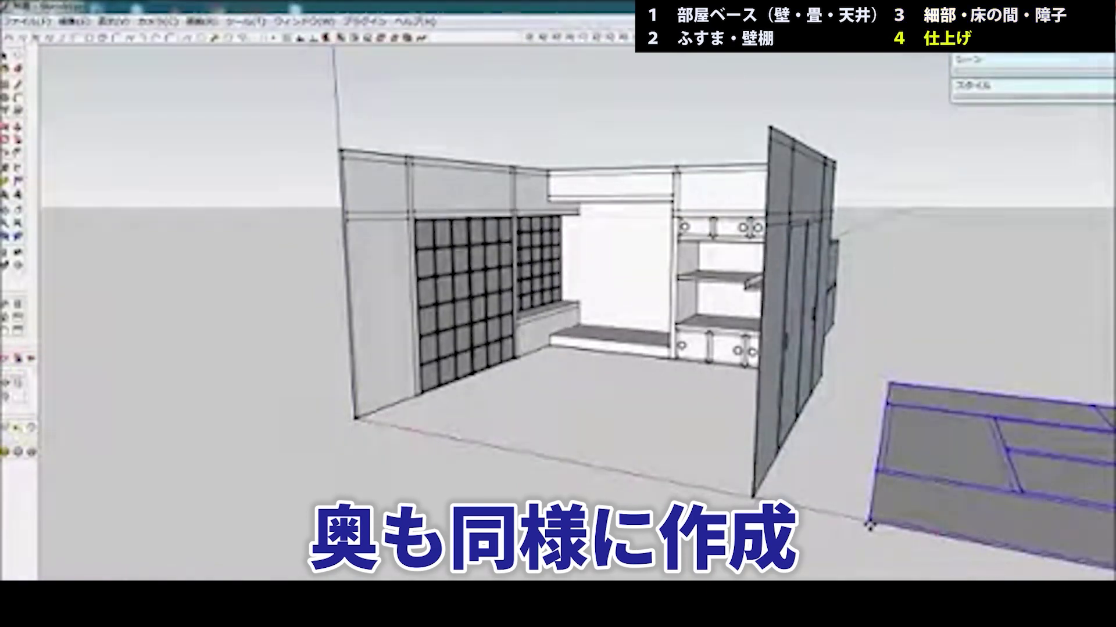
left_click(356, 421)
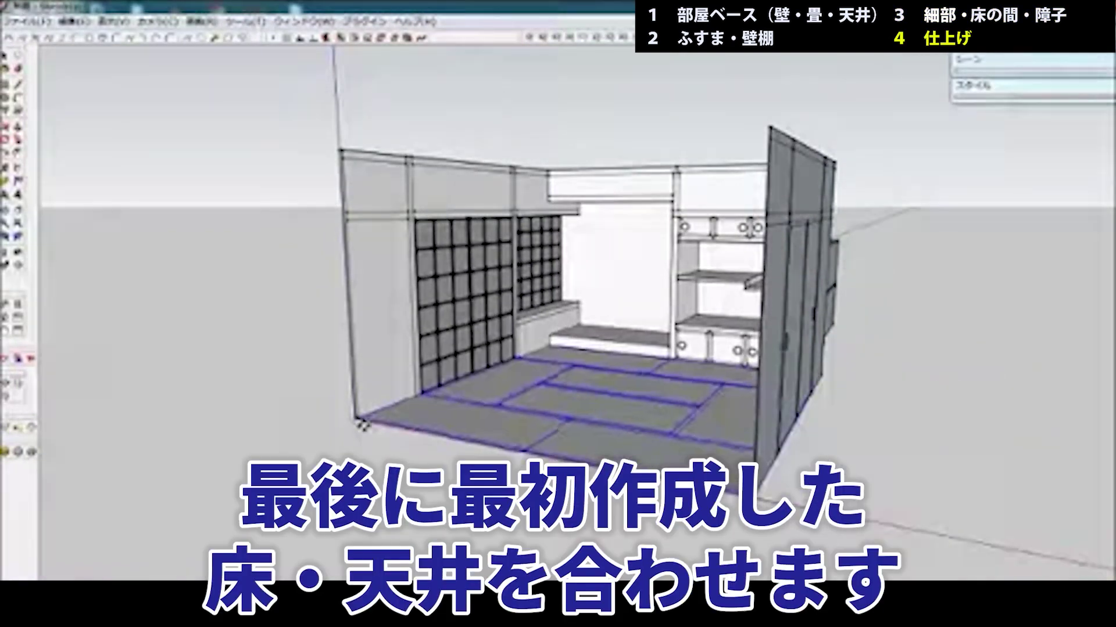
Move the lattice ceiling by its corner onto the upper front corner of the shoji wall to cap the room
key("z")
left_click_drag(437, 405, 535, 448)
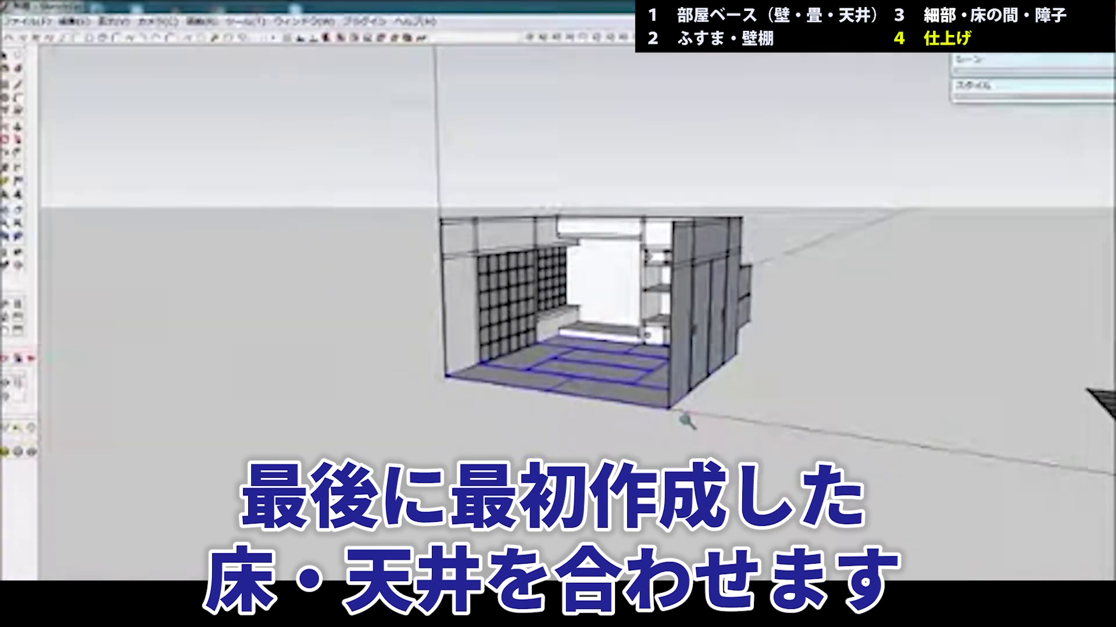
left_click(1092, 401)
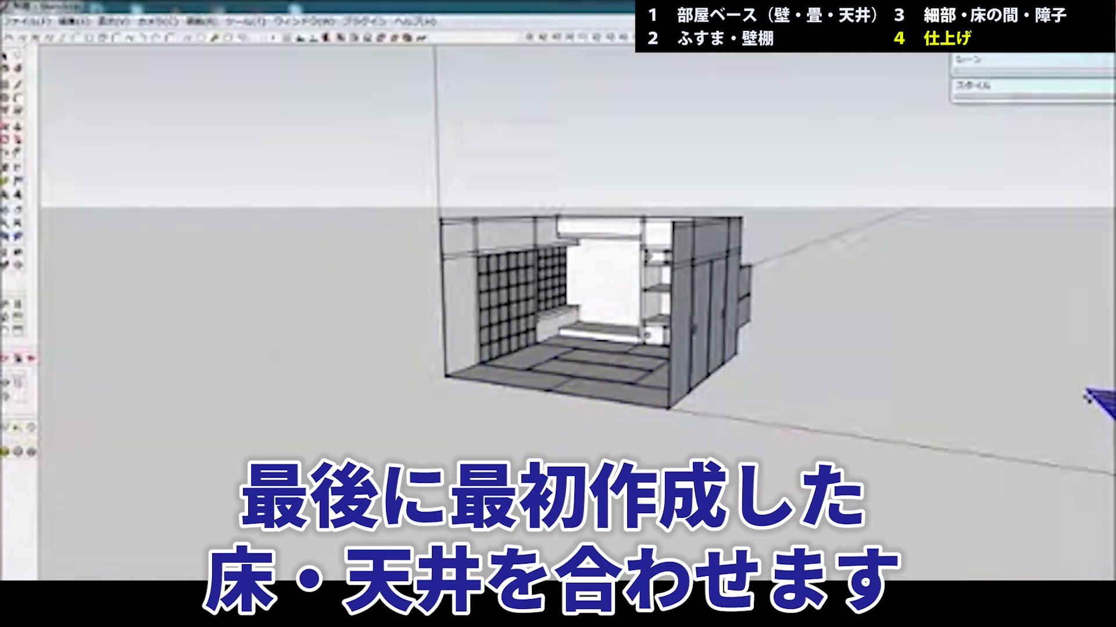
left_click(1084, 396)
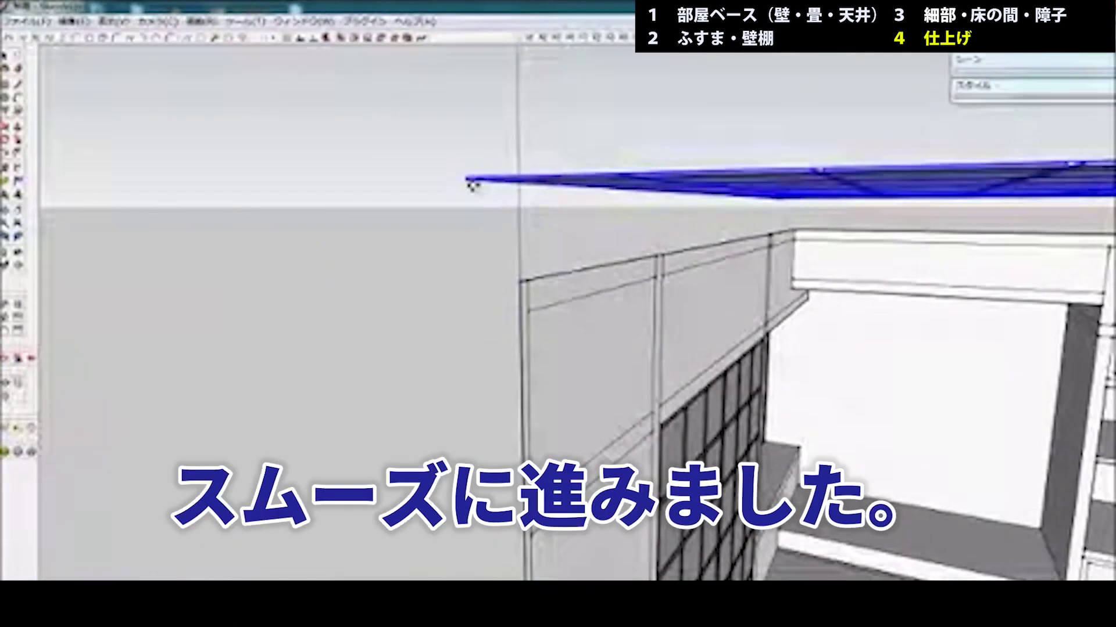
left_click(469, 181)
left_click(522, 283)
Inspect the assembled room from inside, checking the ceiling, tokonoma, shelves, shoji and fusuma, and deselect the ceiling
middle_click_drag(813, 418, 806, 381)
scroll(880, 348, "up", 1)
middle_click_drag(872, 336, 676, 284, "shift")
scroll(676, 284, "down", 3)
middle_click_drag(683, 355, 809, 364)
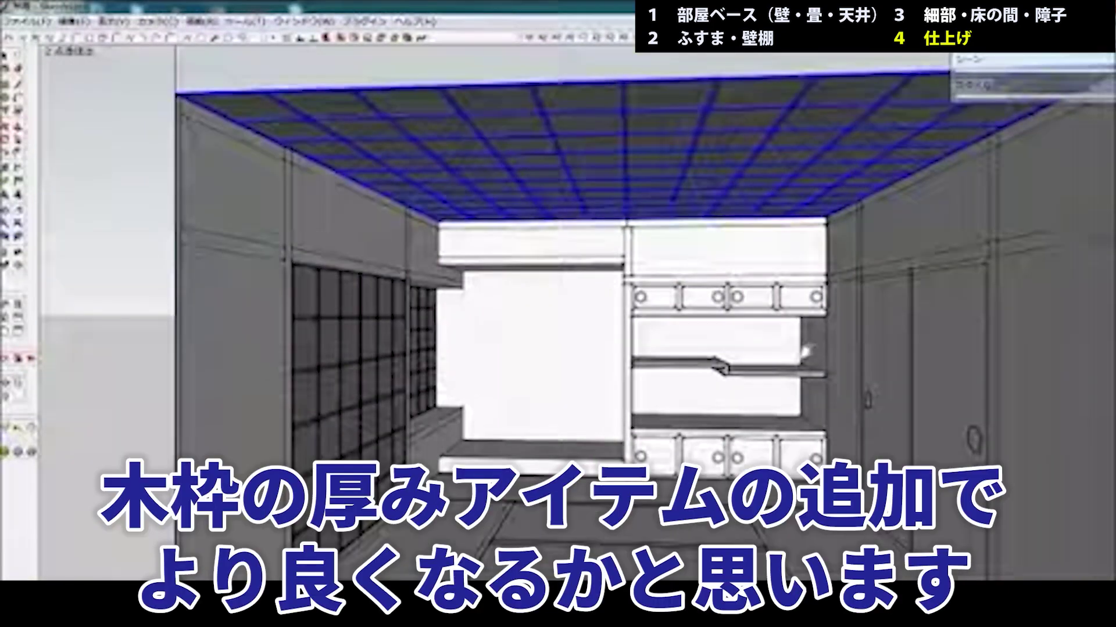
middle_click_drag(769, 387, 719, 356, "shift")
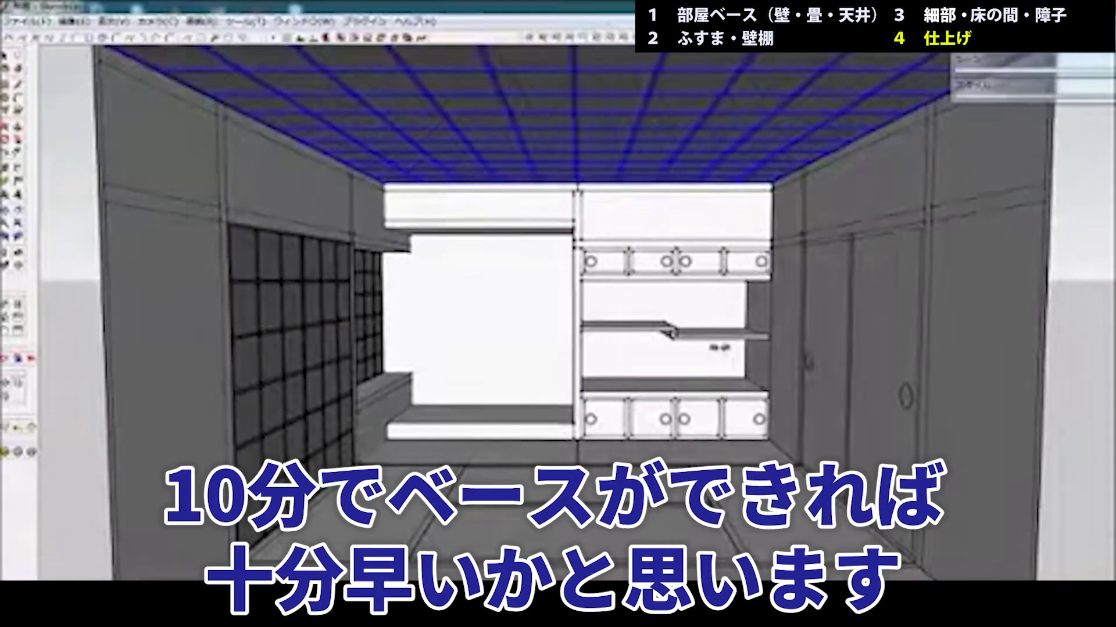
mouse_move(695, 352)
middle_mouse_down()
mouse_move(630, 343)
mouse_move(726, 360)
mouse_move(671, 361)
mouse_move(815, 355)
middle_mouse_up()
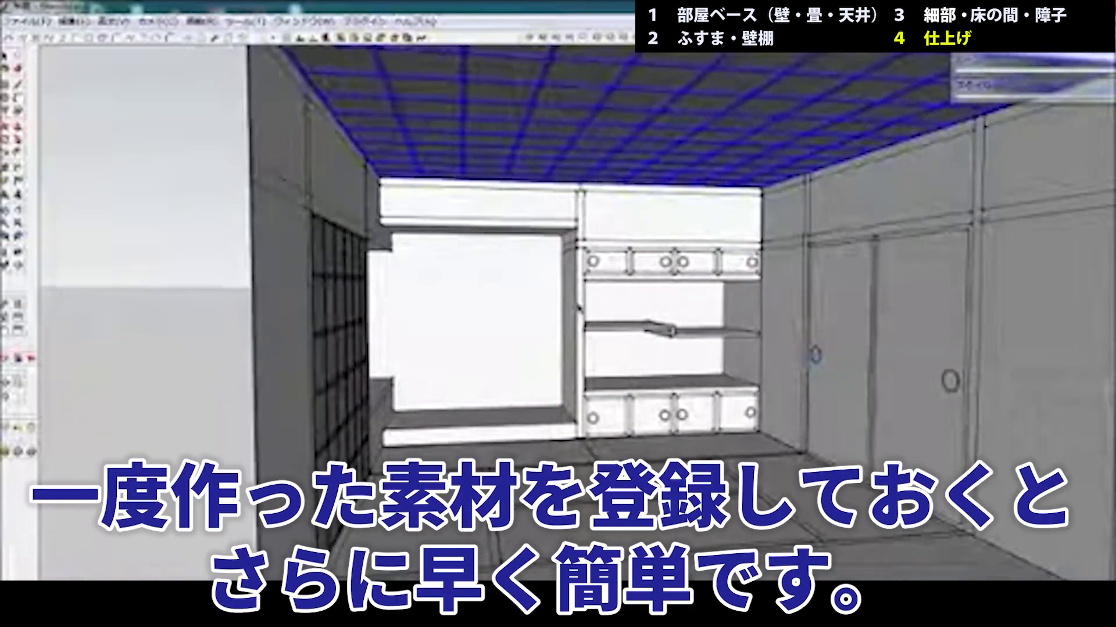
left_click(217, 236)
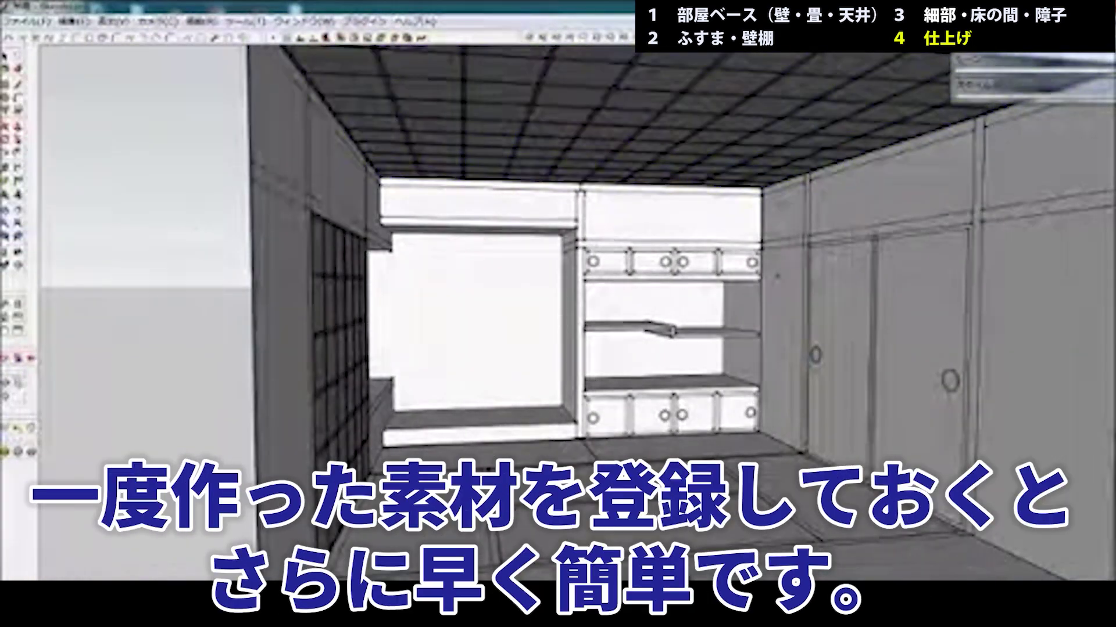